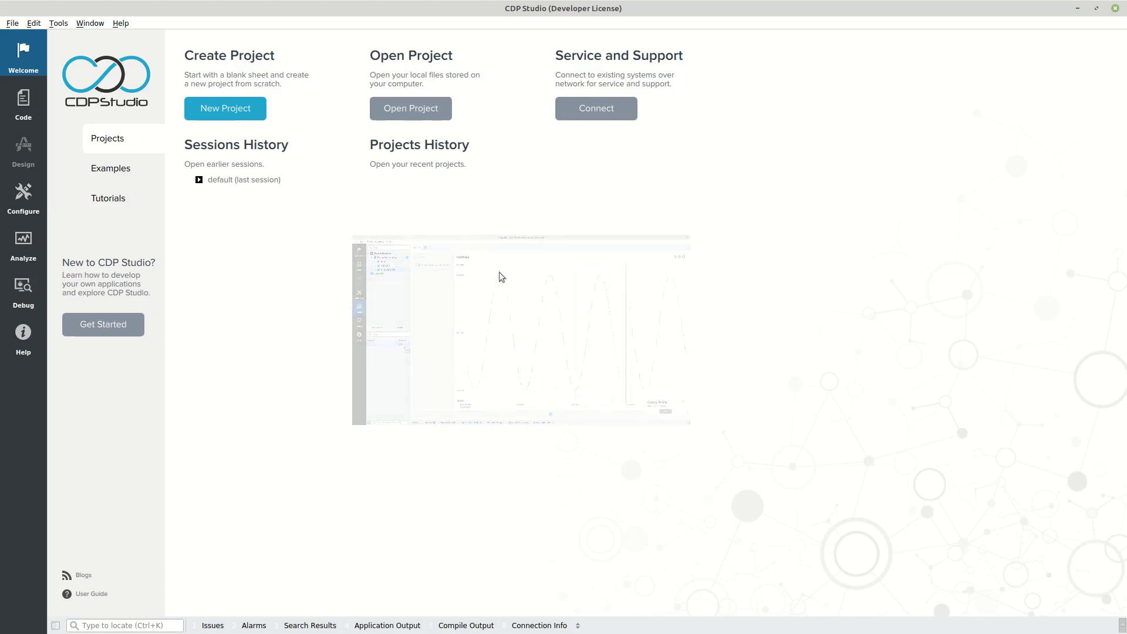
Create a CDP System project named DemoSystem on version 4.9 with a Console application named DemoSystemApp.
{"action": "left_click", "coordinate": [251, 108]}
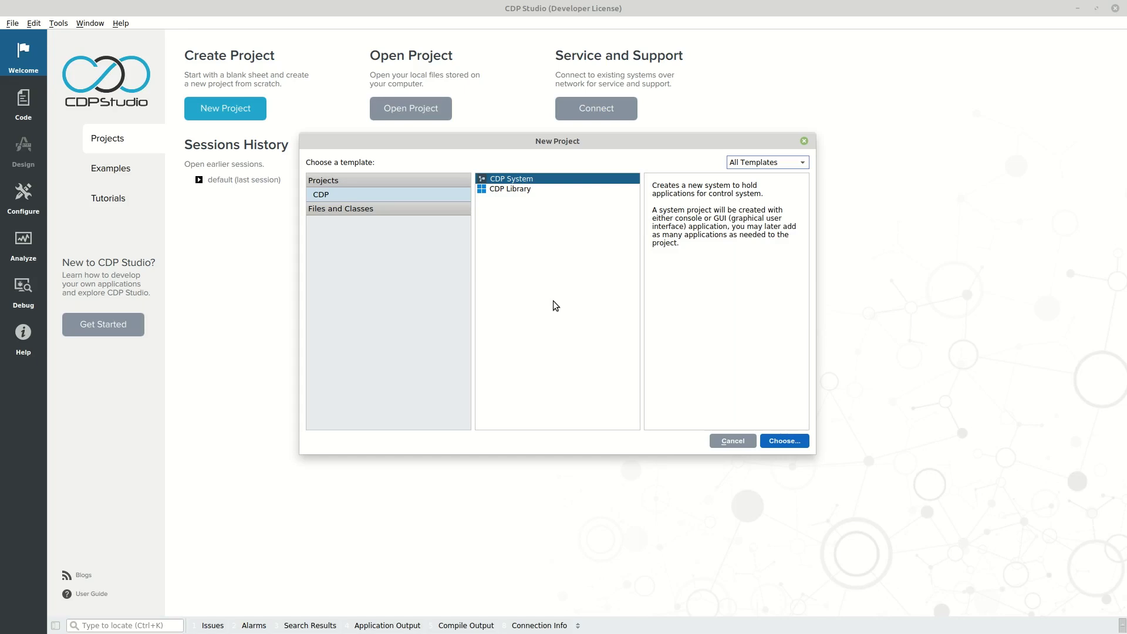
{"action": "left_click", "coordinate": [781, 441]}
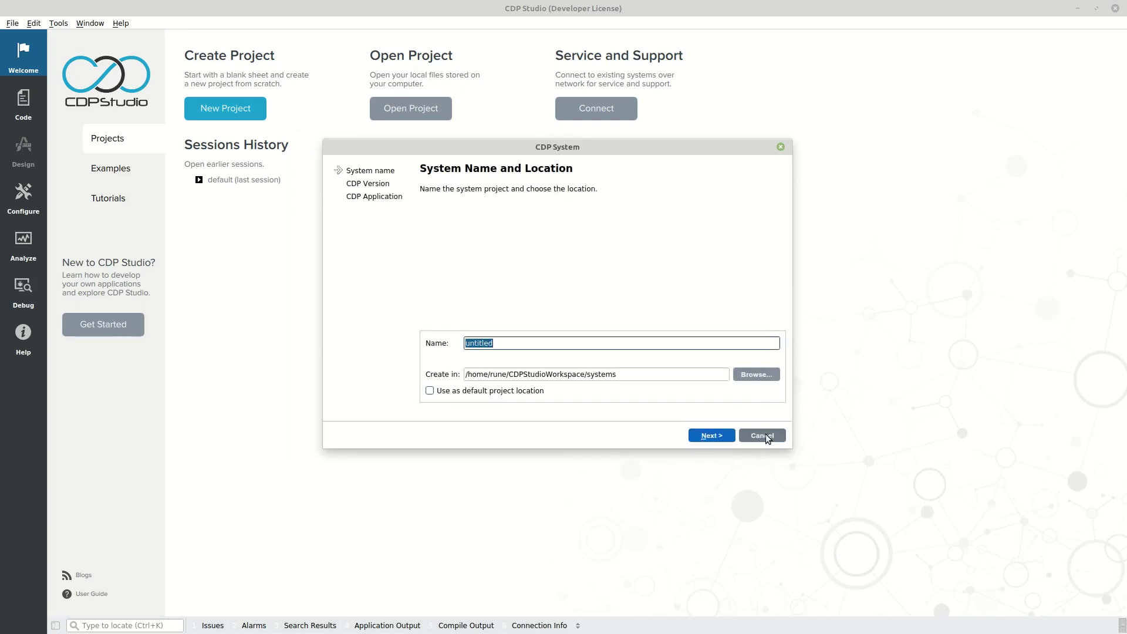
{"action": "type", "text": "DemoSystem"}
{"action": "left_click", "coordinate": [722, 440]}
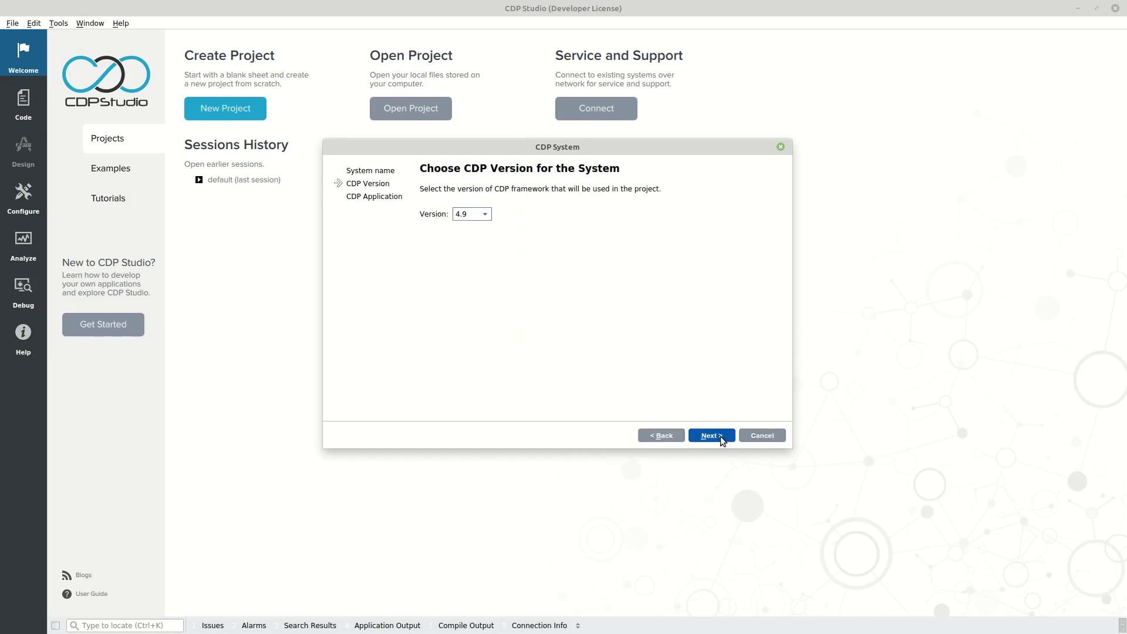
{"action": "left_click", "coordinate": [721, 440]}
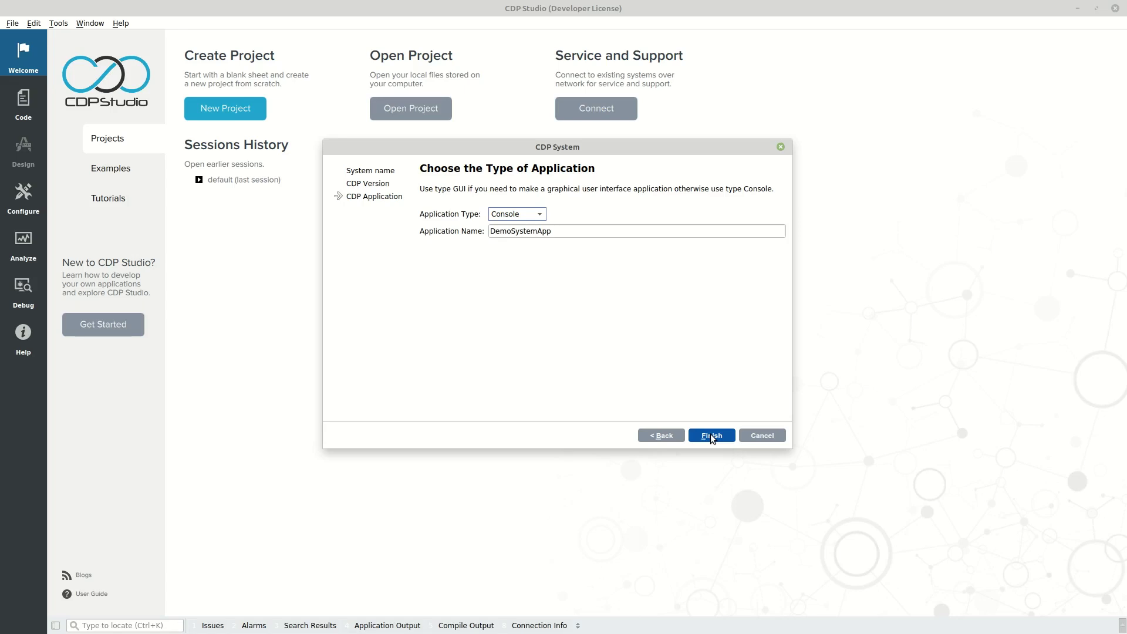
{"action": "left_click", "coordinate": [711, 435]}
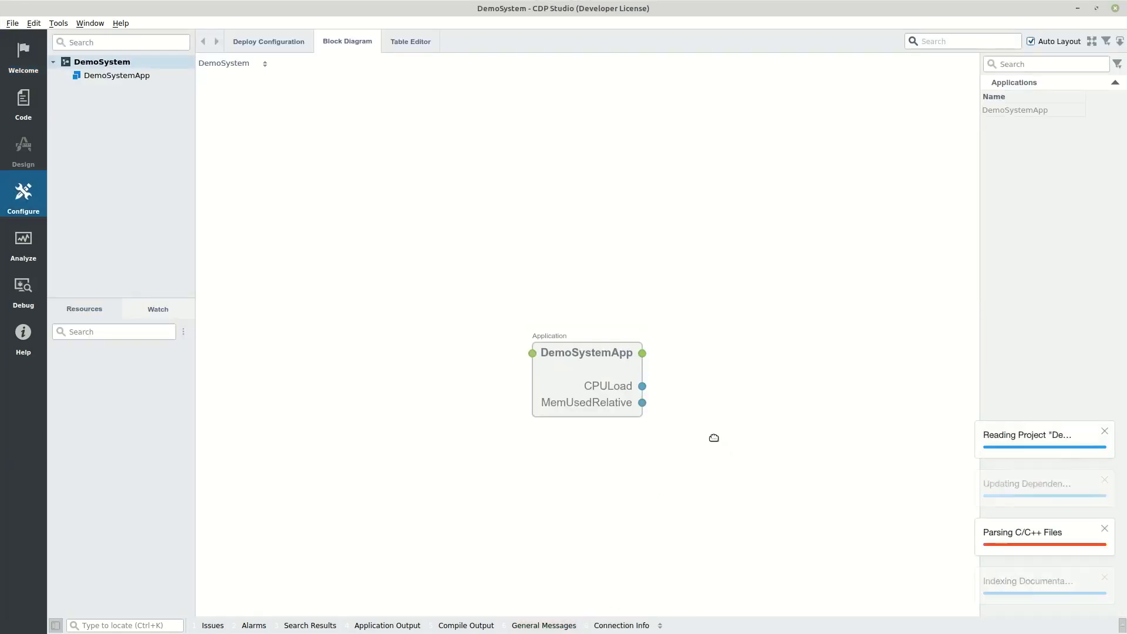
Open DemoSystemApp in the block diagram and examine the components offered by the ModbusIO library.
{"action": "left_click", "coordinate": [146, 77]}
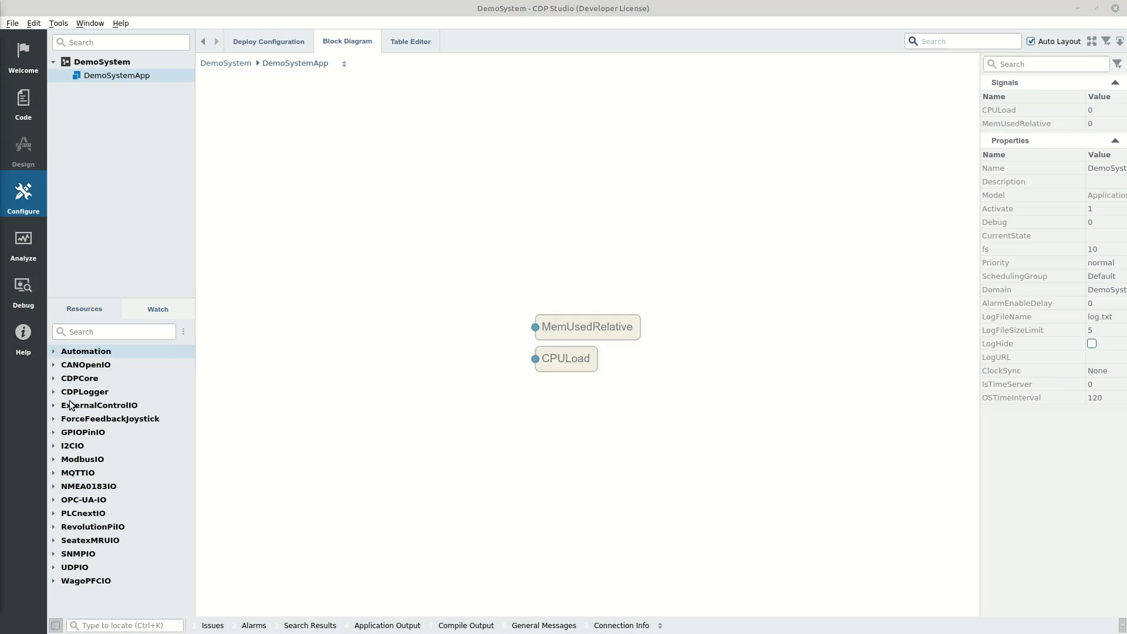
{"action": "left_click", "coordinate": [53, 460]}
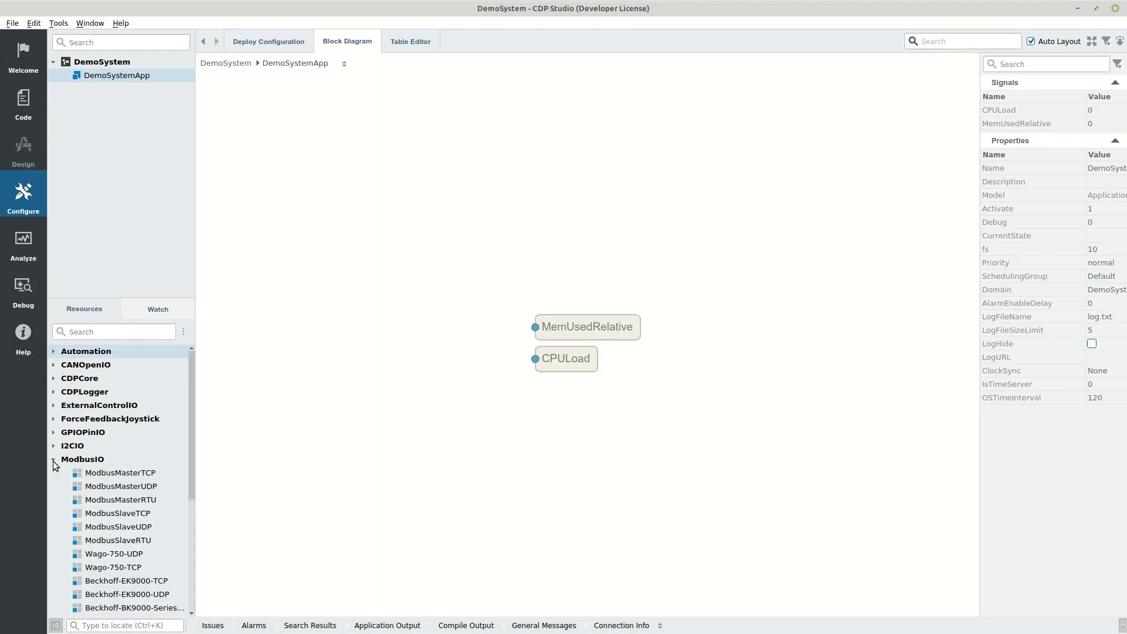
{"action": "scroll", "coordinate": [76, 449], "scroll_direction": "down", "scroll_amount": 2}
{"action": "scroll", "coordinate": [77, 449], "scroll_direction": "down", "scroll_amount": 1}
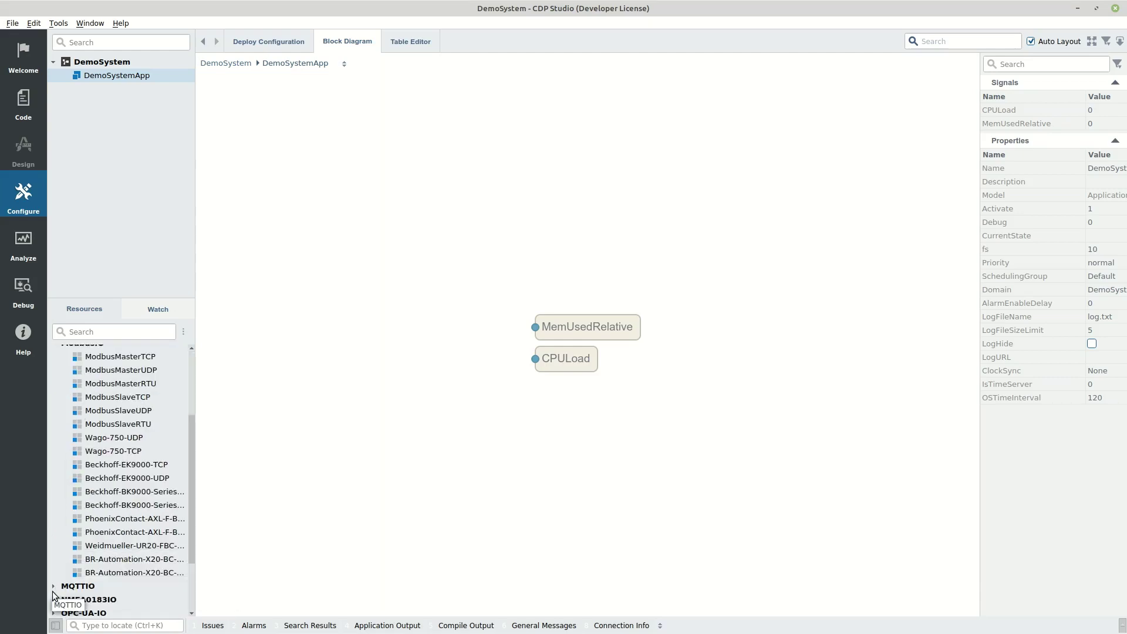
{"action": "scroll", "coordinate": [59, 473], "scroll_direction": "up", "scroll_amount": 2}
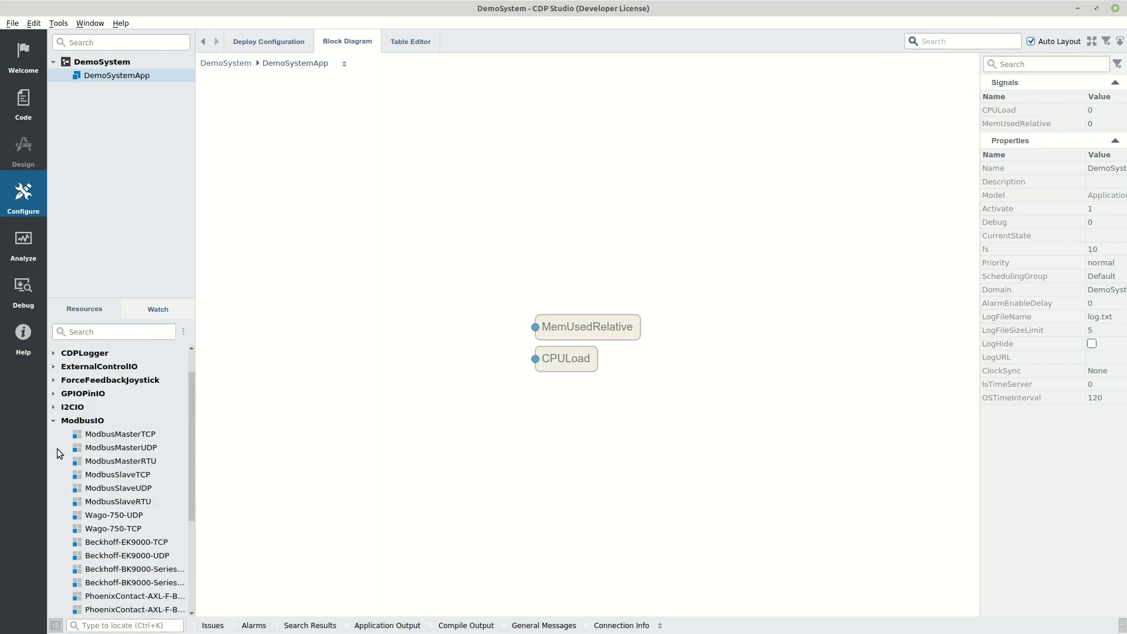
Add a Sine component from the CDPCore library to DemoSystemApp.
{"action": "left_click", "coordinate": [54, 420]}
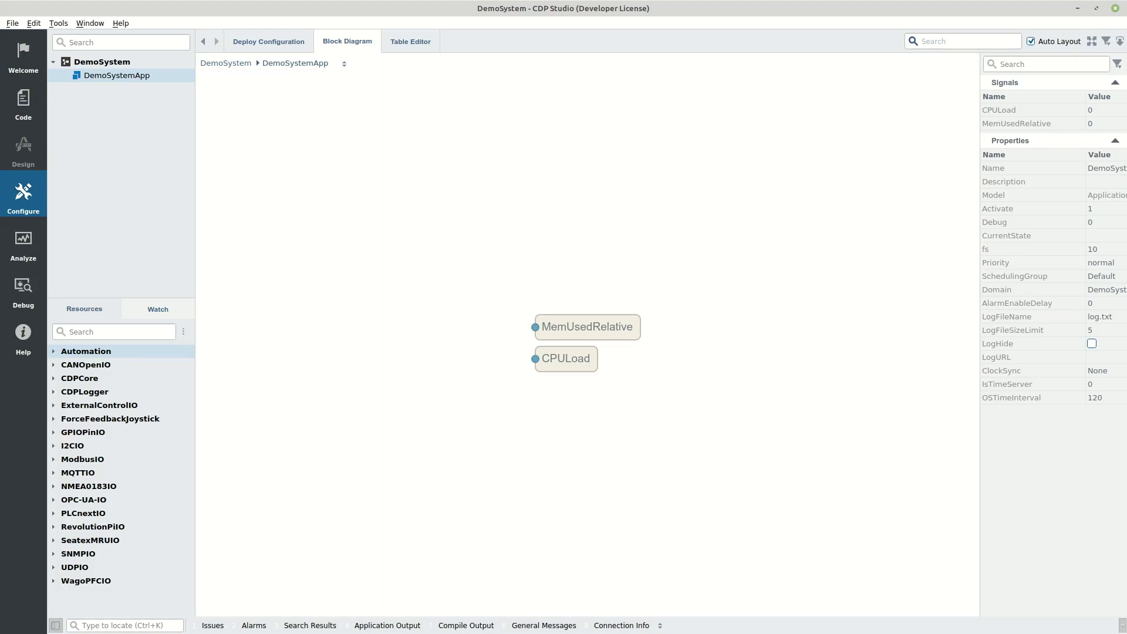
{"action": "left_click", "coordinate": [53, 378]}
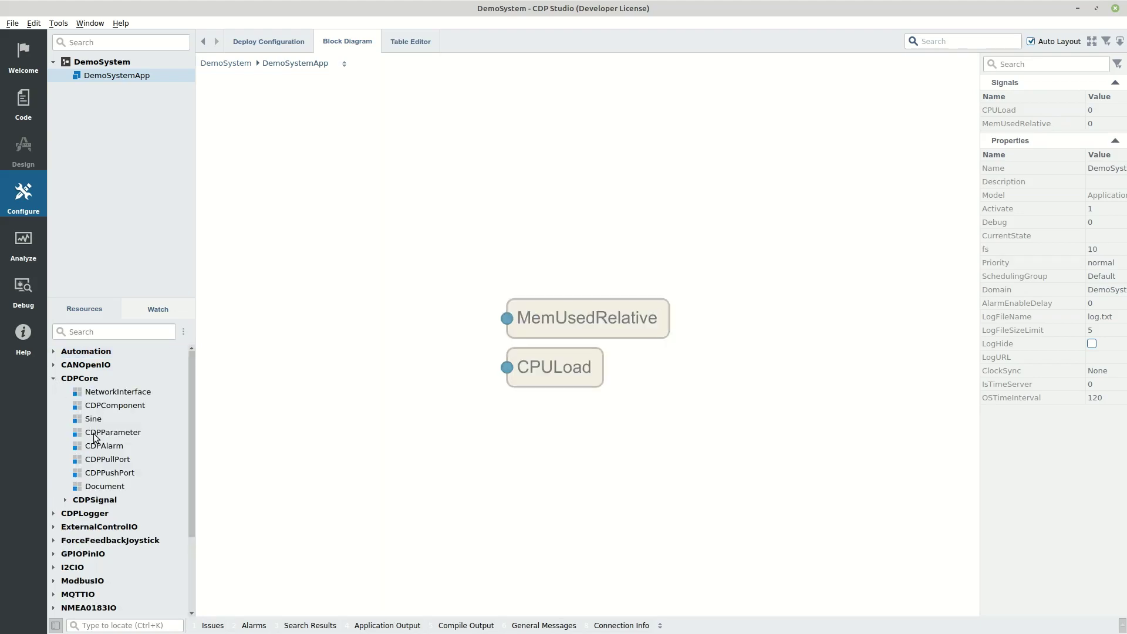
{"action": "left_click_drag", "start_coordinate": [90, 420], "coordinate": [390, 311]}
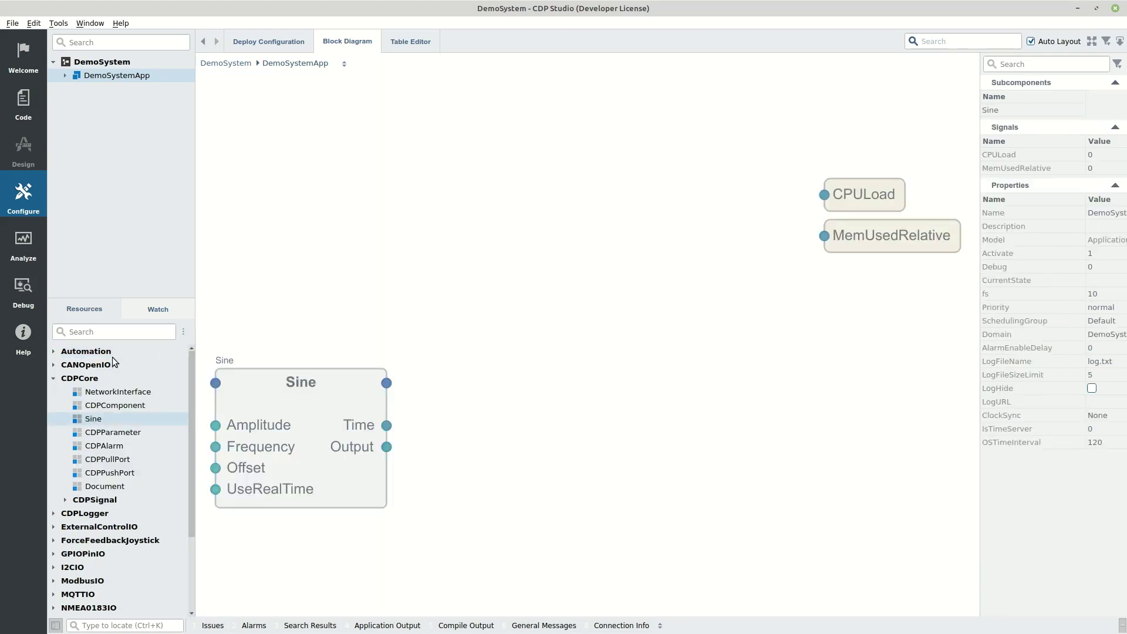
Add an Abs<double> operator from the Automation library and route the Sine block's Output to its In.
{"action": "left_click", "coordinate": [54, 351]}
{"action": "left_click", "coordinate": [66, 364]}
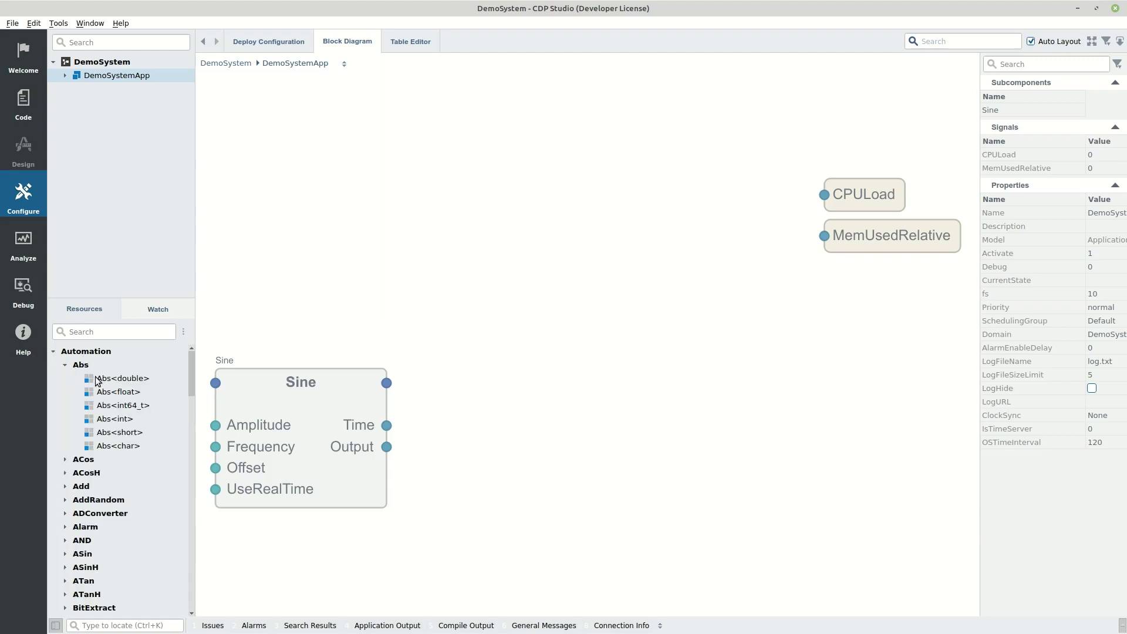
{"action": "left_click_drag", "start_coordinate": [115, 378], "coordinate": [603, 386]}
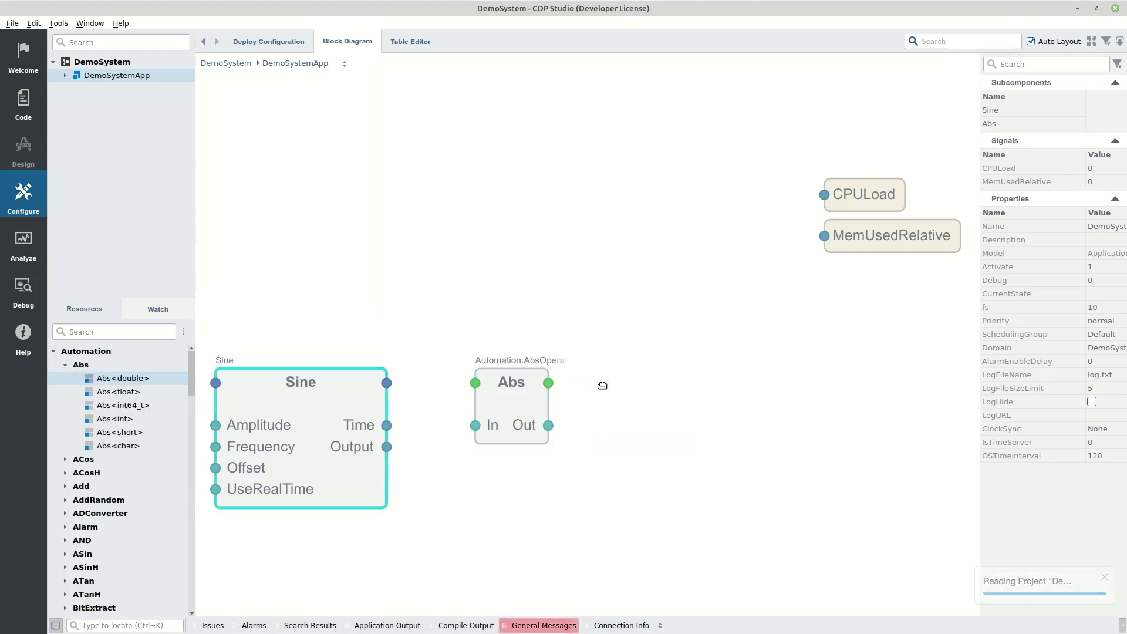
{"action": "left_click_drag", "start_coordinate": [386, 446], "coordinate": [477, 429]}
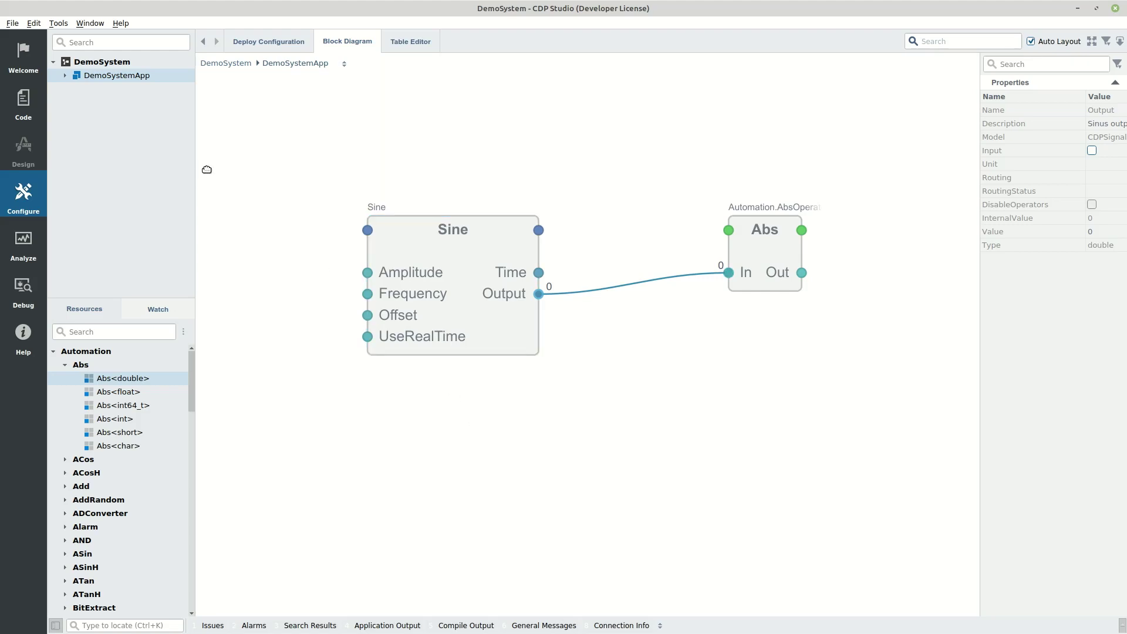
Run DemoSystem, examine the Abs block's live values in a widened property table, and stop the system.
{"action": "right_click", "coordinate": [119, 62]}
{"action": "left_click", "coordinate": [135, 69]}
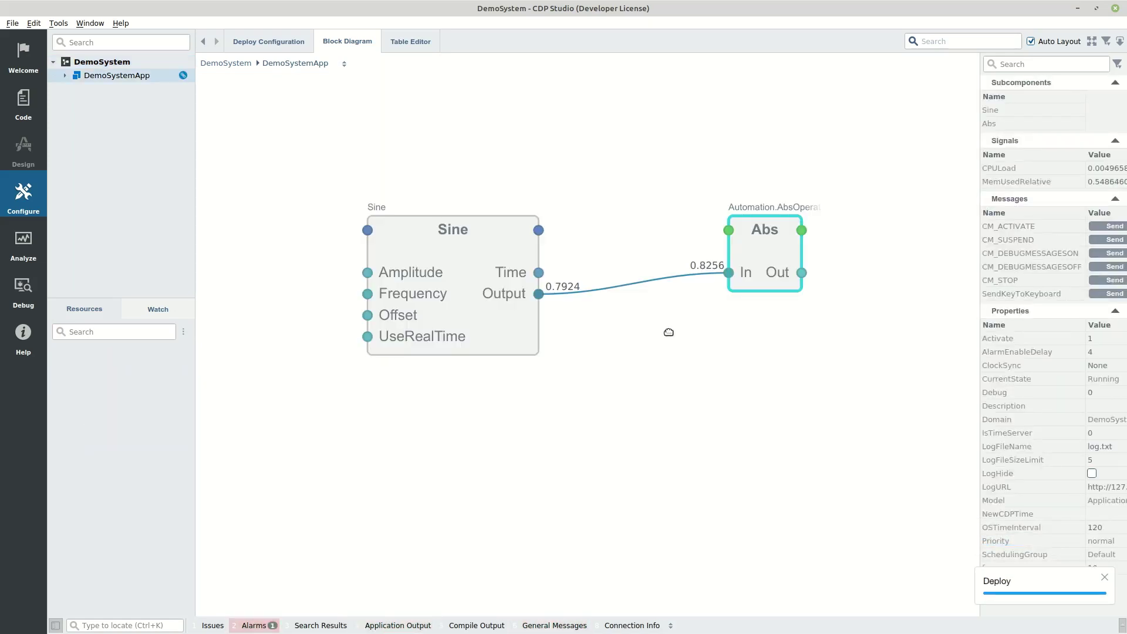
{"action": "left_click", "coordinate": [751, 252]}
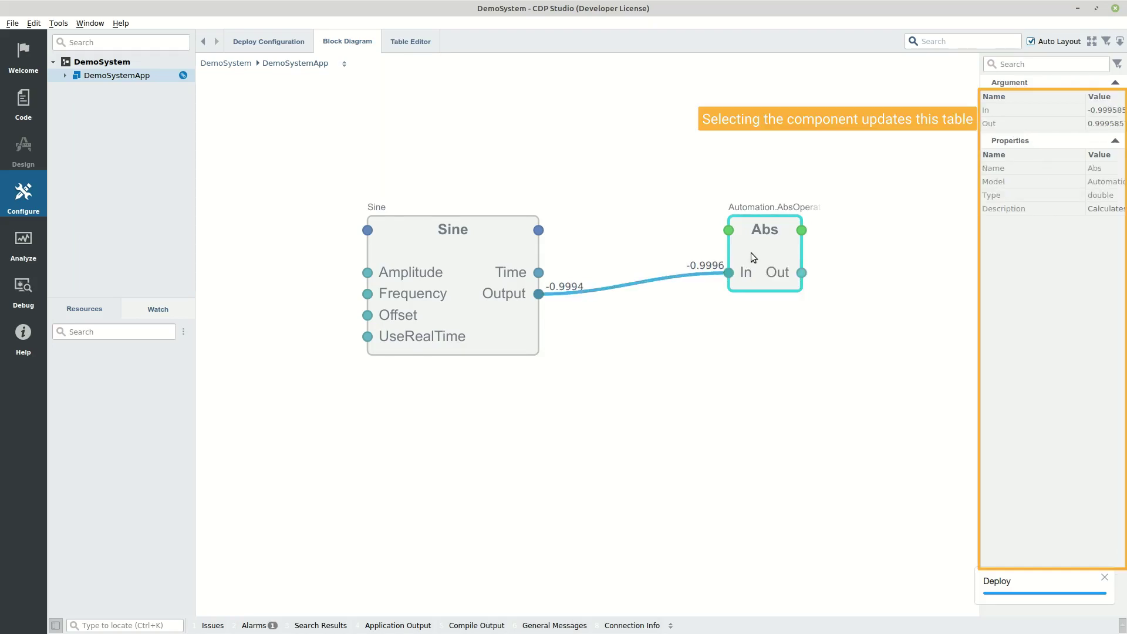
{"action": "left_click_drag", "start_coordinate": [979, 241], "coordinate": [890, 241]}
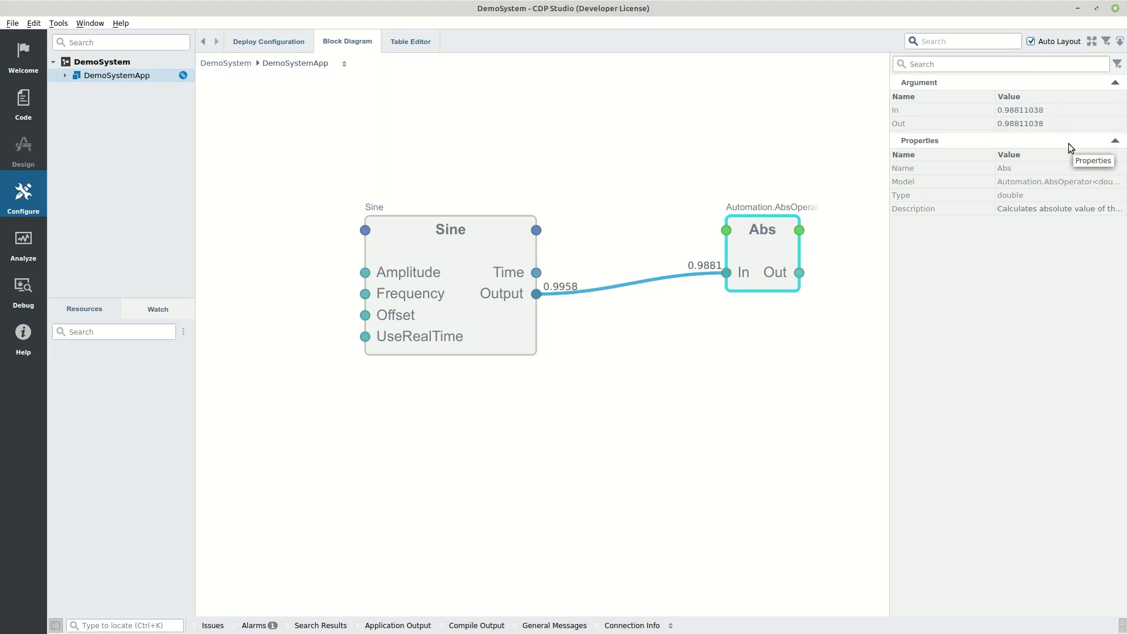
{"action": "right_click", "coordinate": [105, 65]}
{"action": "left_click", "coordinate": [124, 84]}
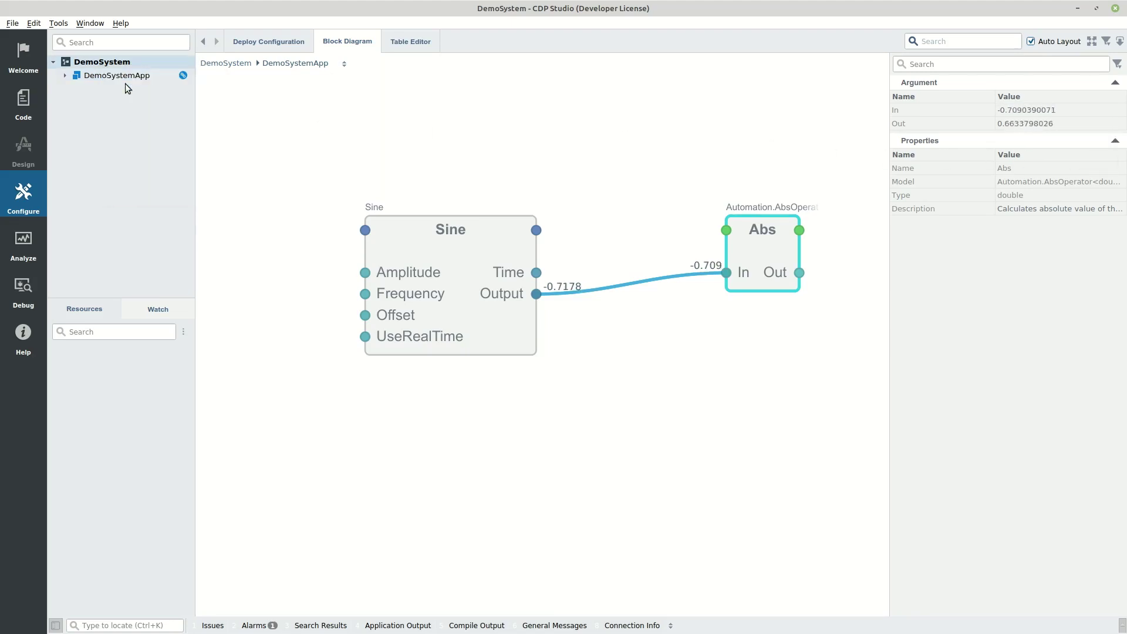
Delete the Abs block from DemoSystemApp together with its routing from the Sine output.
{"action": "right_click", "coordinate": [533, 323]}
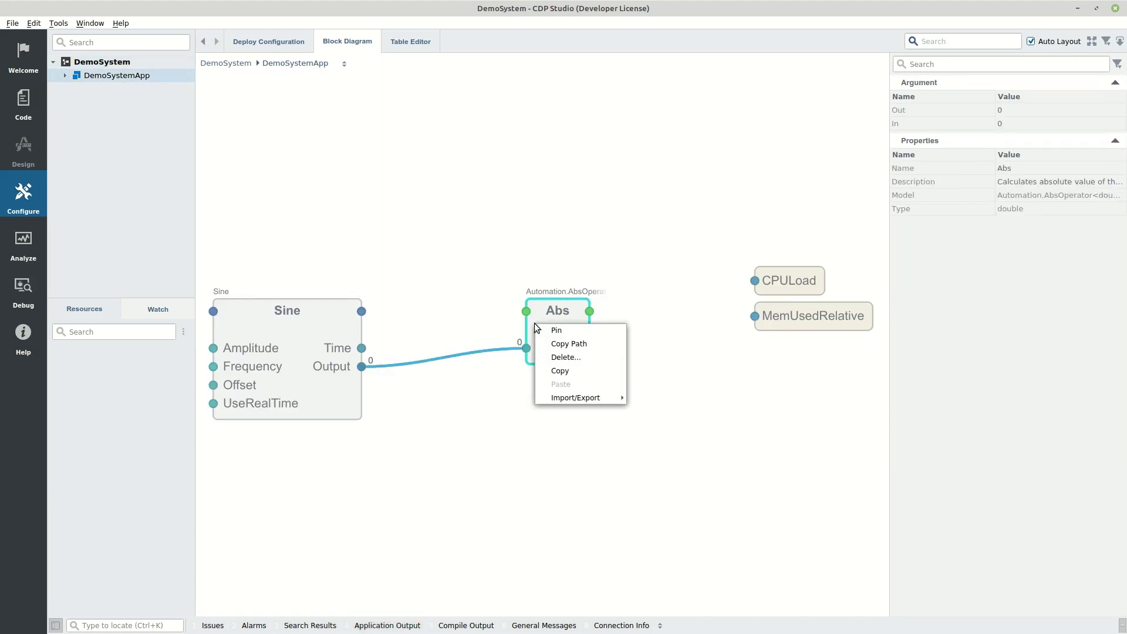
{"action": "left_click", "coordinate": [564, 359]}
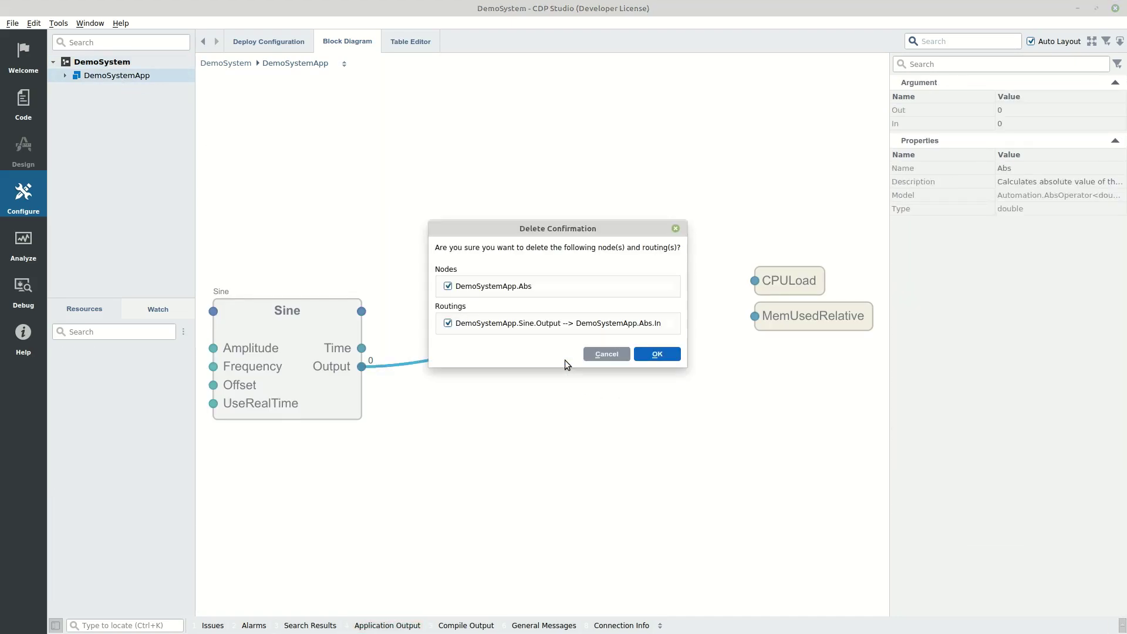
{"action": "left_click", "coordinate": [653, 360]}
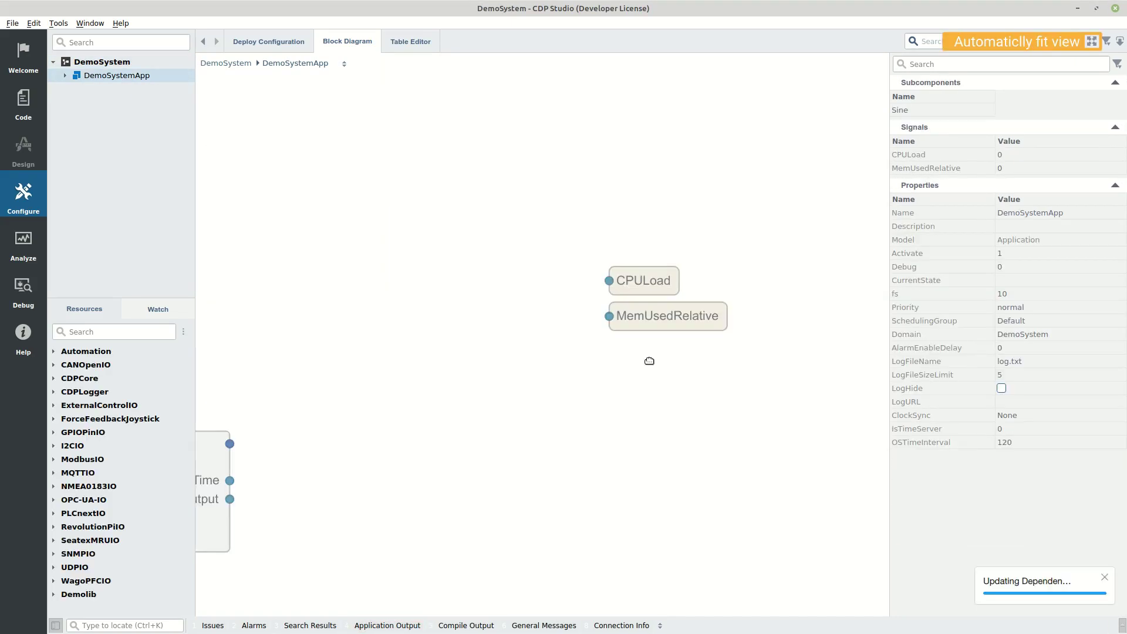
Add a CDPComponent from the CDPCore library to DemoSystemApp and rename it Add100.
{"action": "left_click", "coordinate": [53, 378]}
{"action": "left_click_drag", "start_coordinate": [115, 405], "coordinate": [540, 359]}
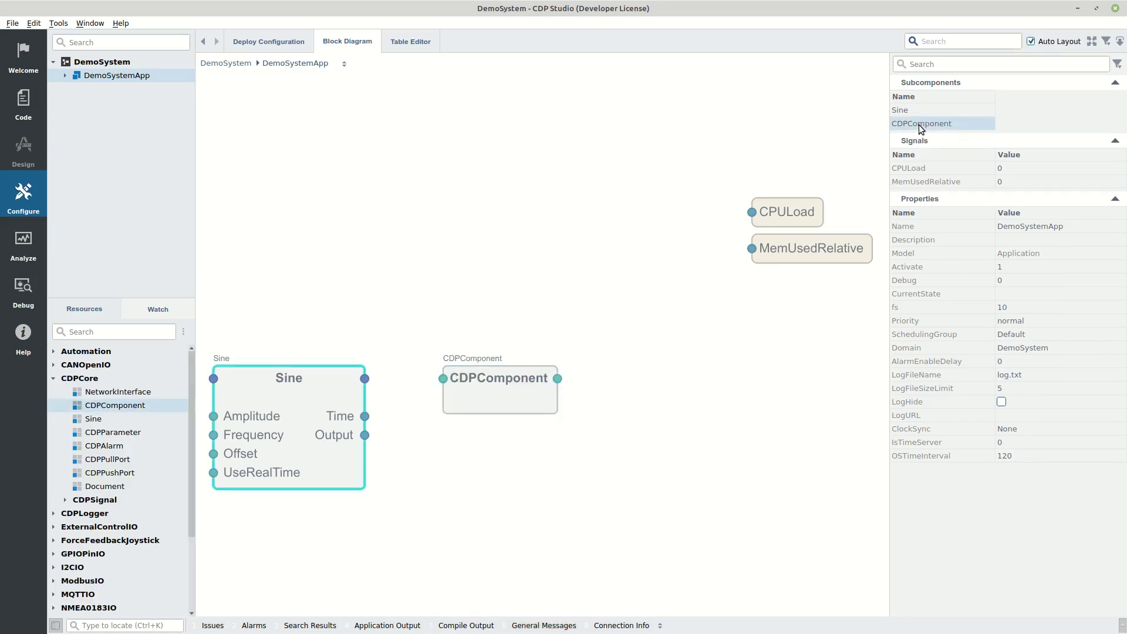
{"action": "double_click", "coordinate": [935, 124]}
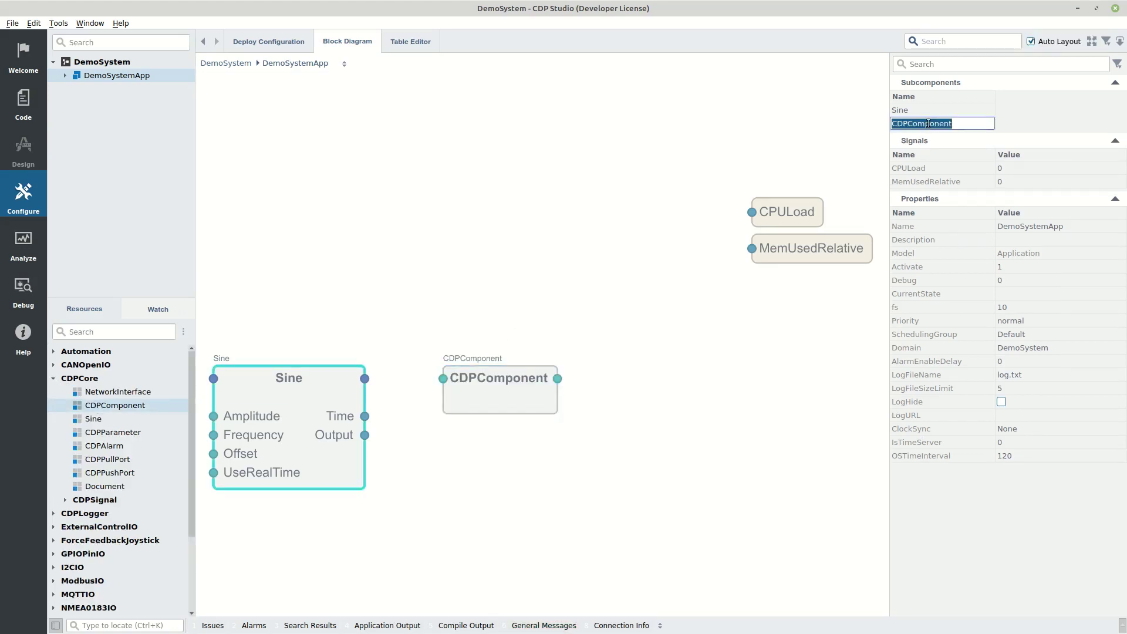
{"action": "type", "text": "Add"}
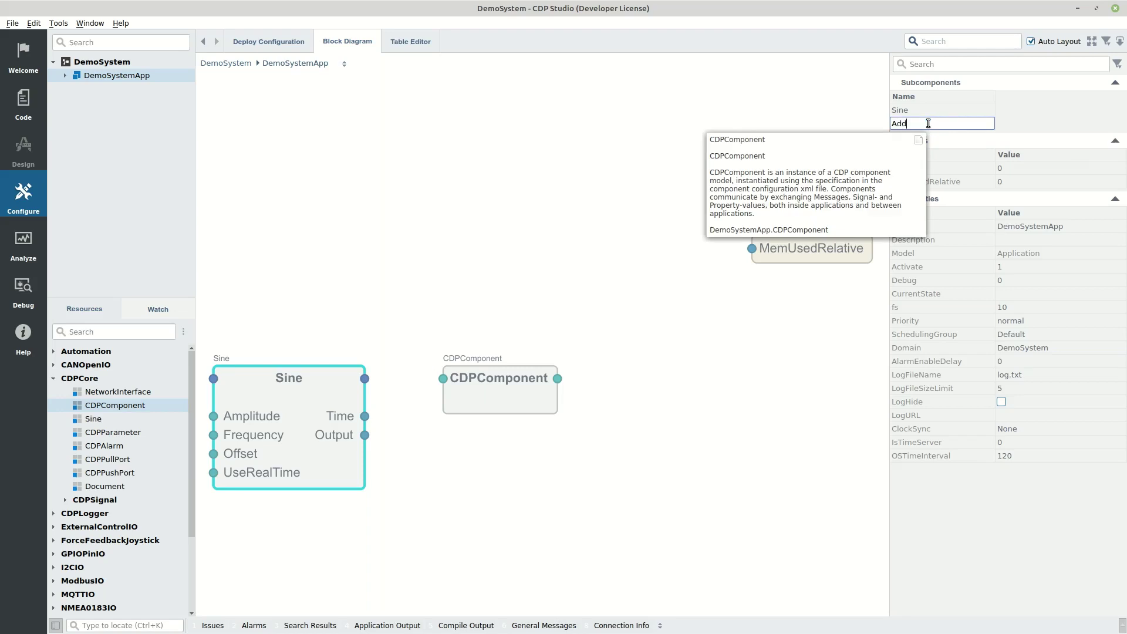
{"action": "type", "text": "100"}
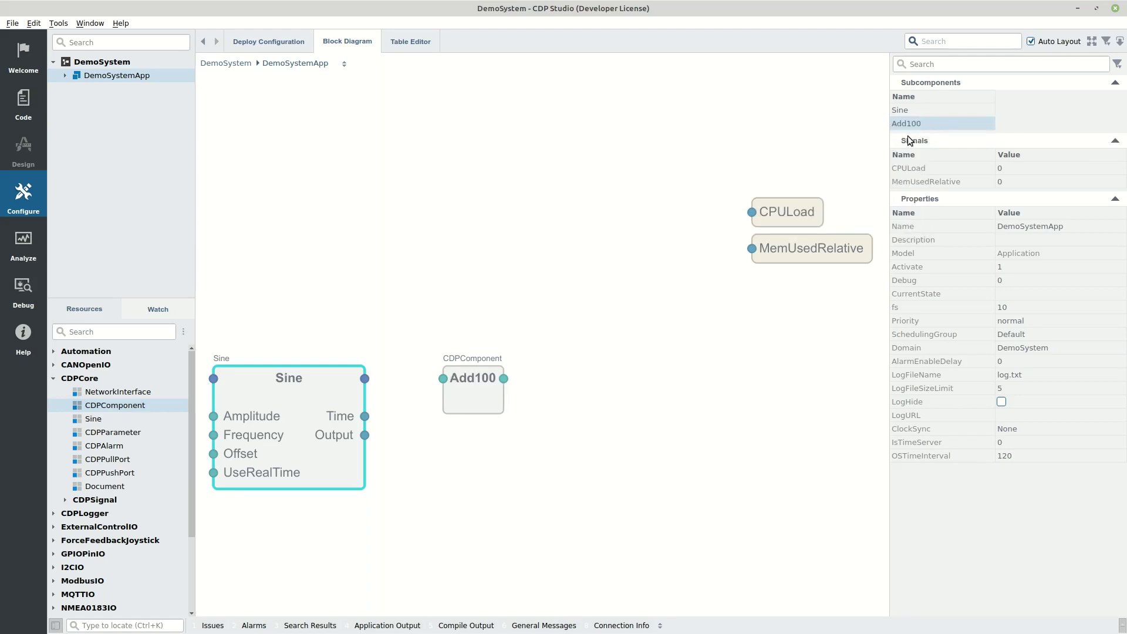
Add two CDPSignal<double> signals inside the Add100 component and rename the first one Input.
{"action": "double_click", "coordinate": [478, 390]}
{"action": "left_click", "coordinate": [65, 486]}
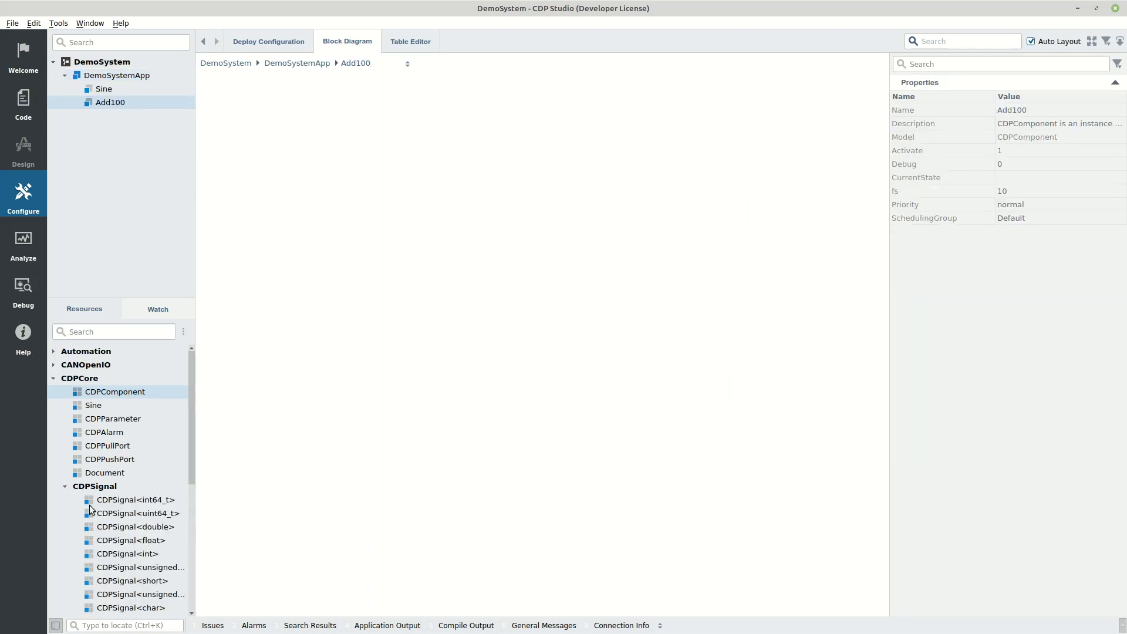
{"action": "left_click_drag", "start_coordinate": [135, 526], "coordinate": [503, 301]}
{"action": "double_click", "coordinate": [932, 109]}
{"action": "type", "text": "Input"}
{"action": "key", "text": "Return"}
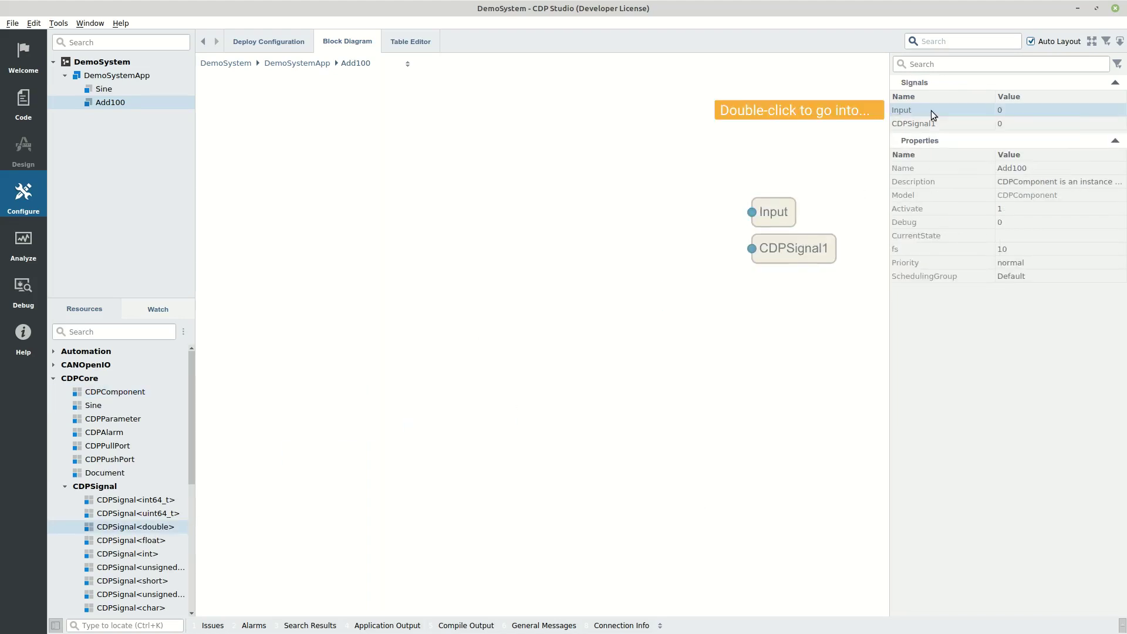
Mark the Input signal as an input and rename the second signal of Add100 to Output.
{"action": "left_click", "coordinate": [942, 110]}
{"action": "left_click", "coordinate": [1004, 153]}
{"action": "left_click", "coordinate": [374, 66]}
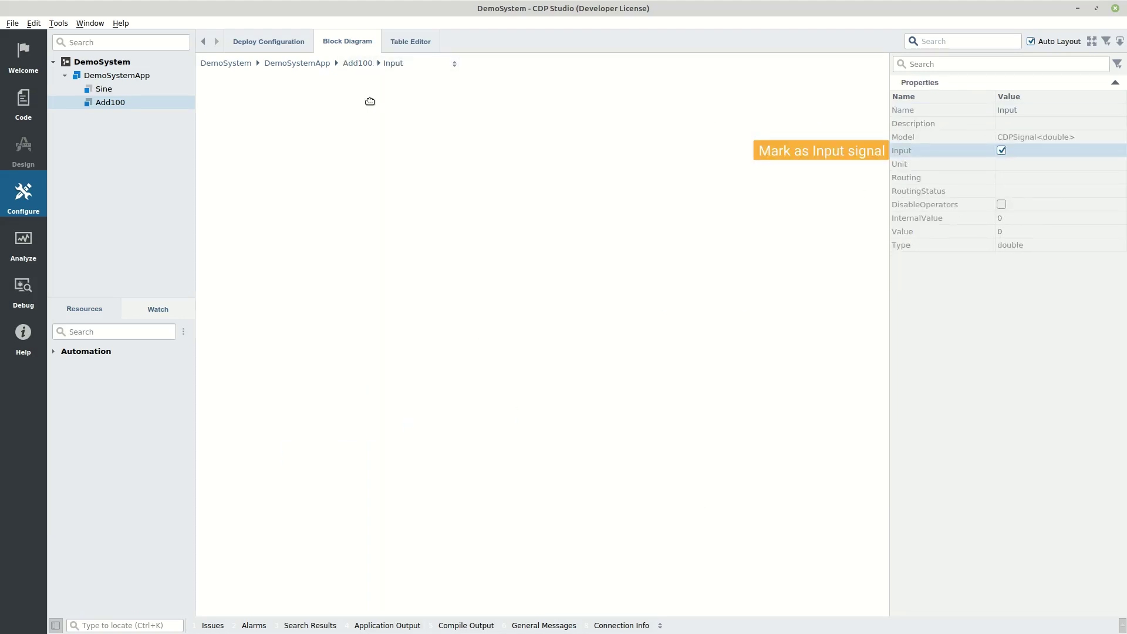
{"action": "double_click", "coordinate": [941, 119]}
{"action": "type", "text": "Output"}
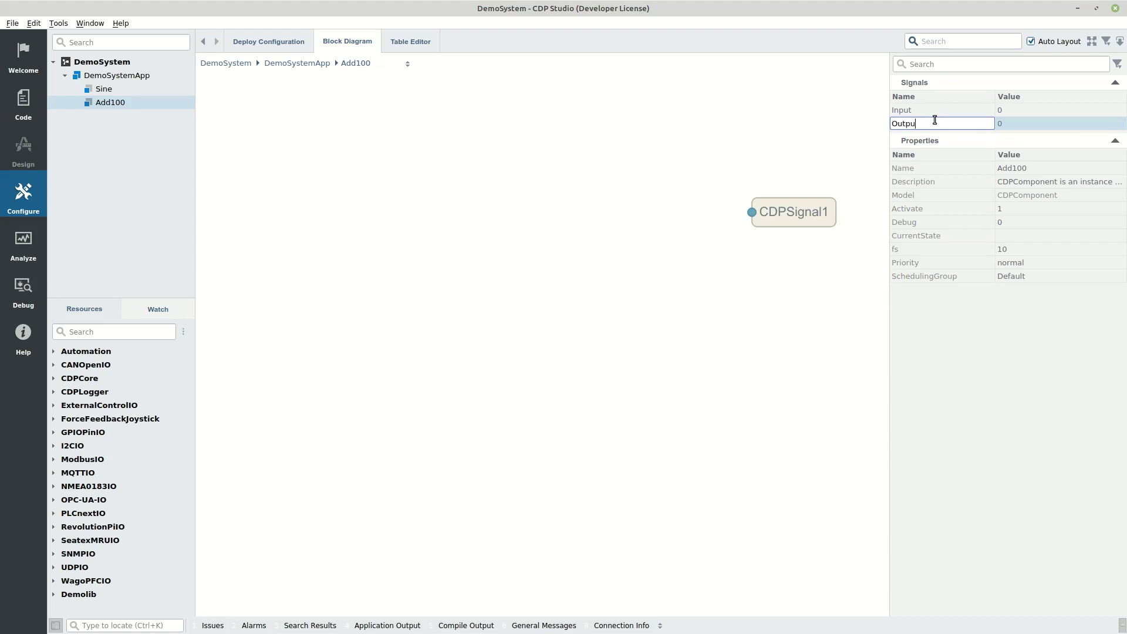
{"action": "key", "text": "Return"}
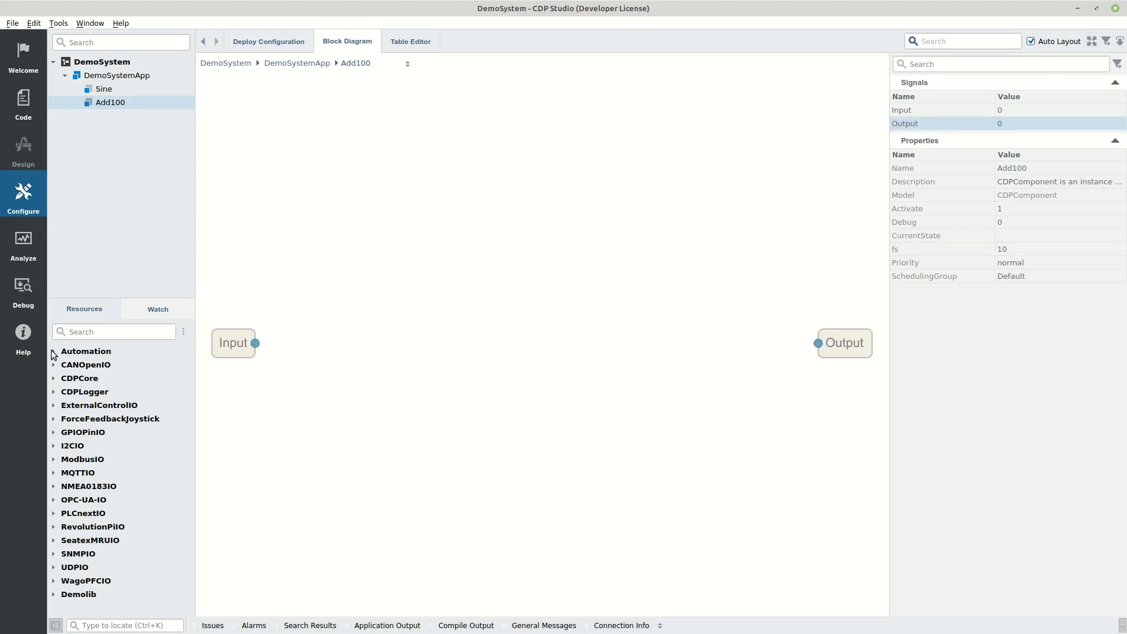
Add an Add<double> operator inside Add100 and route Input to its In0 and its Out to Output.
{"action": "left_click", "coordinate": [53, 352]}
{"action": "left_click", "coordinate": [65, 407]}
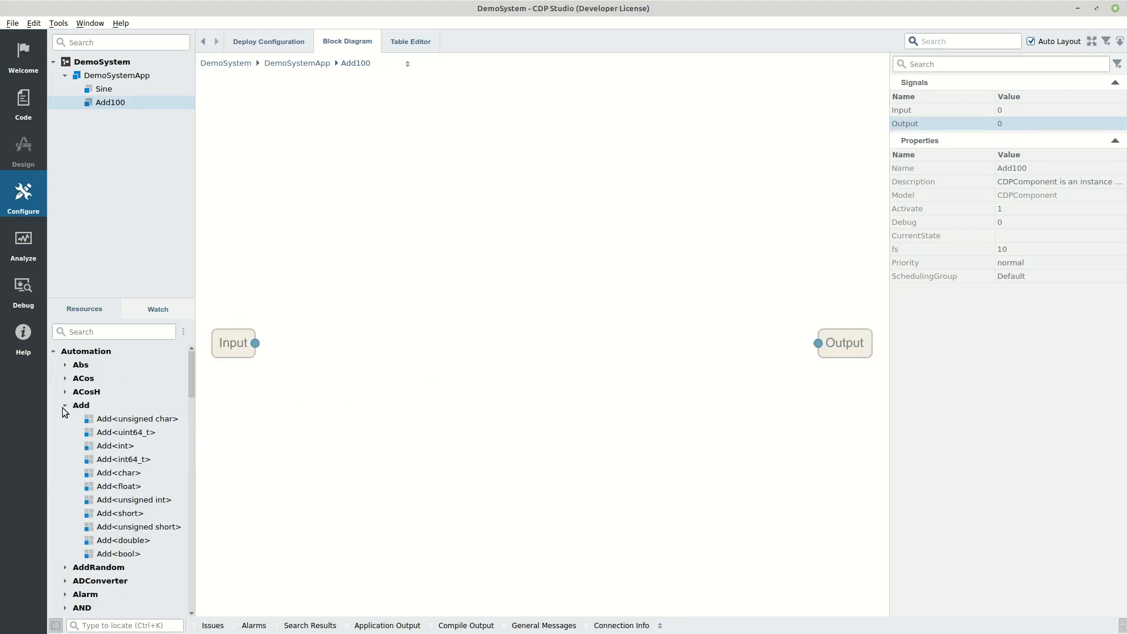
{"action": "left_click_drag", "start_coordinate": [109, 541], "coordinate": [515, 332]}
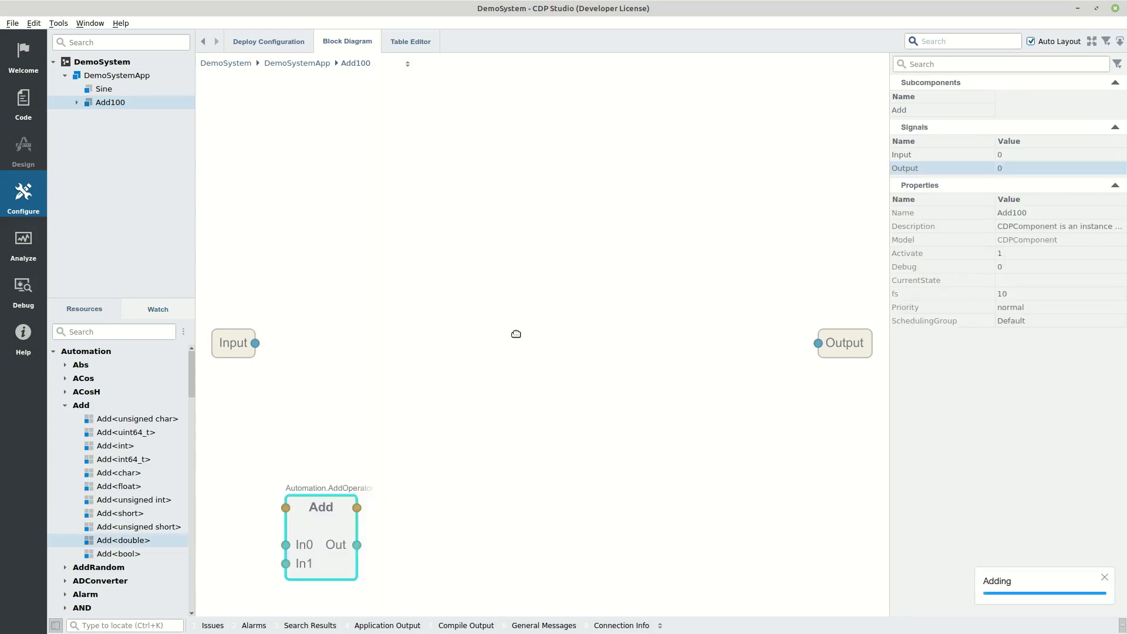
{"action": "left_click_drag", "start_coordinate": [255, 343], "coordinate": [288, 550]}
{"action": "left_click_drag", "start_coordinate": [490, 410], "coordinate": [821, 346]}
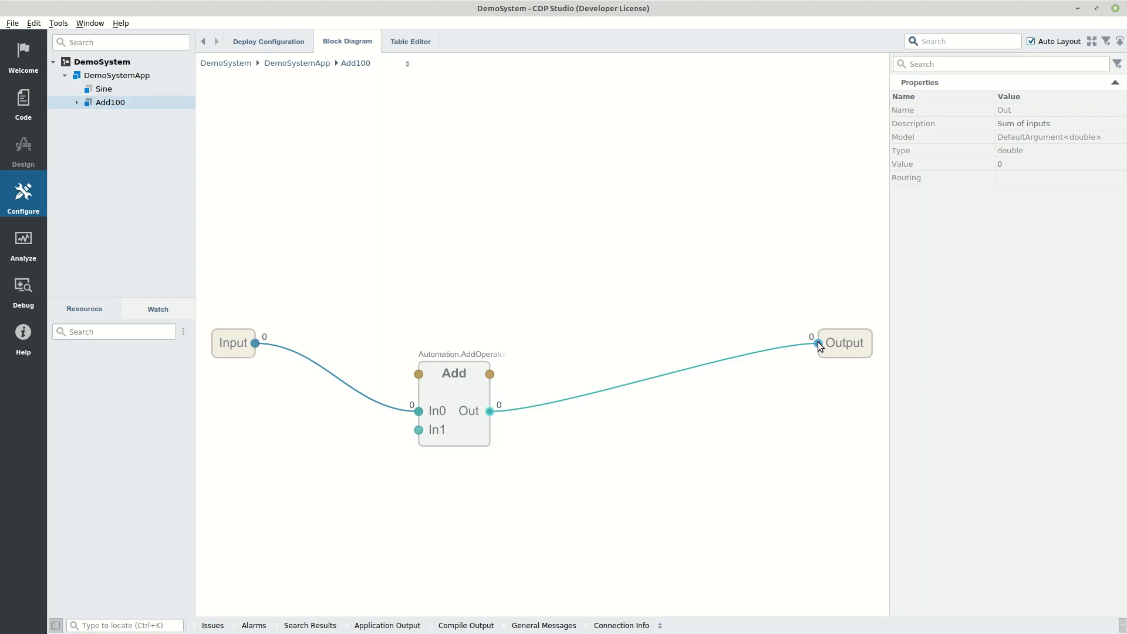
Set the In1 argument of the Add operator inside Add100 to 100.
{"action": "left_click", "coordinate": [464, 412]}
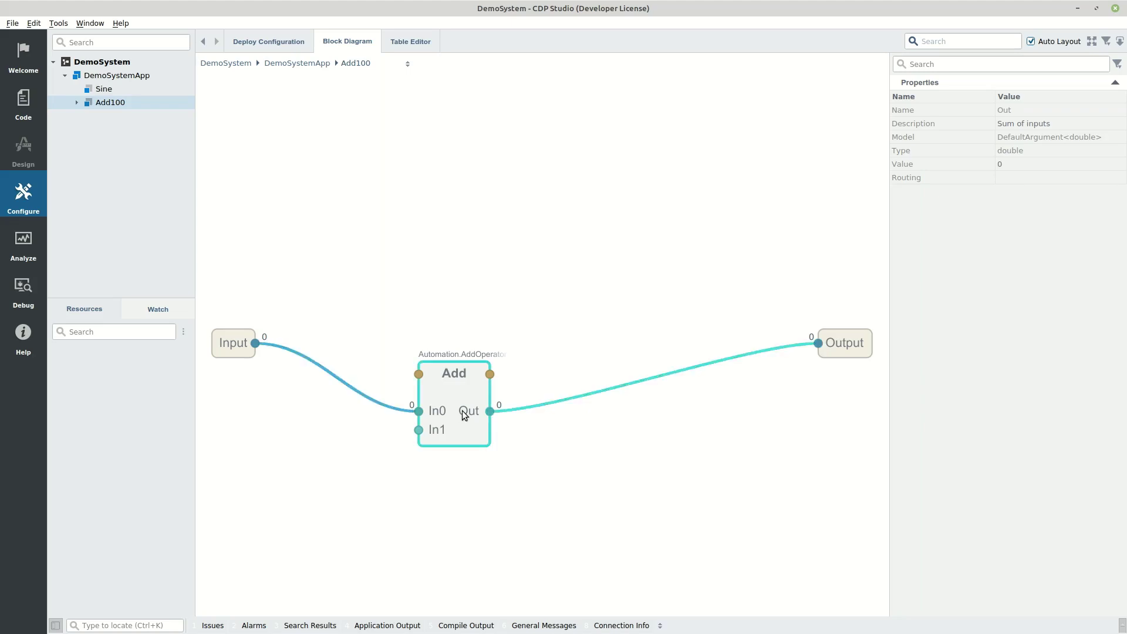
{"action": "double_click", "coordinate": [1013, 139]}
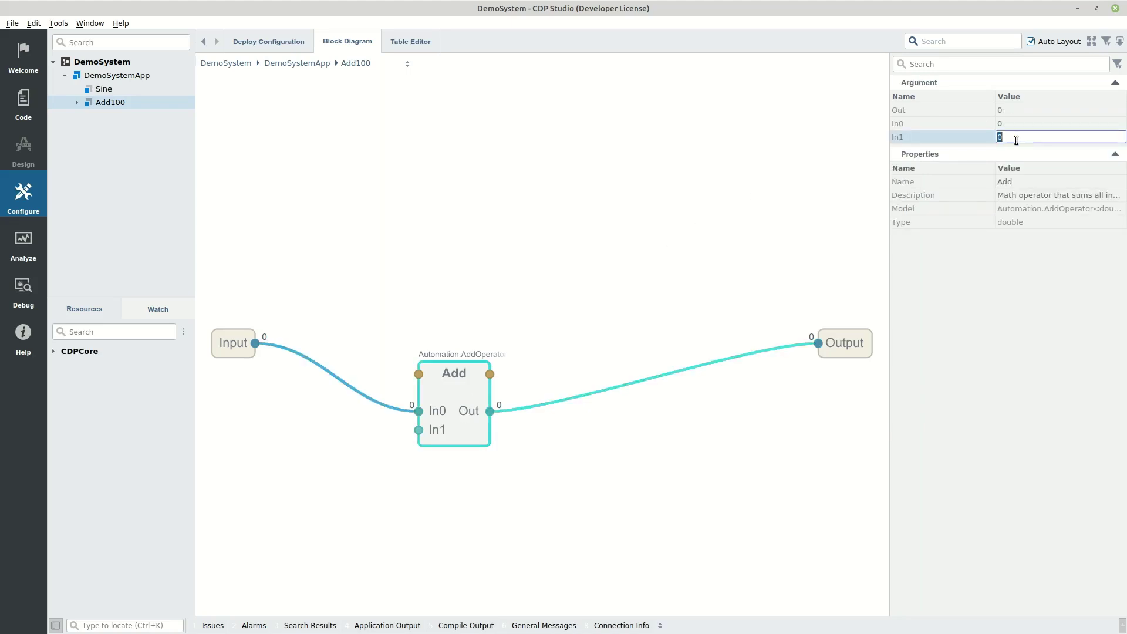
{"action": "type", "text": "100"}
{"action": "key", "text": "Return"}
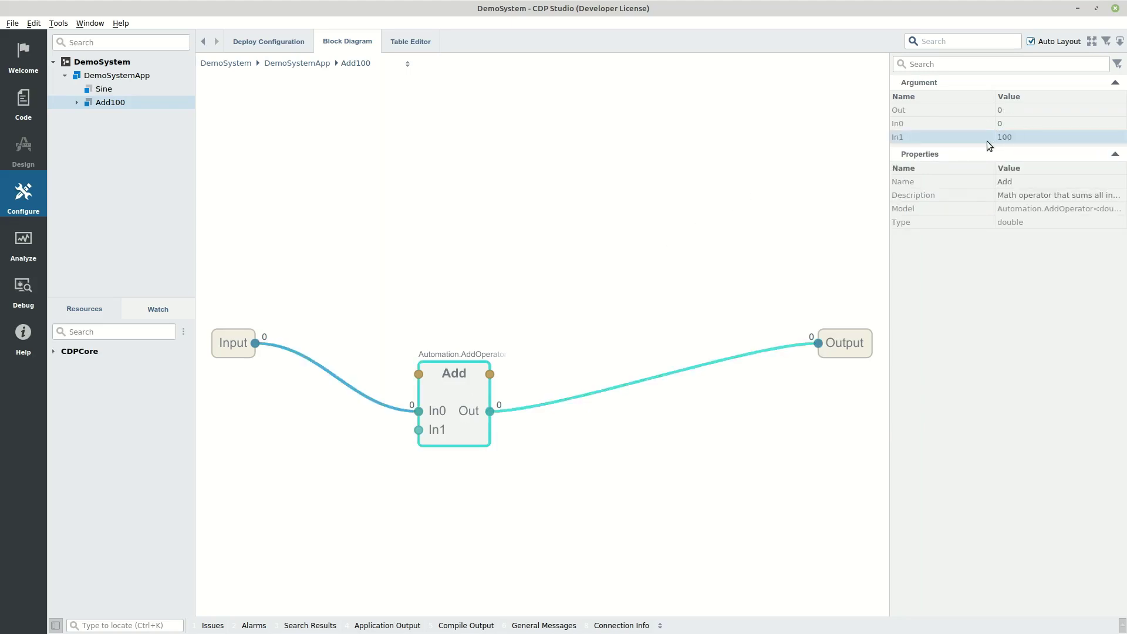
Inspect the Output signal's routing and return to the Add100 block diagram.
{"action": "double_click", "coordinate": [852, 347]}
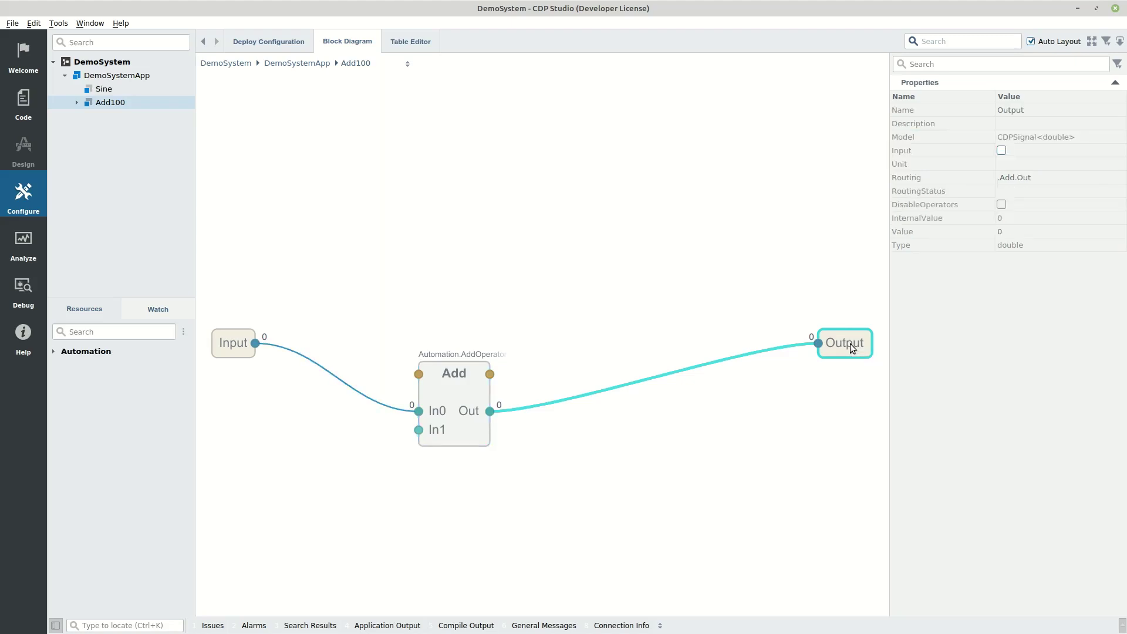
{"action": "double_click", "coordinate": [1058, 177]}
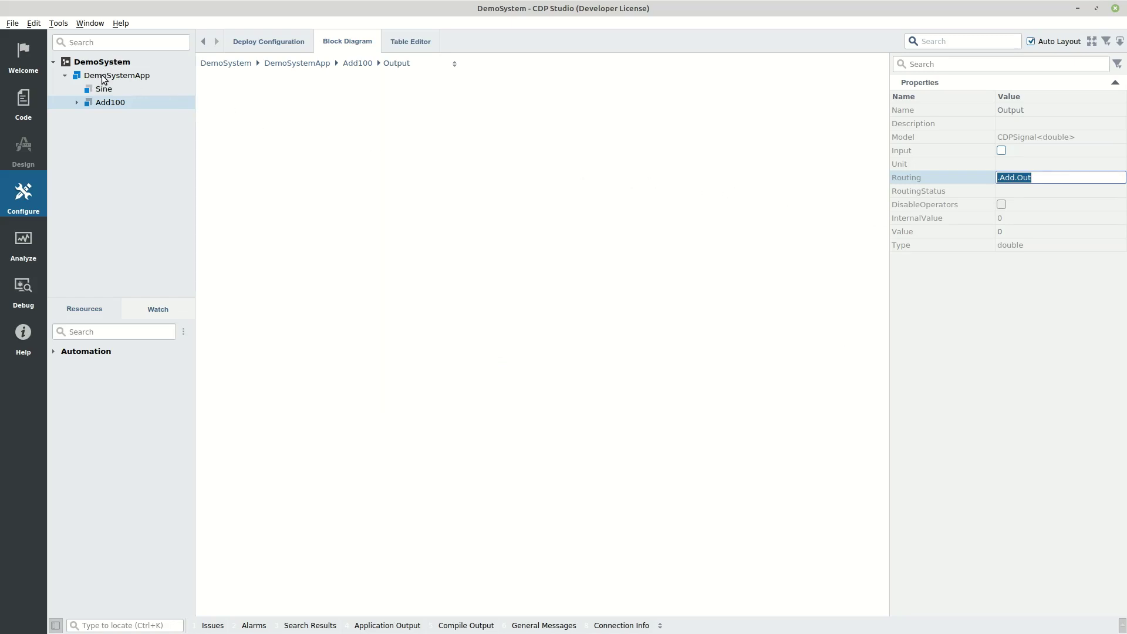
{"action": "double_click", "coordinate": [109, 102]}
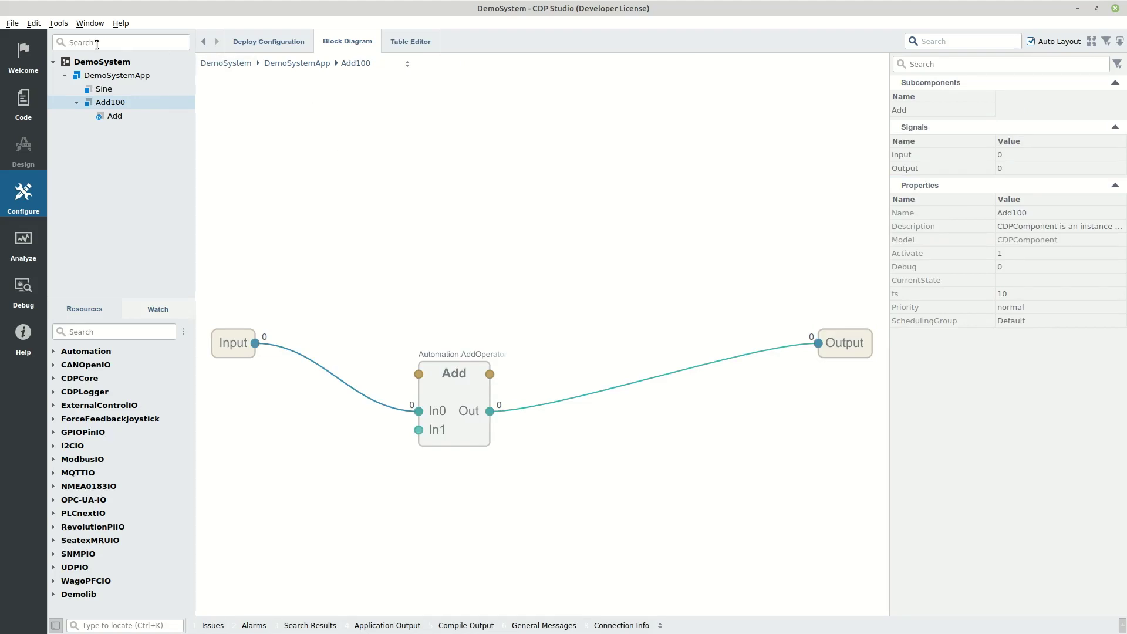
Run and connect DemoSystem, test Add100 with its Input signal set to 1, and stop the system.
{"action": "right_click", "coordinate": [103, 62]}
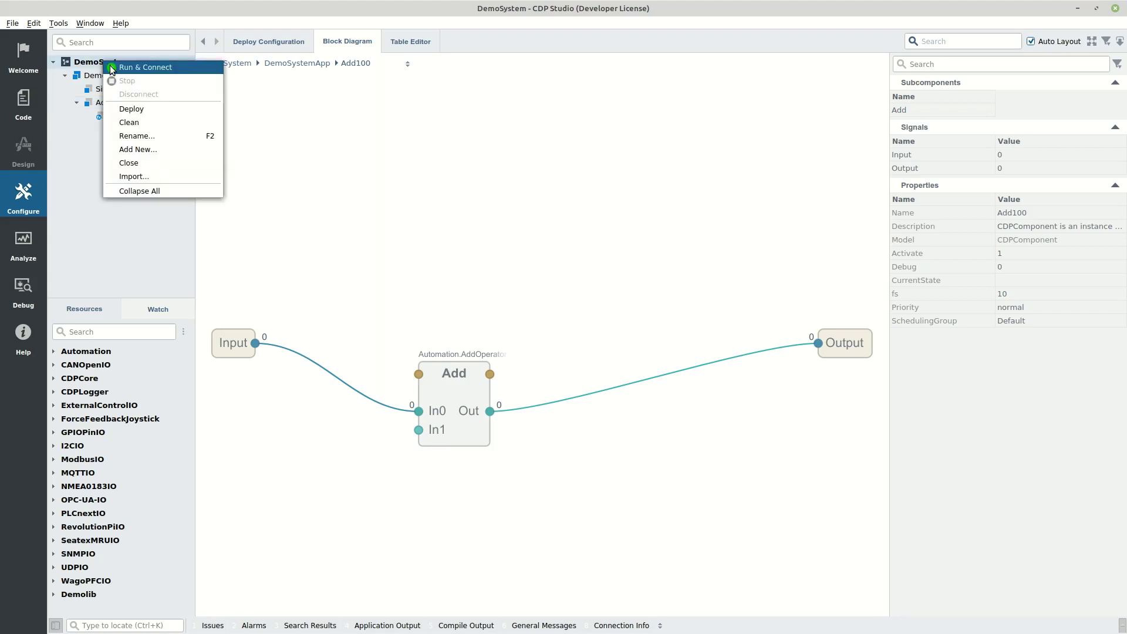
{"action": "left_click", "coordinate": [111, 67]}
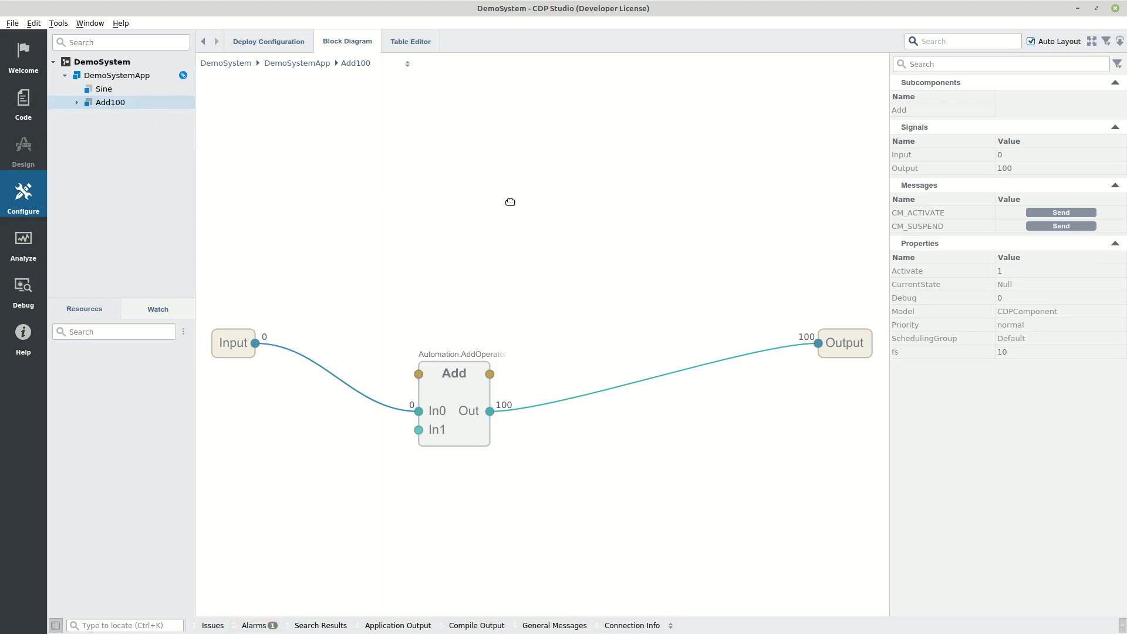
{"action": "double_click", "coordinate": [1014, 156]}
{"action": "type", "text": "1"}
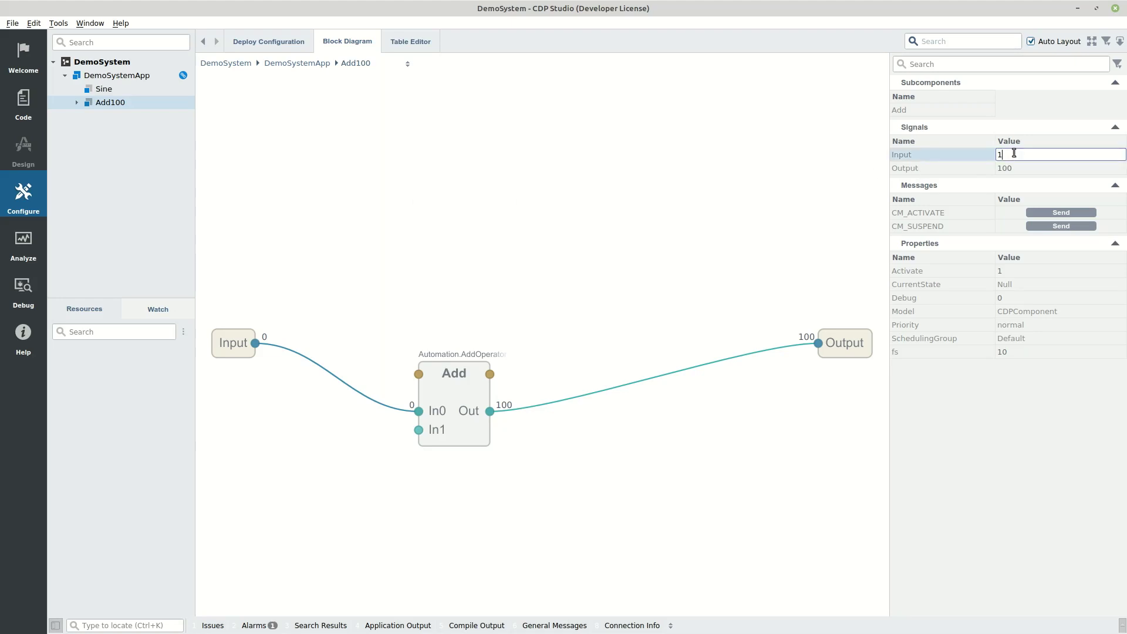
{"action": "key", "text": "Return"}
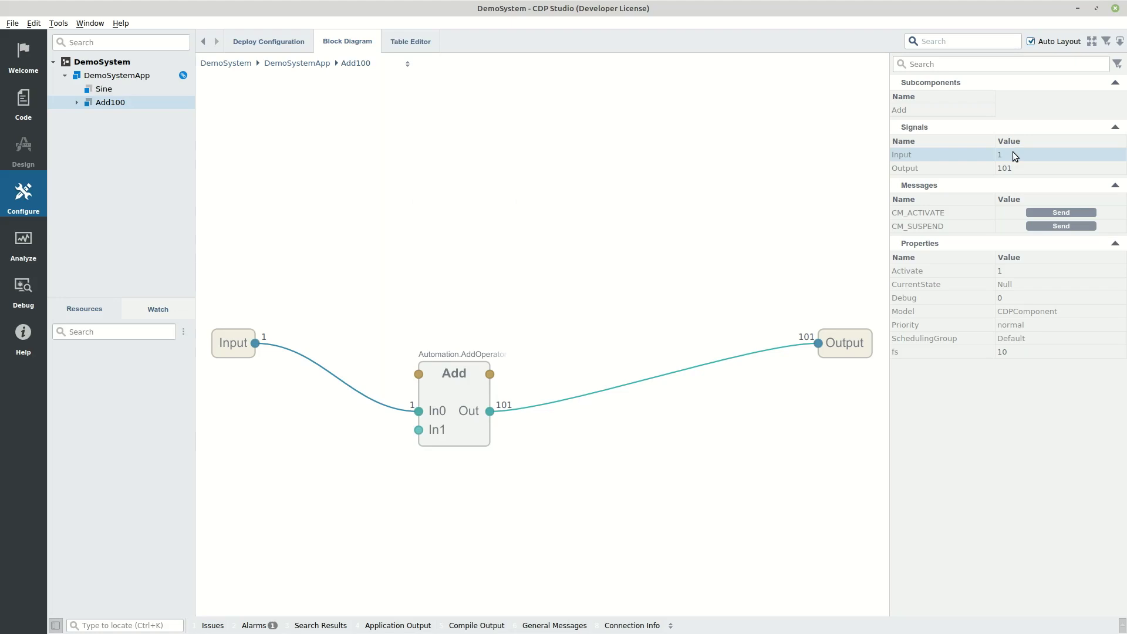
{"action": "right_click", "coordinate": [83, 61]}
{"action": "left_click", "coordinate": [105, 78]}
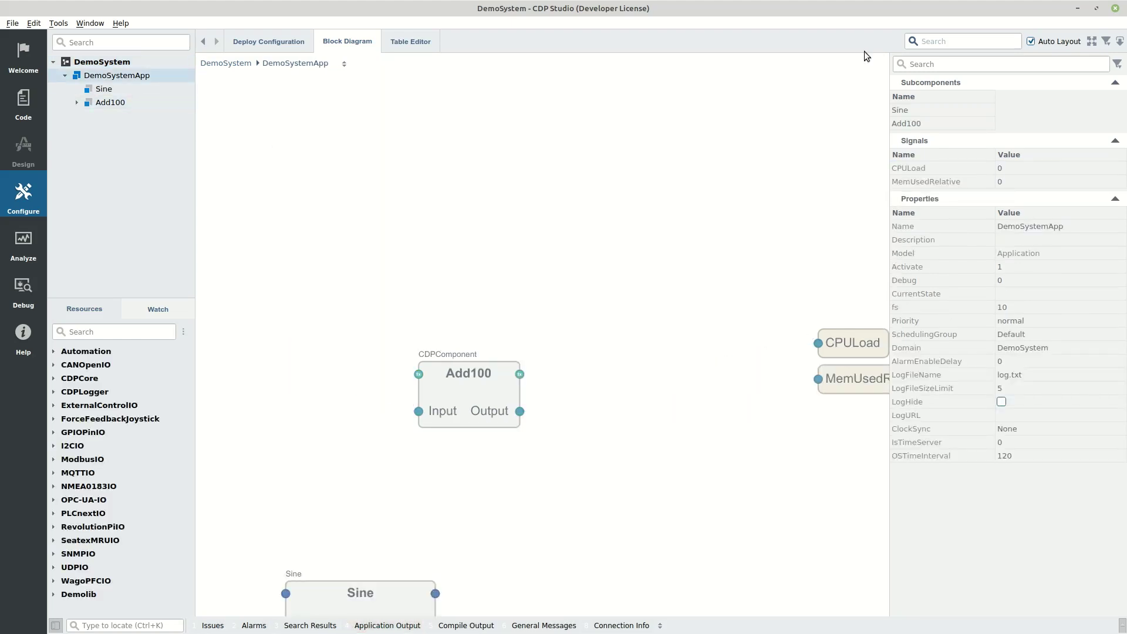
Route the Sine component's Output to the Input of Add100 in the DemoSystemApp block diagram.
{"action": "left_click", "coordinate": [1093, 42]}
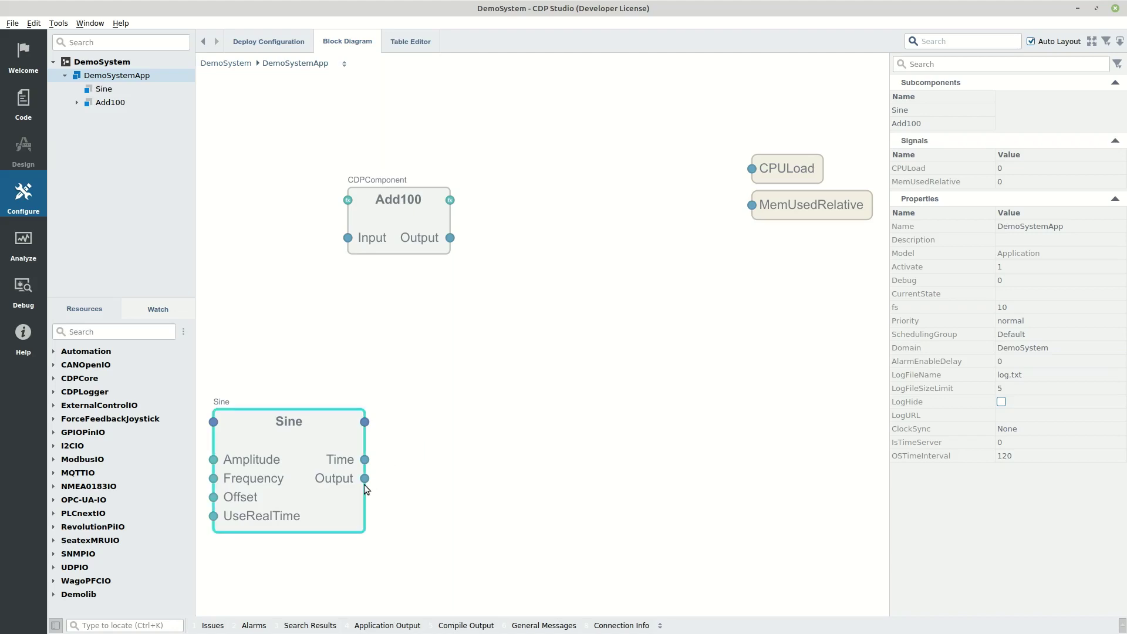
{"action": "mouse_move", "coordinate": [365, 481]}
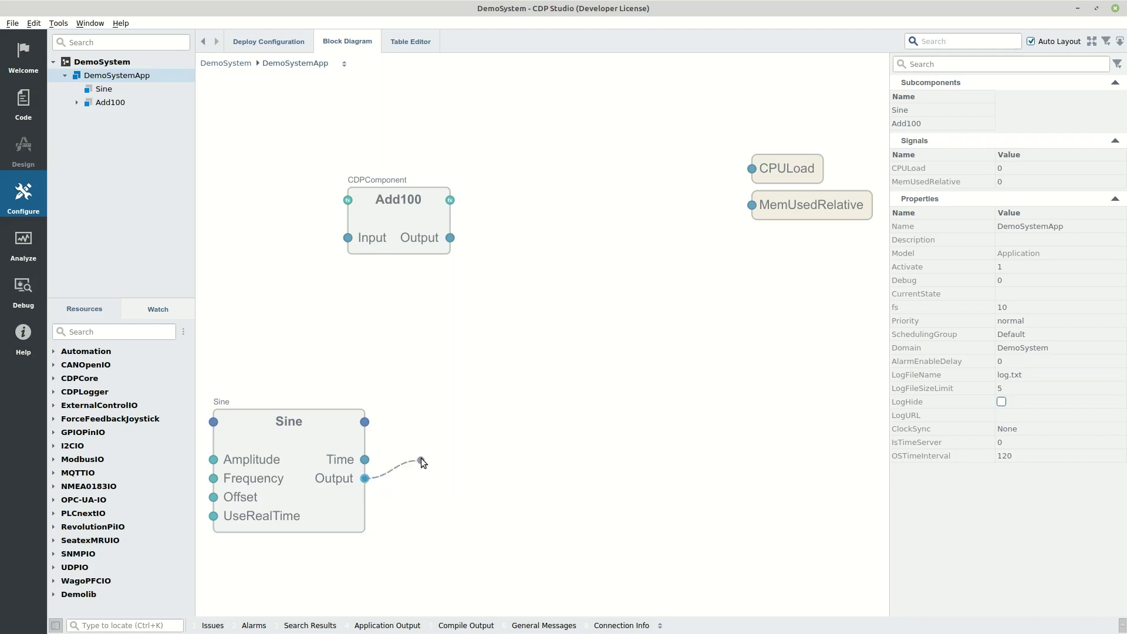
{"action": "left_click_drag", "start_coordinate": [422, 462], "coordinate": [343, 236]}
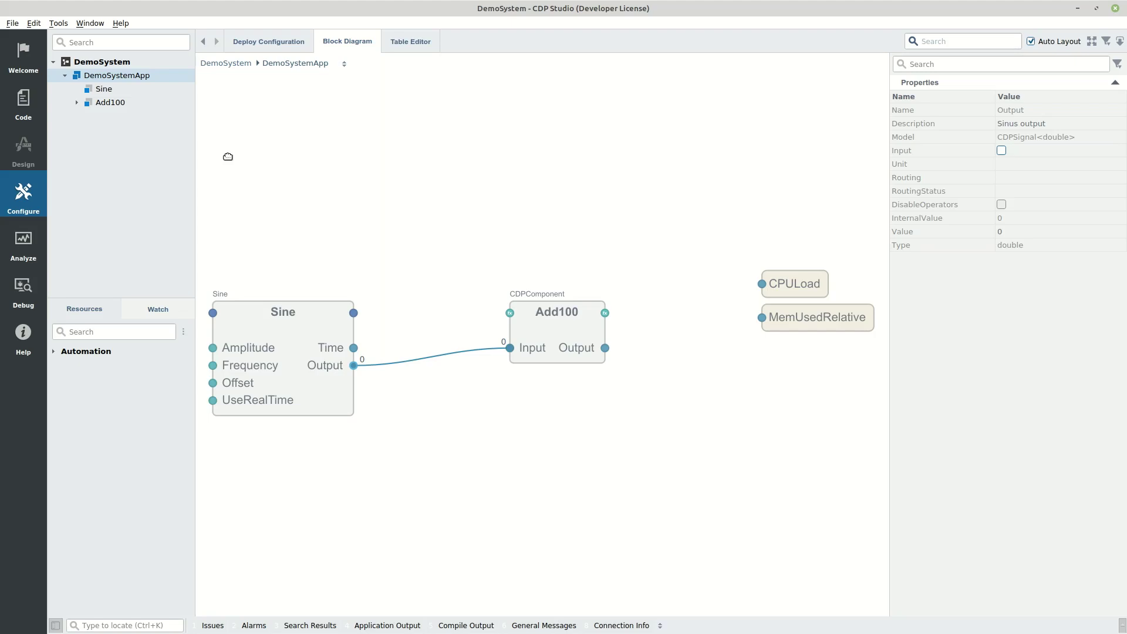
Run and connect DemoSystem to examine the live signal values inside Add100, and stop the system.
{"action": "left_click", "coordinate": [95, 62]}
{"action": "right_click", "coordinate": [95, 62]}
{"action": "left_click", "coordinate": [118, 66]}
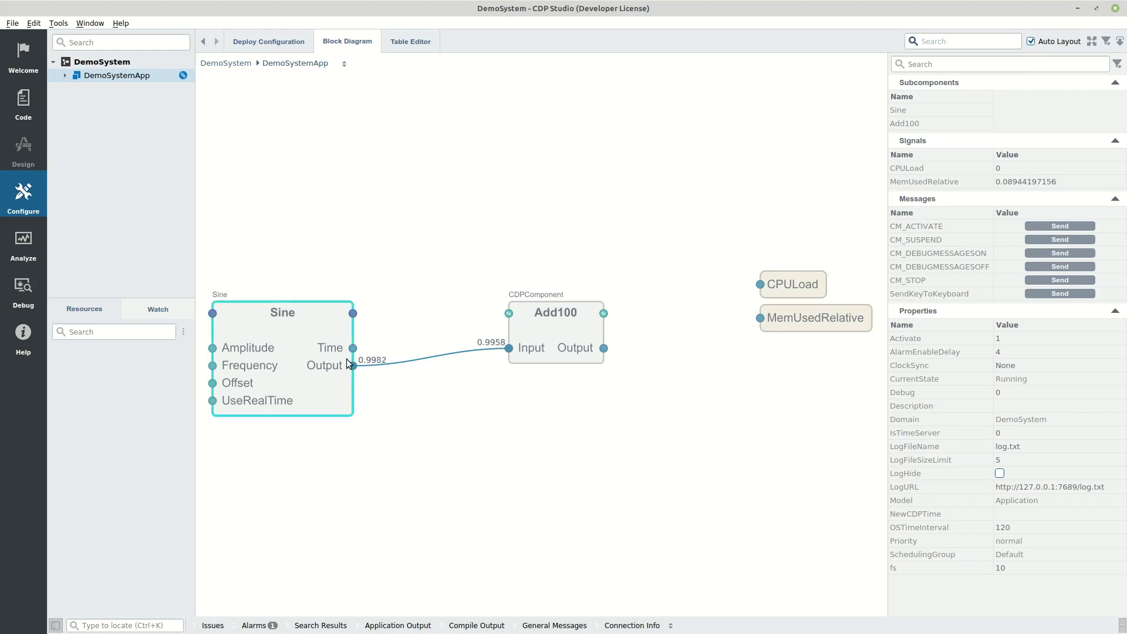
{"action": "double_click", "coordinate": [547, 327]}
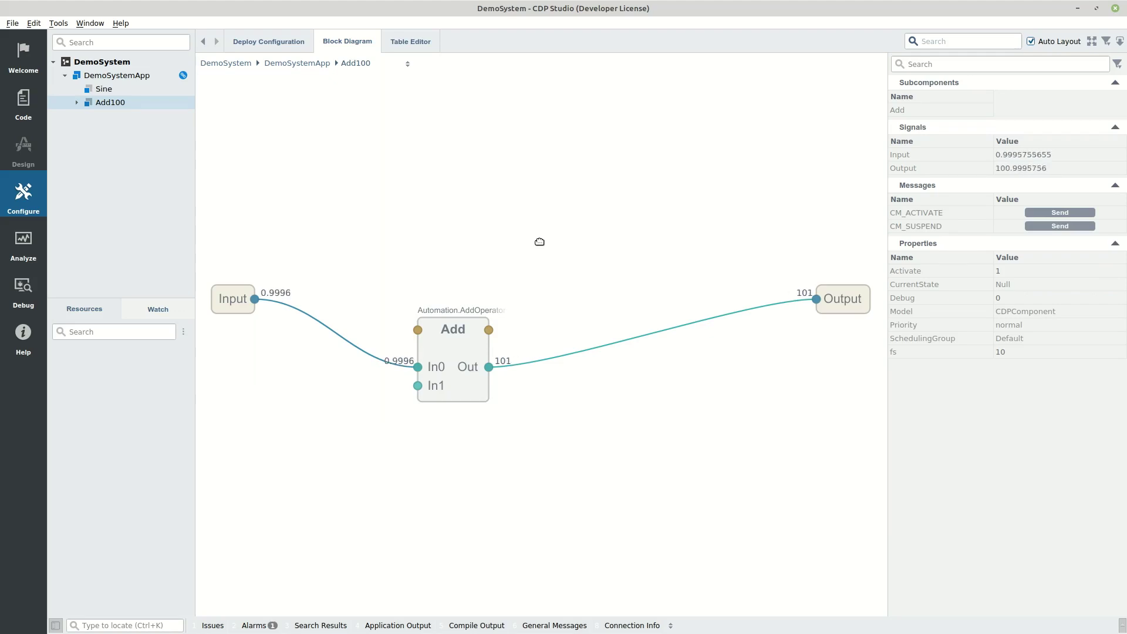
{"action": "right_click", "coordinate": [120, 62]}
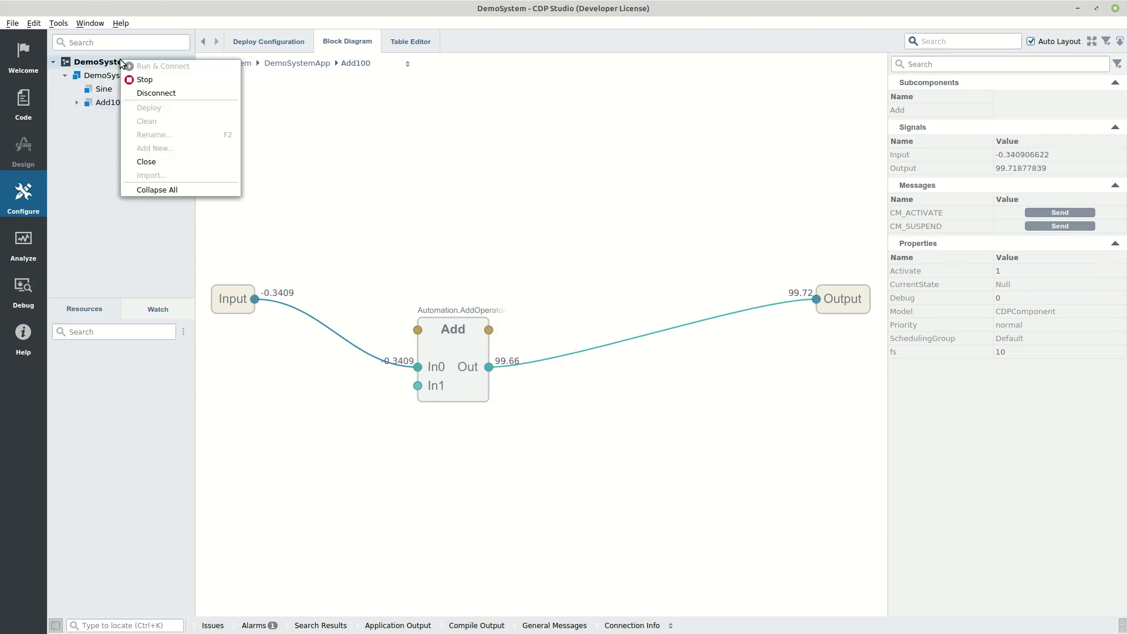
{"action": "left_click", "coordinate": [142, 80]}
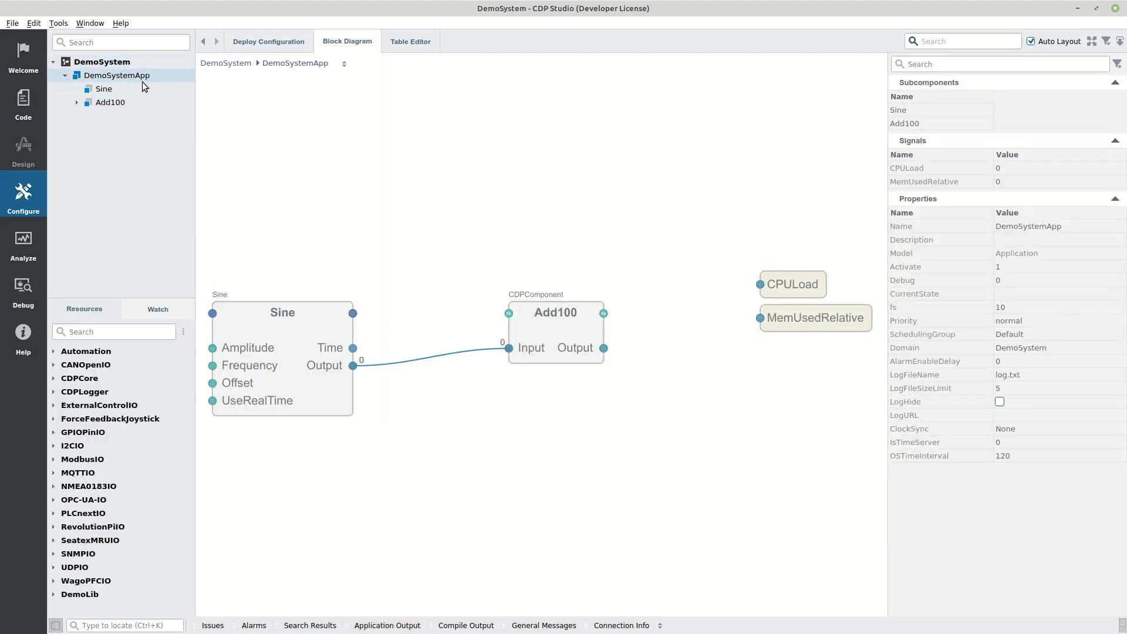
Create a CDP Library project named Demolib in the default libraries location, using the 4.9 framework version.
{"action": "right_click", "coordinate": [94, 62]}
{"action": "left_click", "coordinate": [125, 150]}
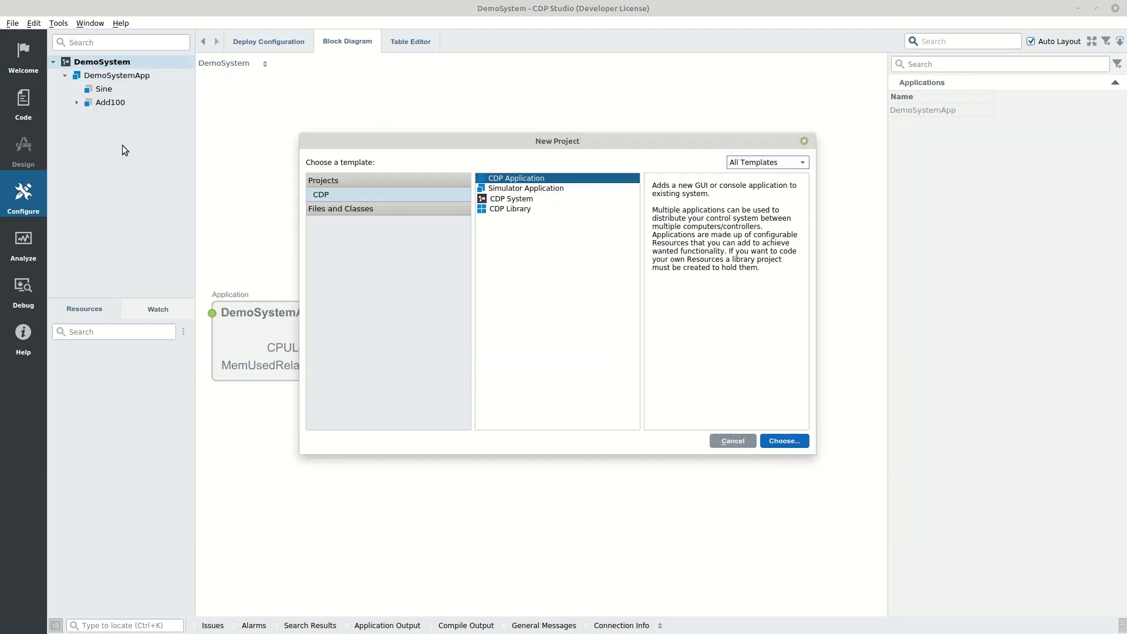
{"action": "left_click", "coordinate": [502, 209]}
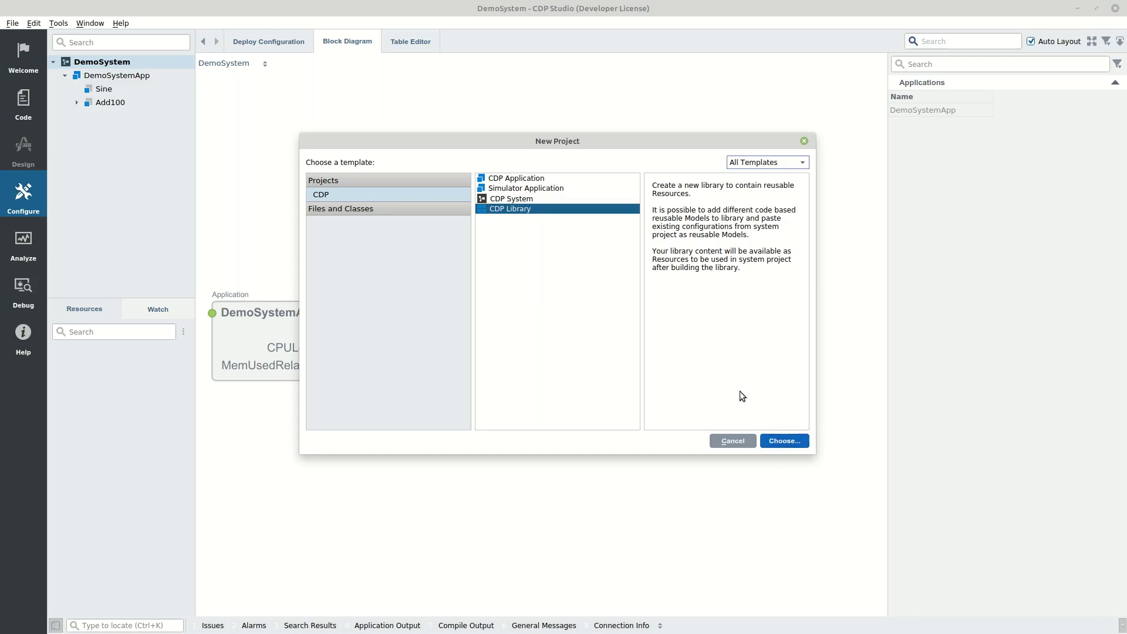
{"action": "key", "text": "Return"}
{"action": "type", "text": "Demolib"}
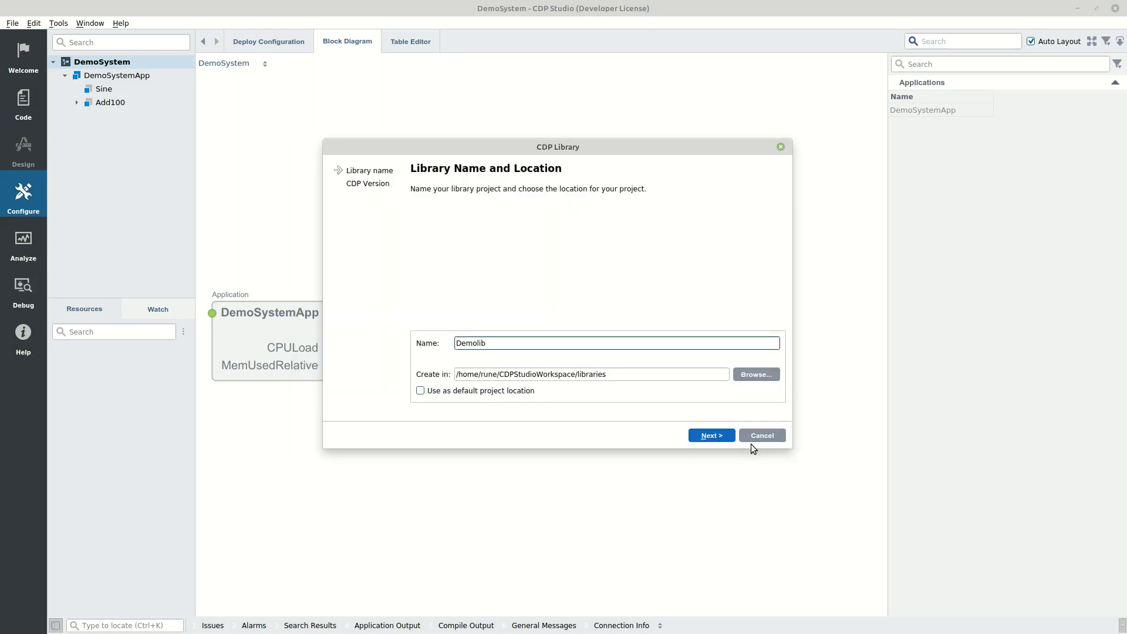
{"action": "key", "text": "Return"}
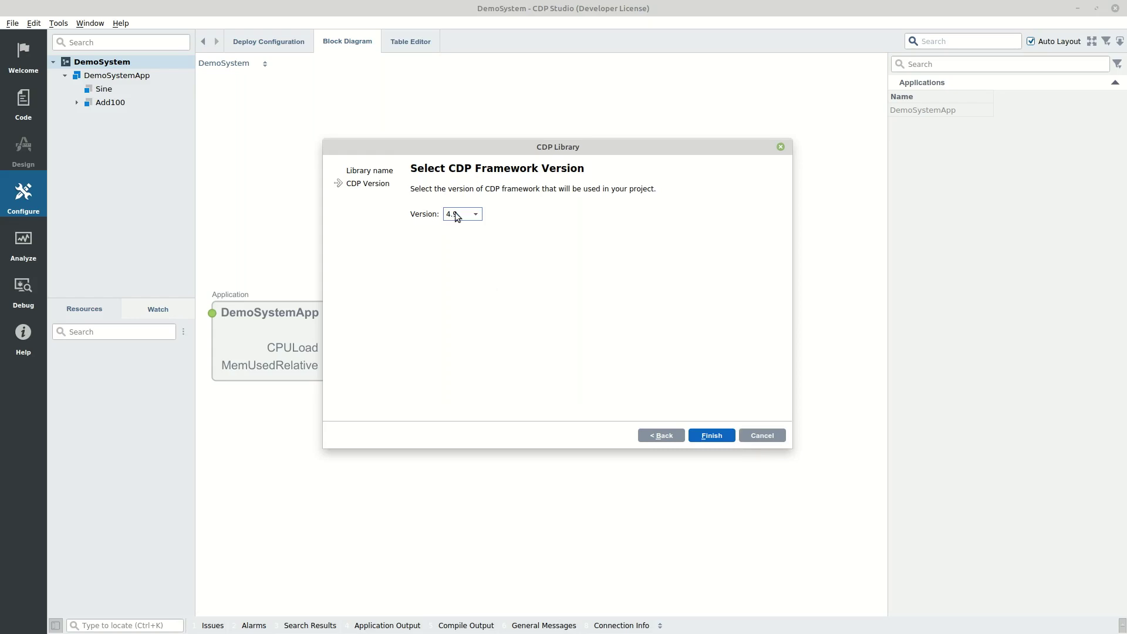
{"action": "left_click", "coordinate": [712, 435]}
Examine Demolib's toolkits and the CDP versions offered by the package manager, and quit the package manager without changes.
{"action": "left_click", "coordinate": [257, 42]}
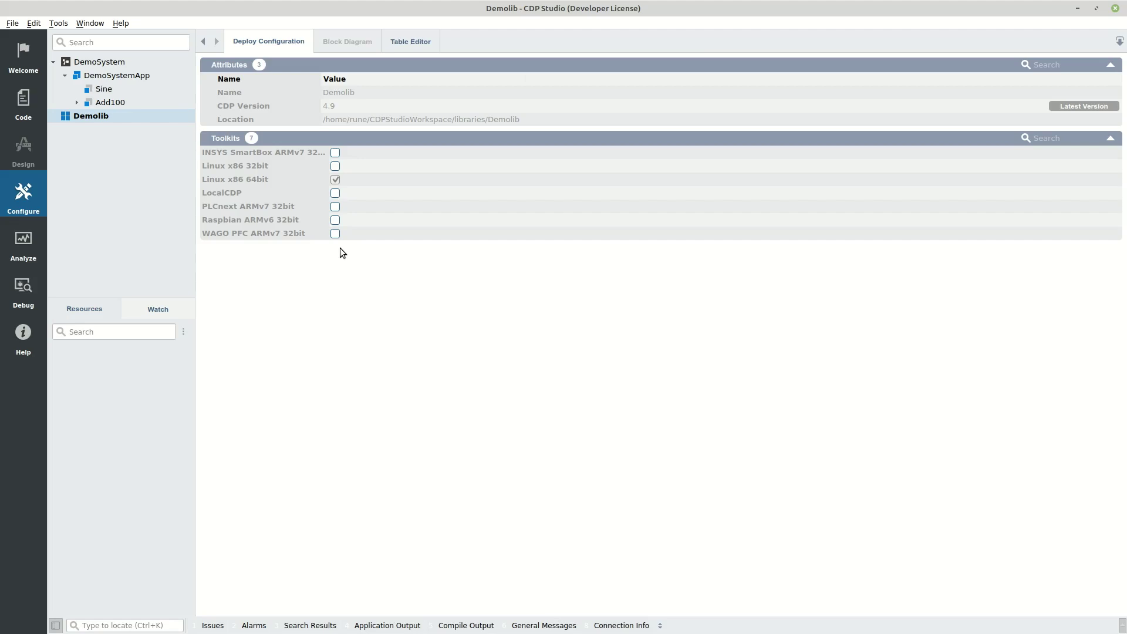
{"action": "left_click", "coordinate": [122, 24]}
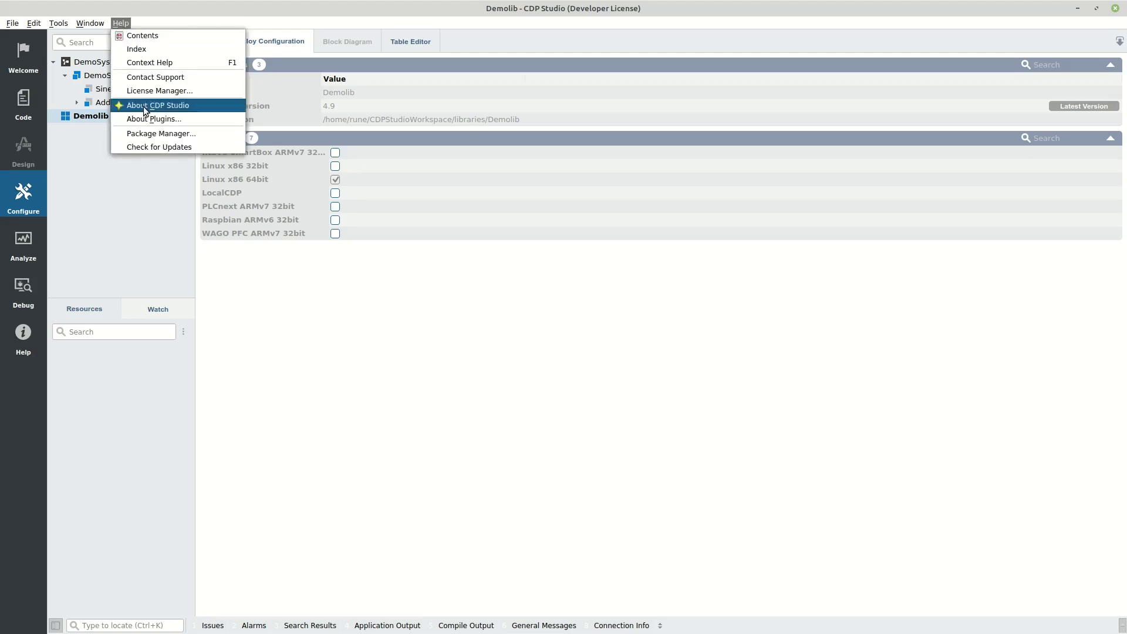
{"action": "left_click", "coordinate": [151, 135]}
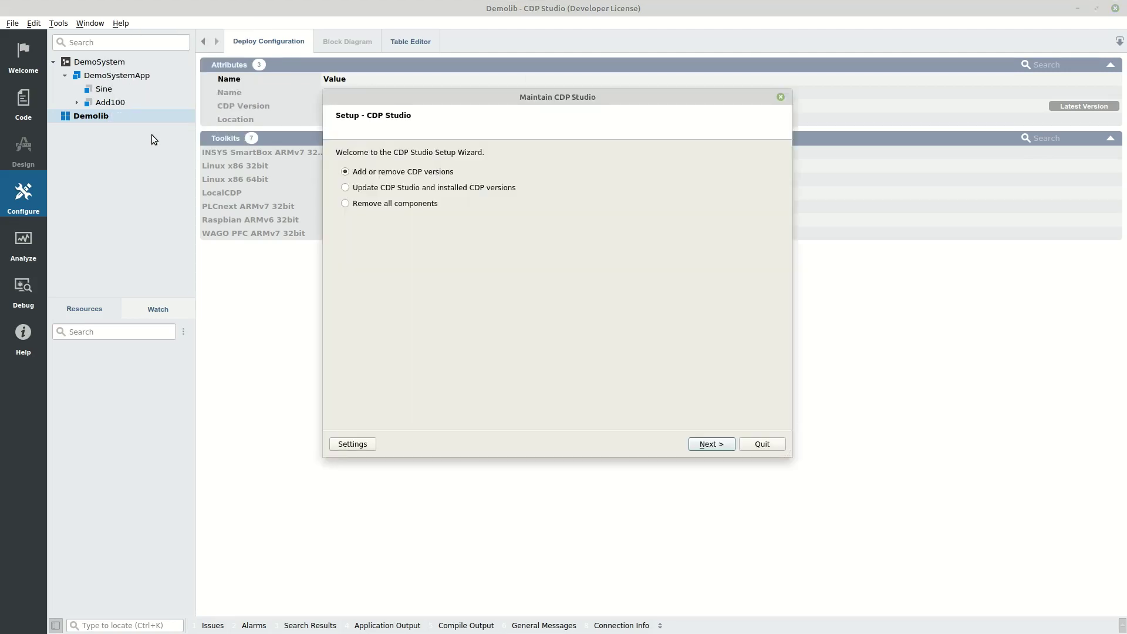
{"action": "left_click", "coordinate": [714, 441]}
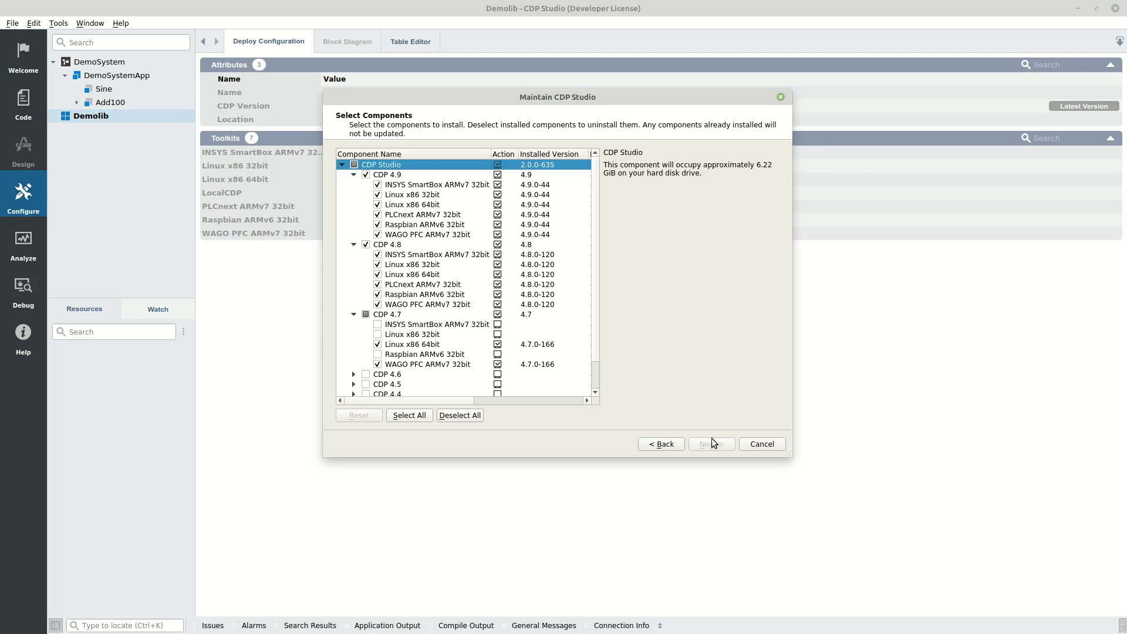
{"action": "left_click", "coordinate": [762, 448]}
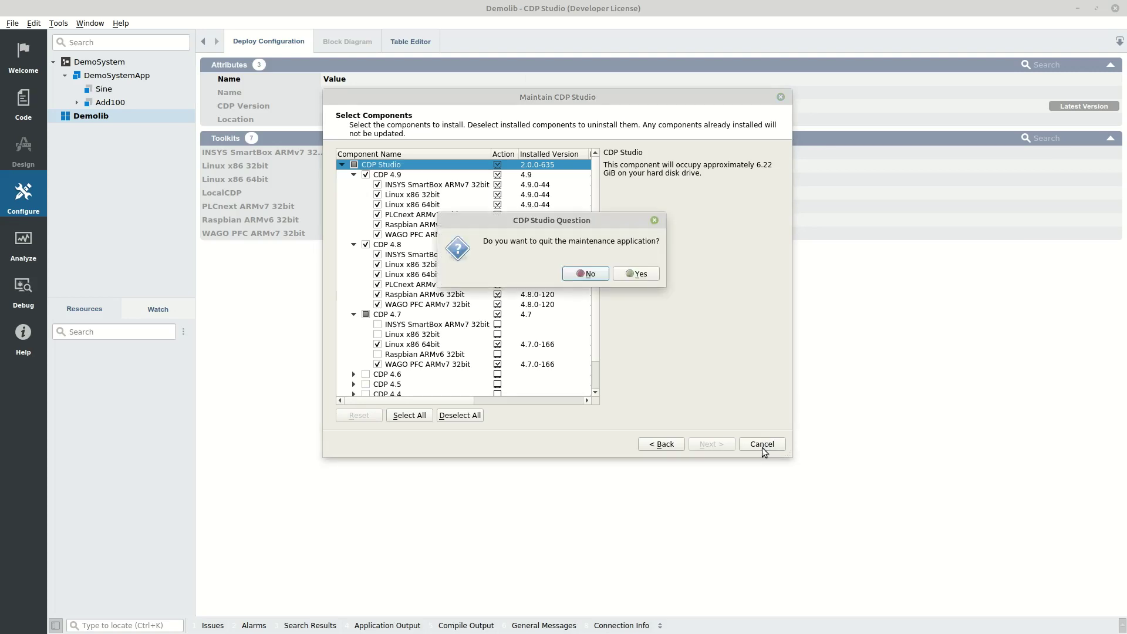
{"action": "left_click", "coordinate": [624, 275]}
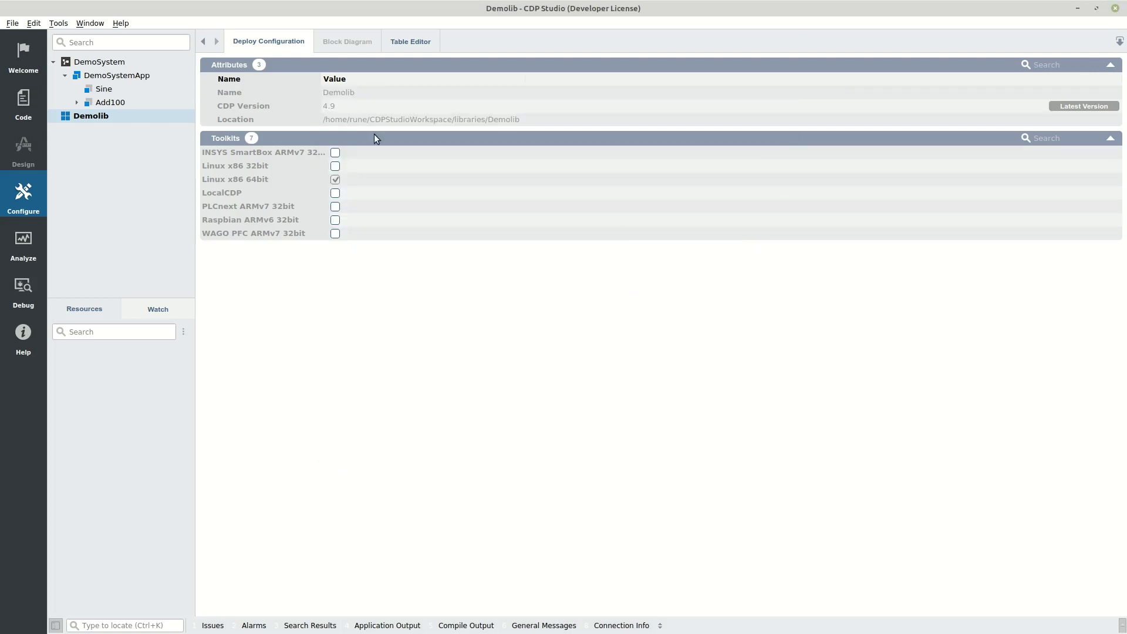
Copy the Add100 component from DemoSystemApp and paste it into the Demolib library.
{"action": "left_click", "coordinate": [352, 40]}
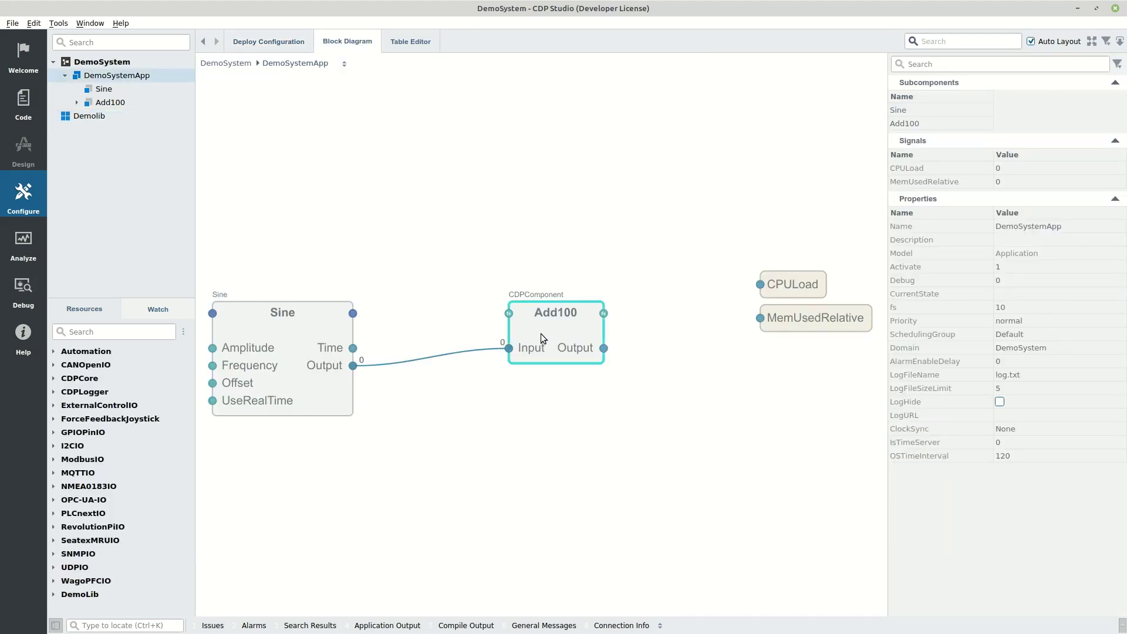
{"action": "mouse_move", "coordinate": [540, 338]}
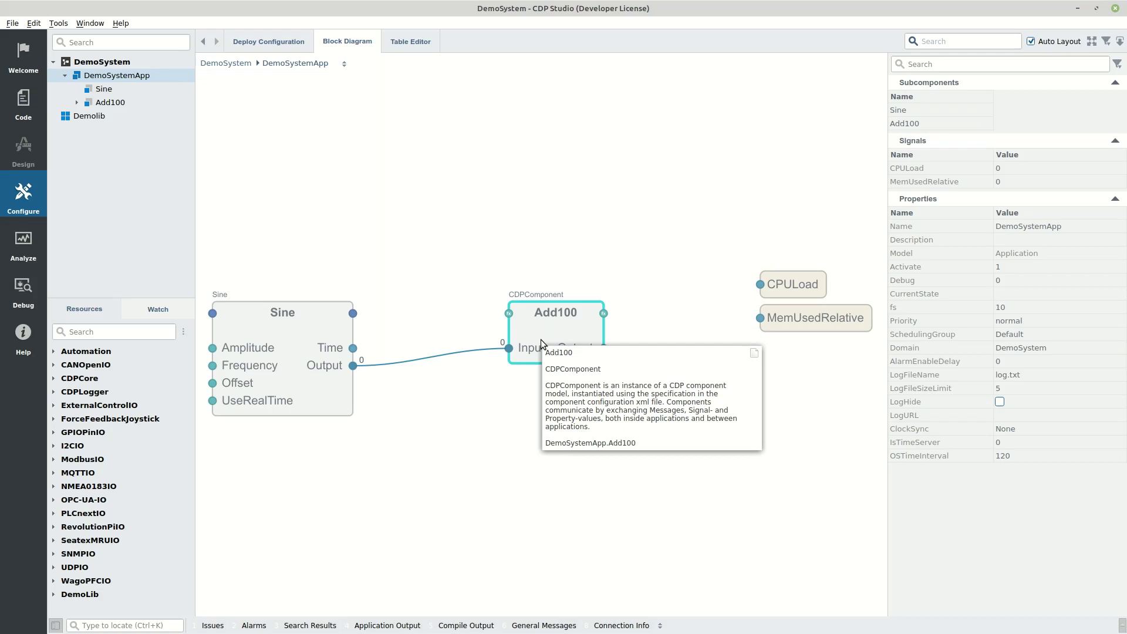
{"action": "right_click", "coordinate": [543, 330]}
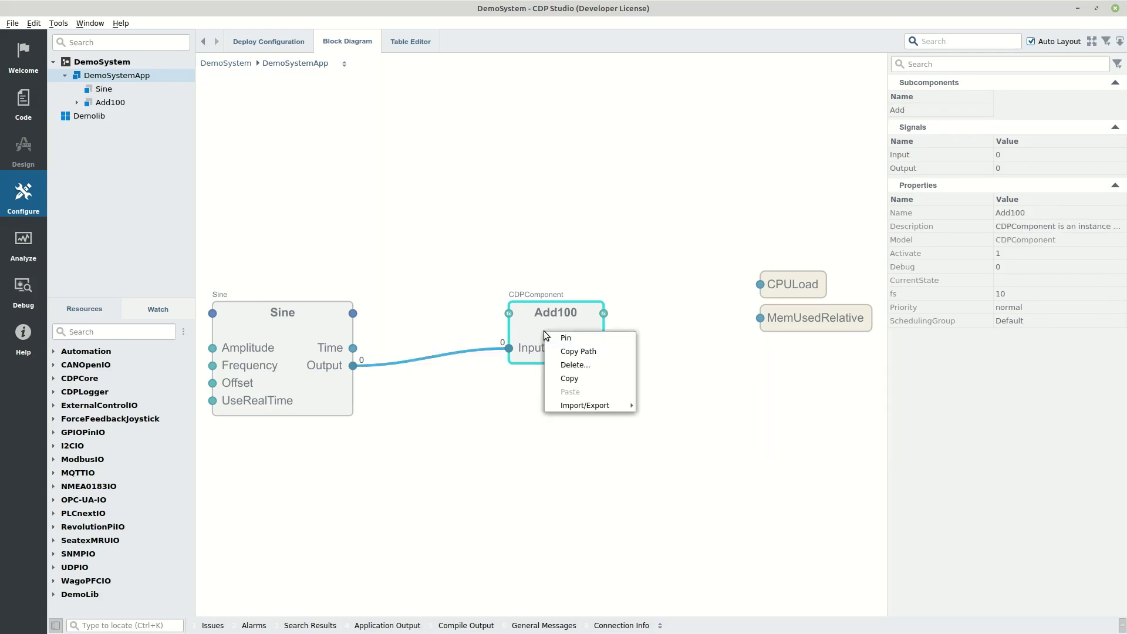
{"action": "left_click", "coordinate": [567, 379]}
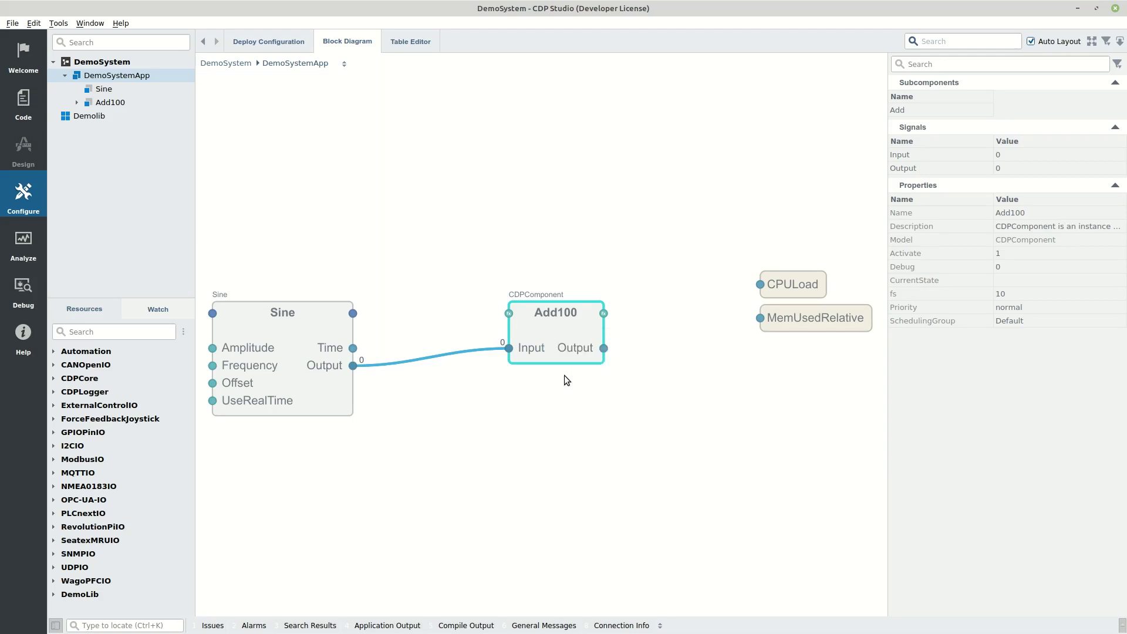
{"action": "left_click", "coordinate": [103, 114]}
{"action": "right_click", "coordinate": [101, 114]}
{"action": "left_click", "coordinate": [132, 178]}
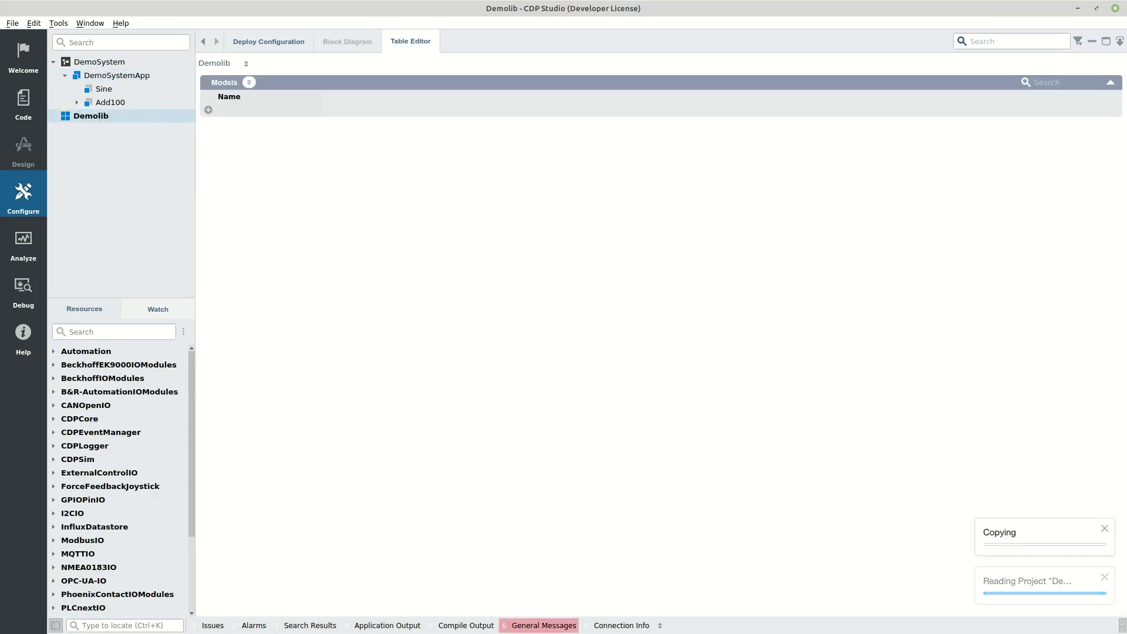
Open the Add100 model in Demolib to view its contents.
{"action": "left_click", "coordinate": [99, 129]}
{"action": "right_click", "coordinate": [95, 130]}
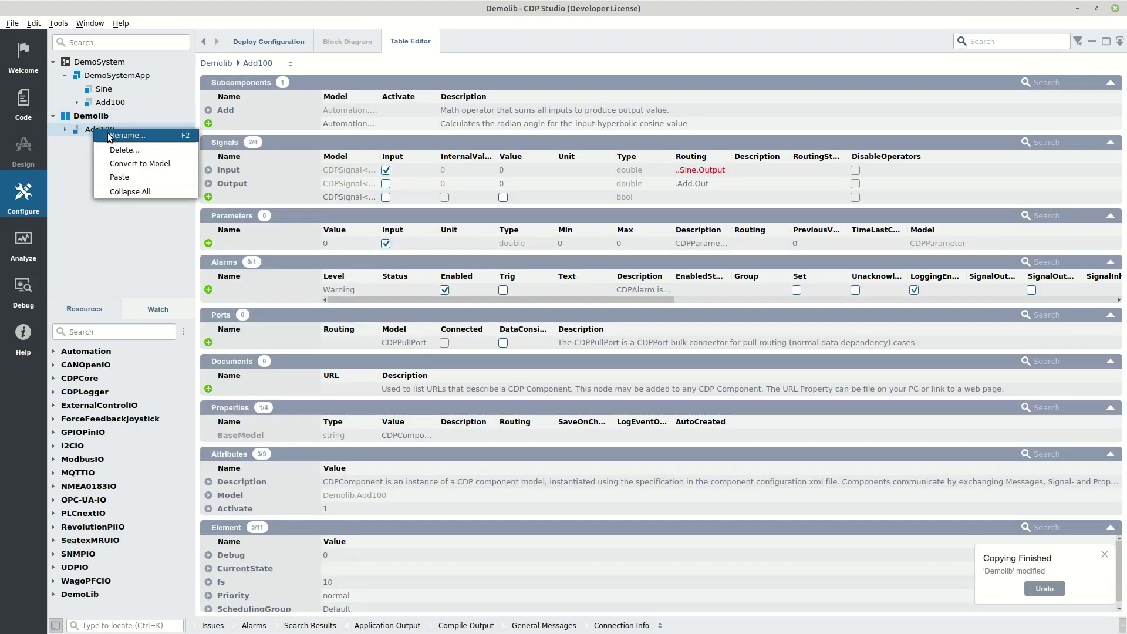
{"action": "left_click", "coordinate": [105, 118]}
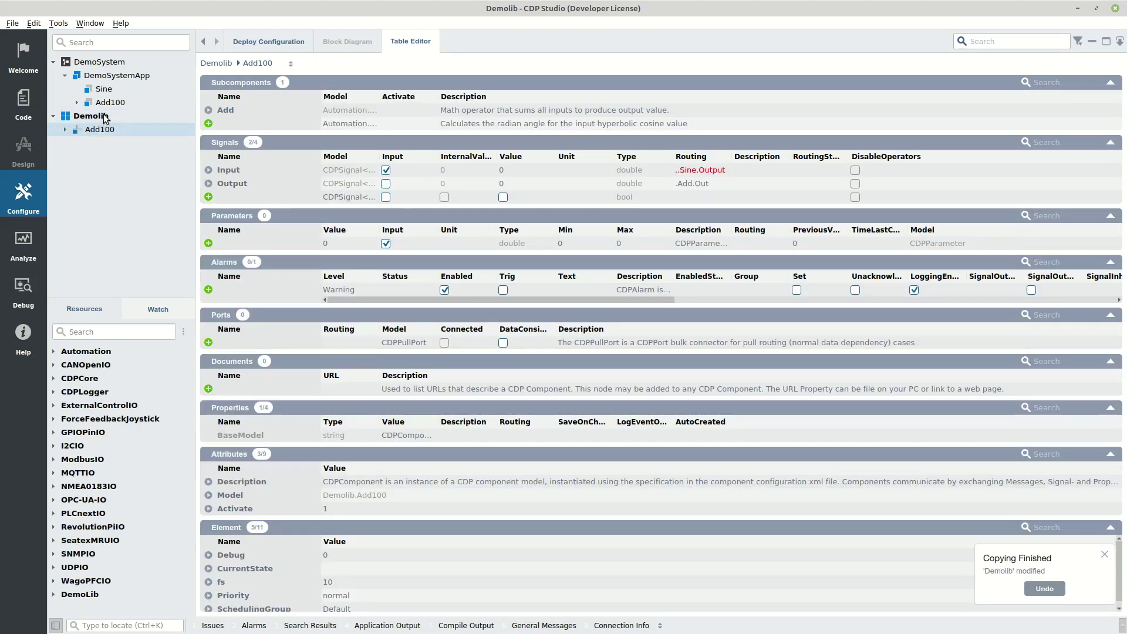
Add a new CDP Component Model class named SimpleAdder to the Demolib library, keeping the default priority, frequency and description.
{"action": "right_click", "coordinate": [105, 117]}
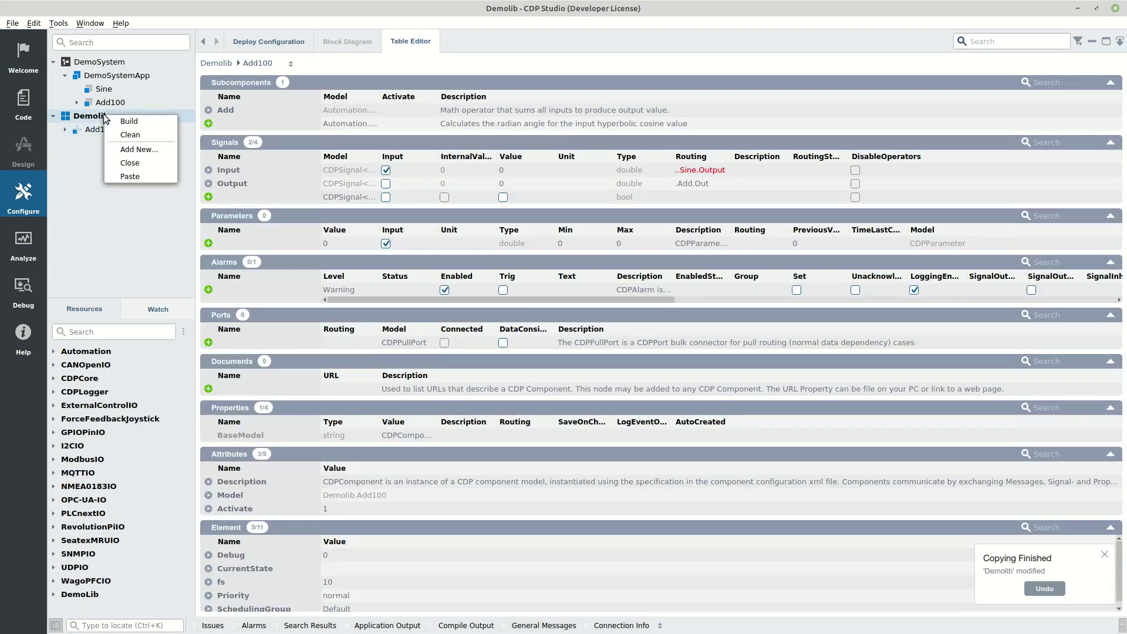
{"action": "left_click", "coordinate": [121, 151]}
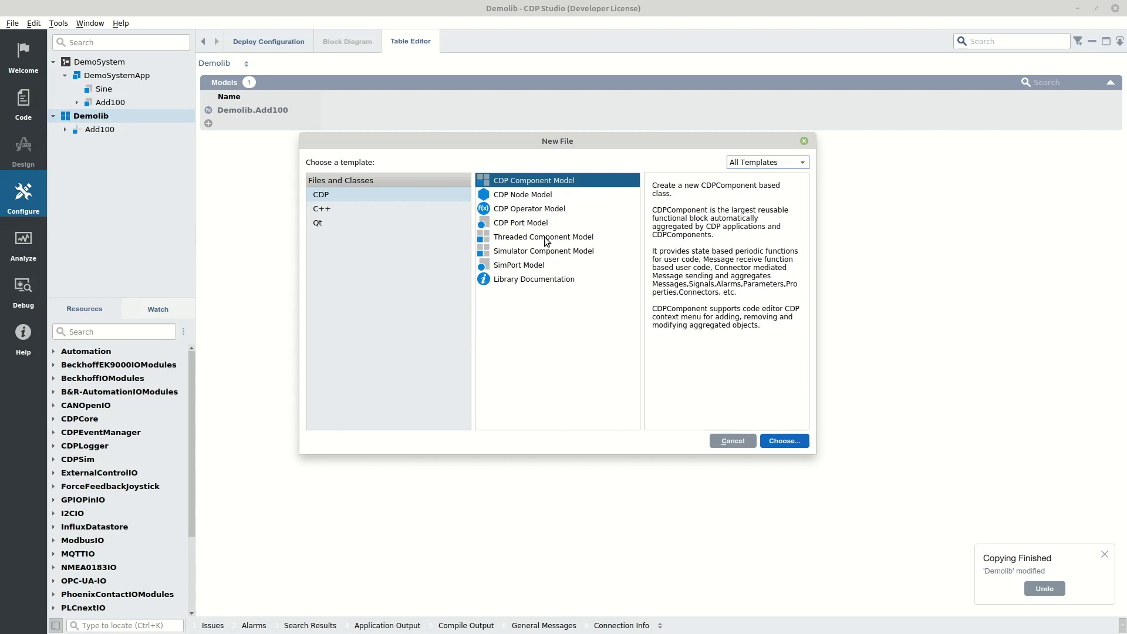
{"action": "left_click", "coordinate": [784, 441]}
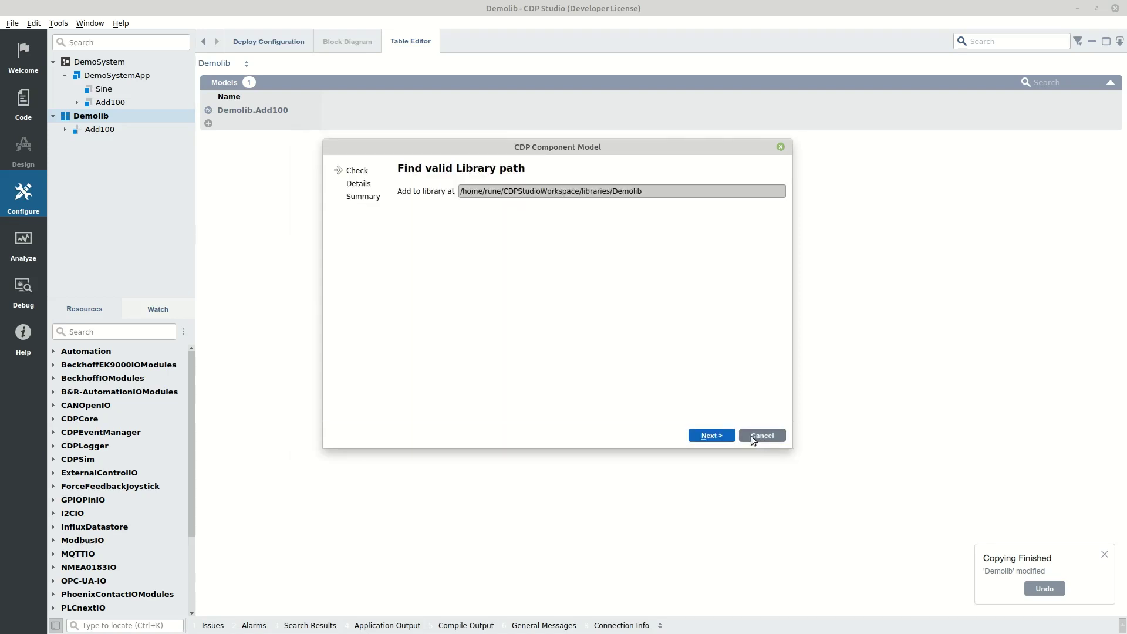
{"action": "left_click", "coordinate": [722, 437]}
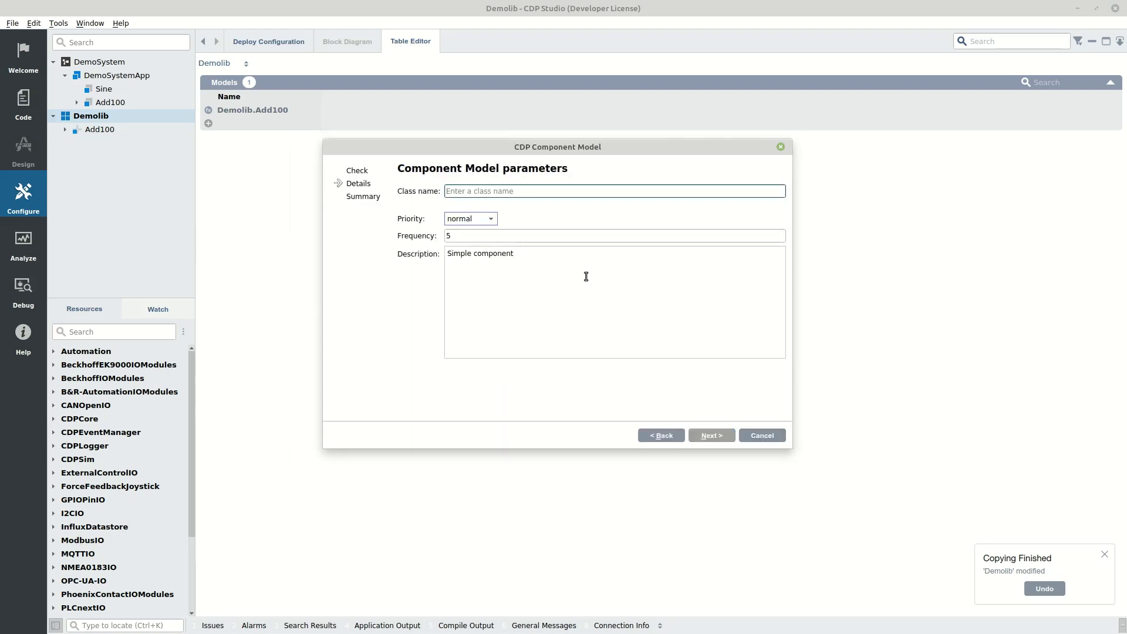
{"action": "type", "text": "Simple"}
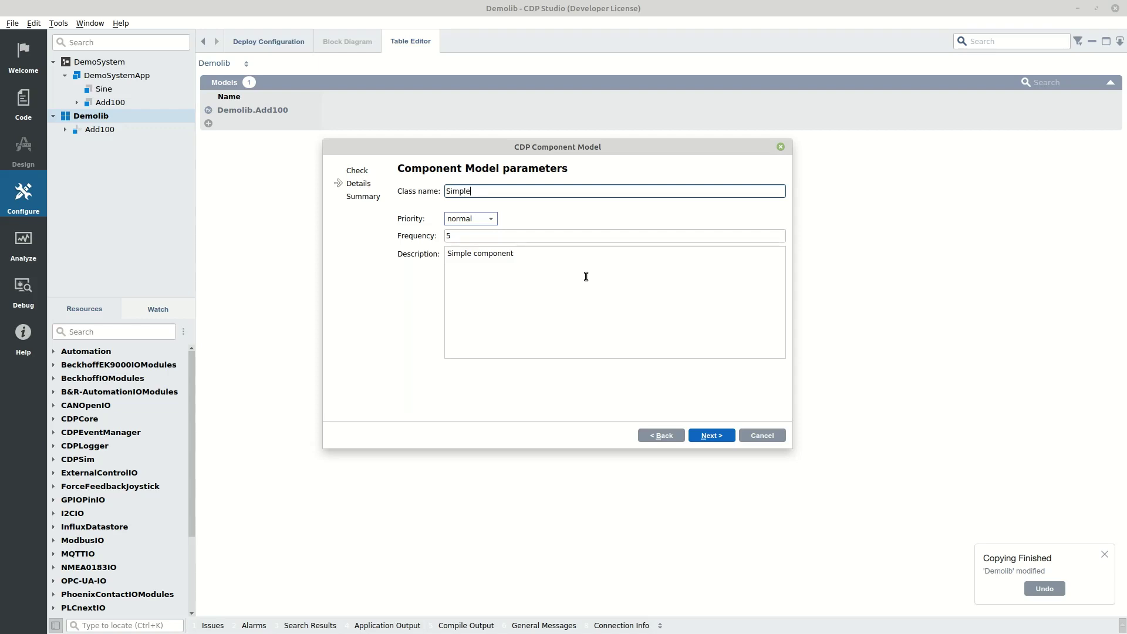
{"action": "type", "text": "Adder"}
{"action": "left_click", "coordinate": [706, 434]}
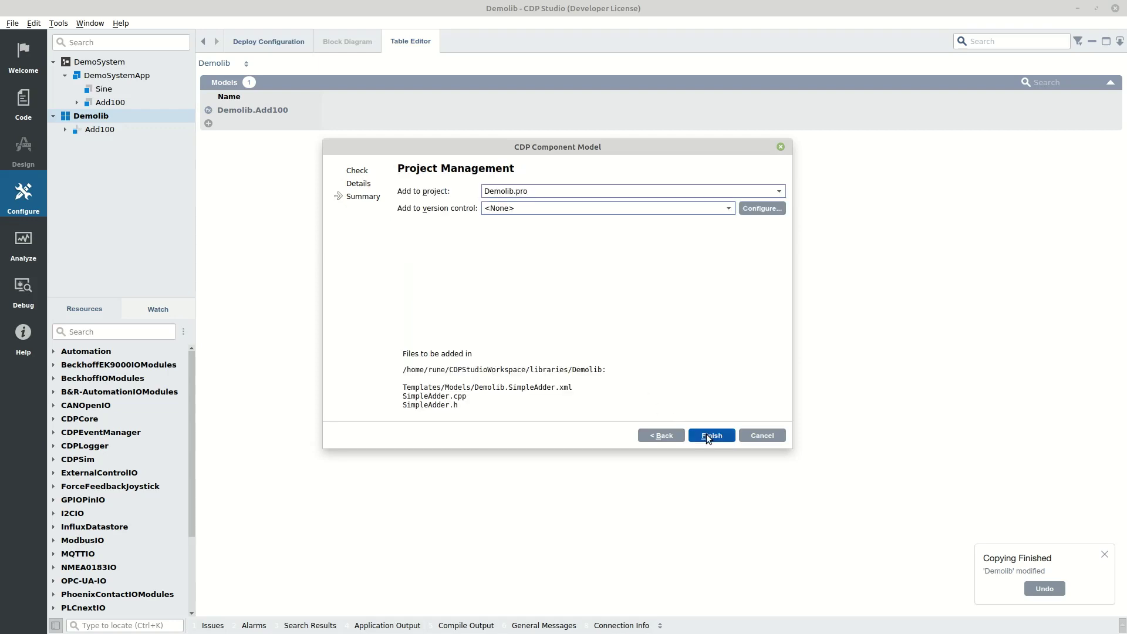
{"action": "left_click", "coordinate": [709, 435]}
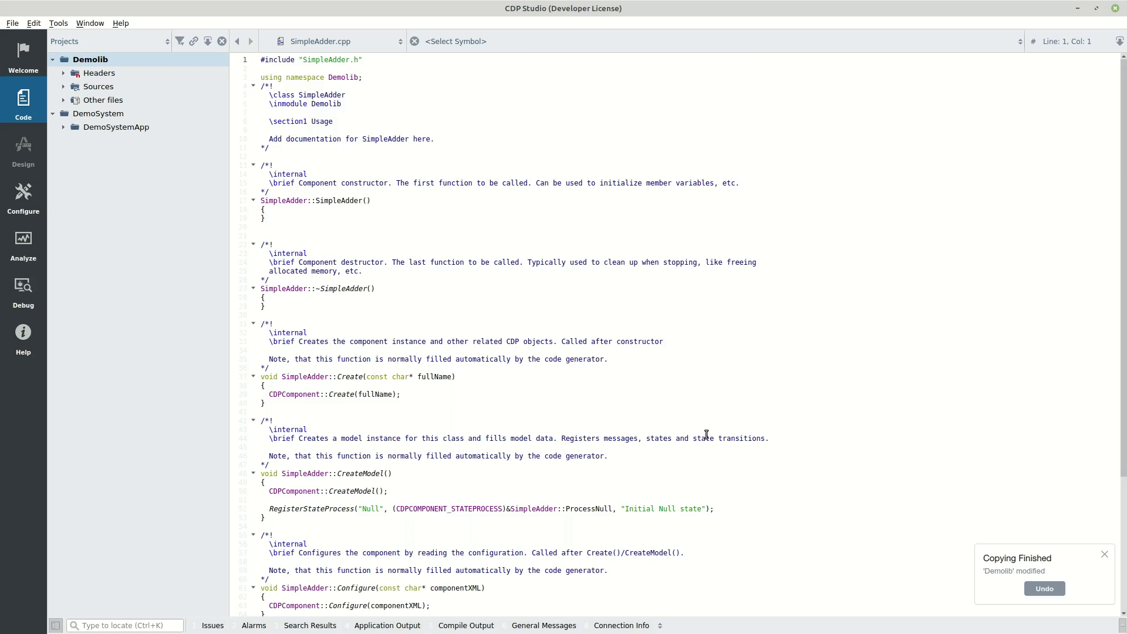
Examine the generated SimpleAdder header and source files, down to the placeholder in the ProcessNull function.
{"action": "key", "text": "F4"}
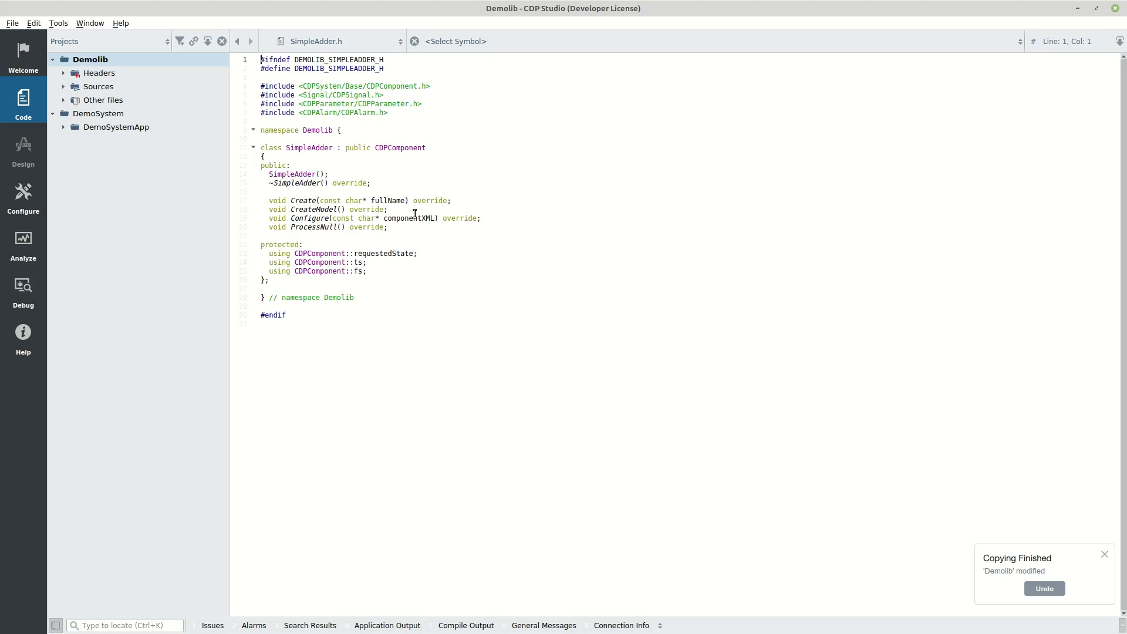
{"action": "key", "text": "F4"}
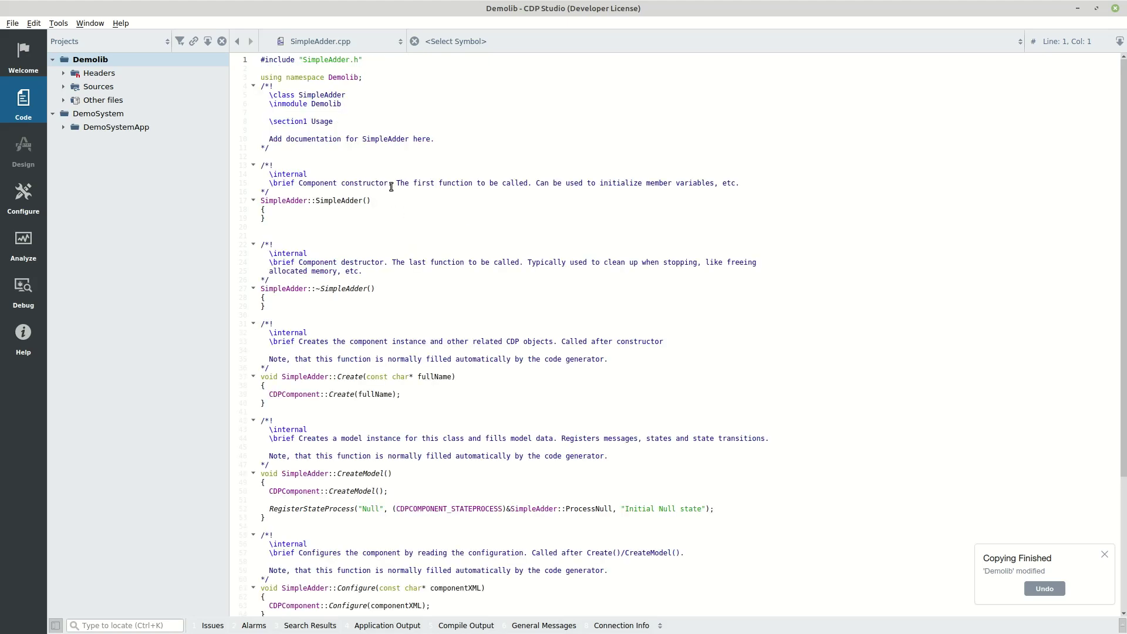
{"action": "scroll", "coordinate": [391, 182], "scroll_direction": "down", "scroll_amount": 4}
{"action": "scroll", "coordinate": [366, 202], "scroll_direction": "down", "scroll_amount": 3}
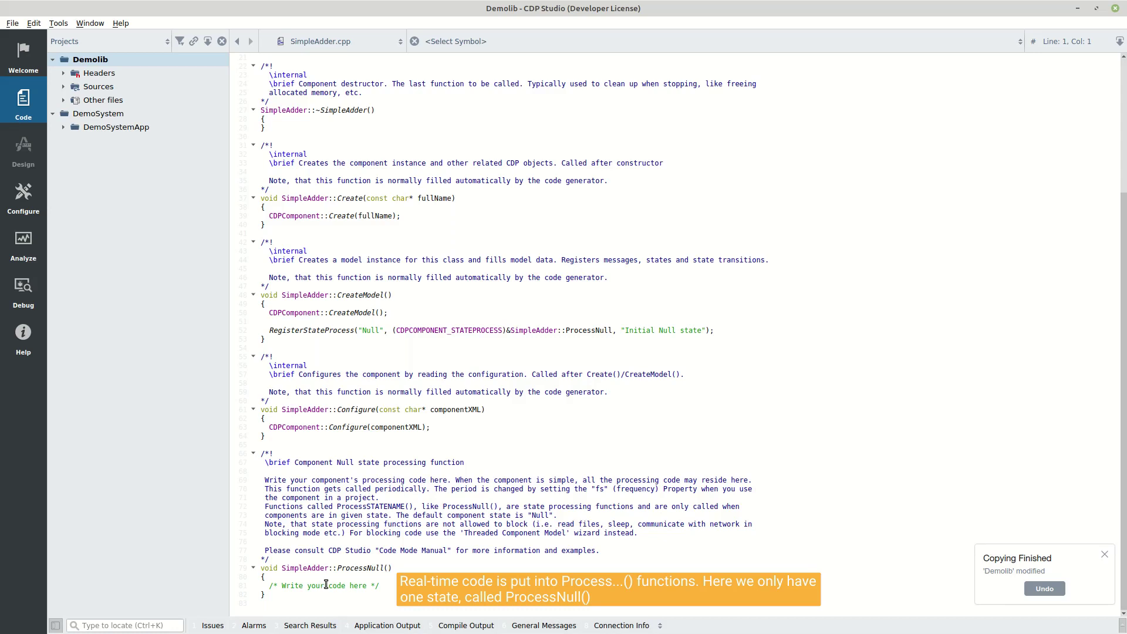
{"action": "triple_click", "coordinate": [381, 586]}
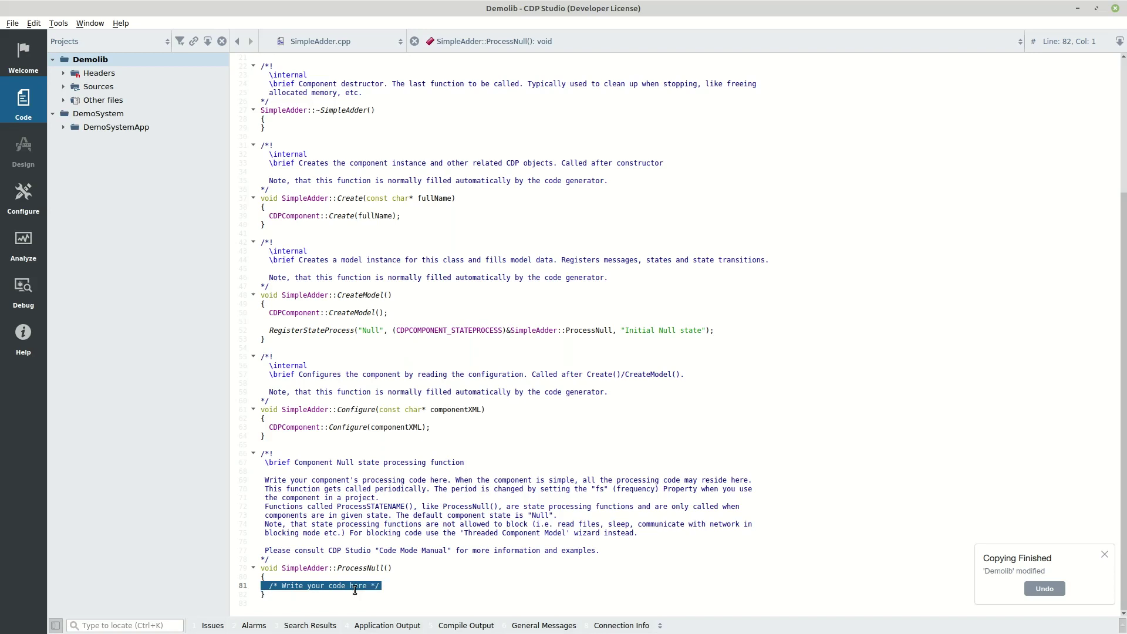
Add a CDP signal named Out of type double, described as "The output", to SimpleAdder from its source code.
{"action": "right_click", "coordinate": [417, 577]}
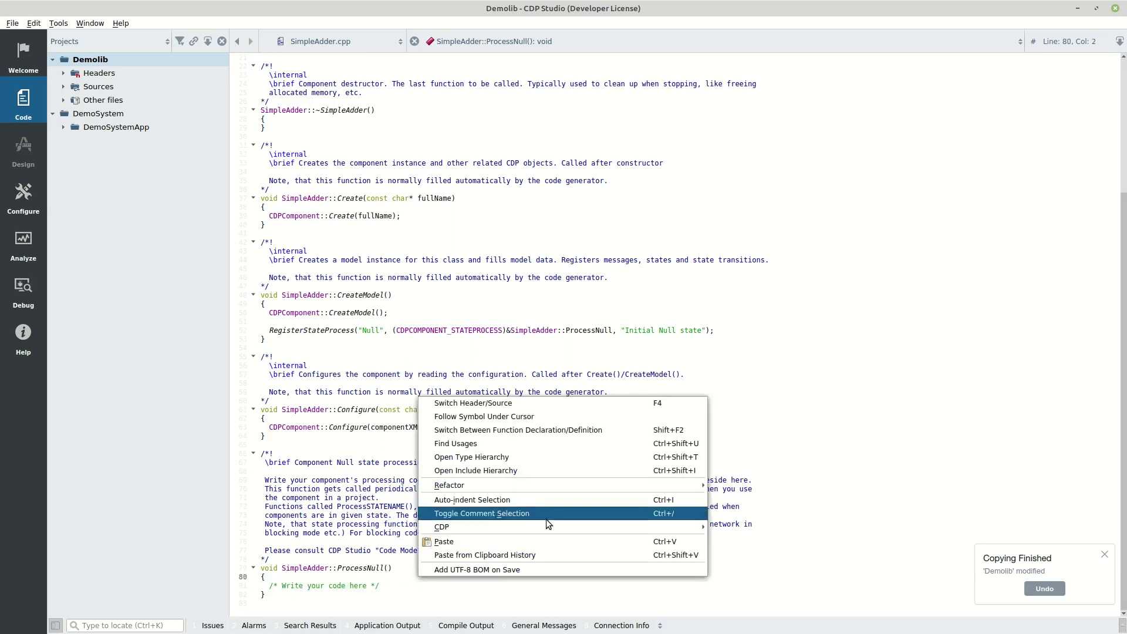
{"action": "mouse_move", "coordinate": [587, 527]}
{"action": "mouse_move", "coordinate": [741, 526]}
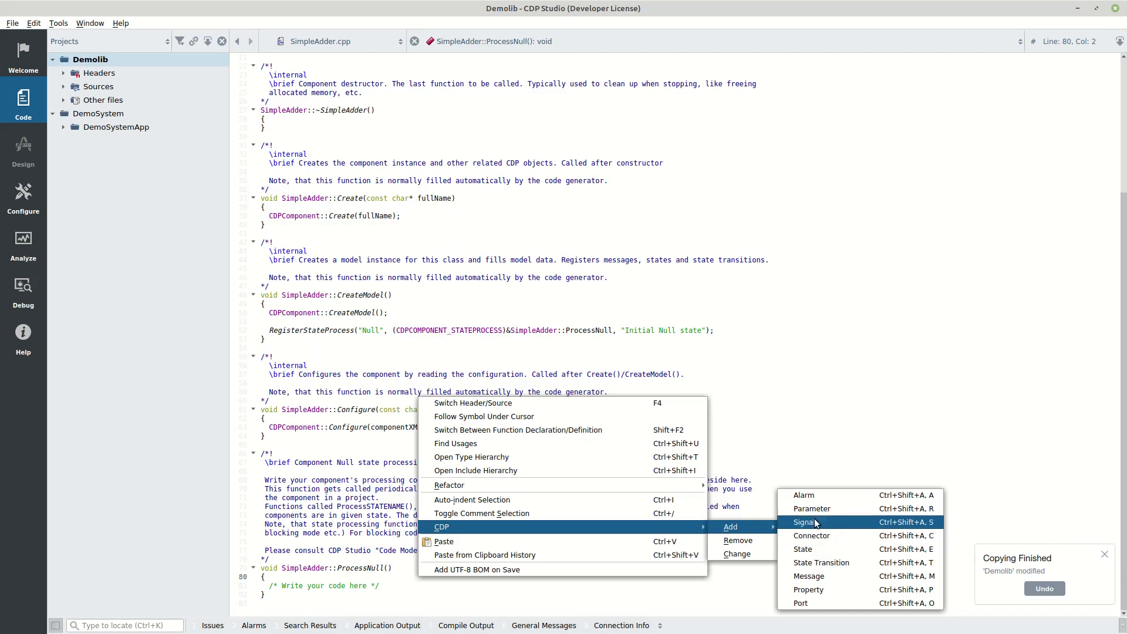
{"action": "left_click", "coordinate": [812, 521]}
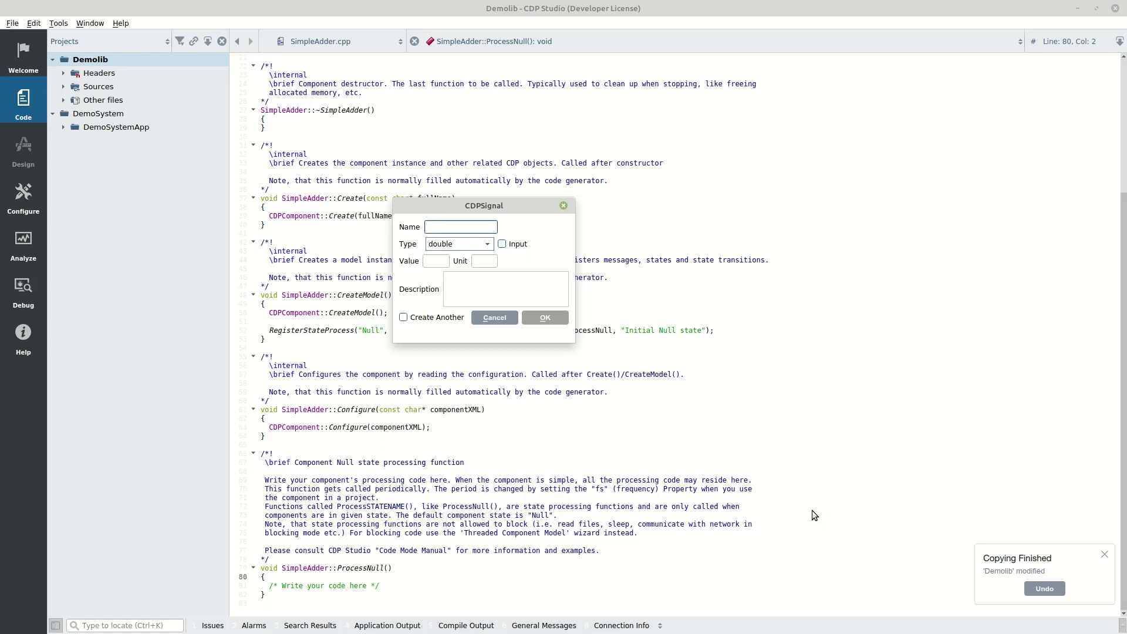
{"action": "left_click", "coordinate": [469, 244]}
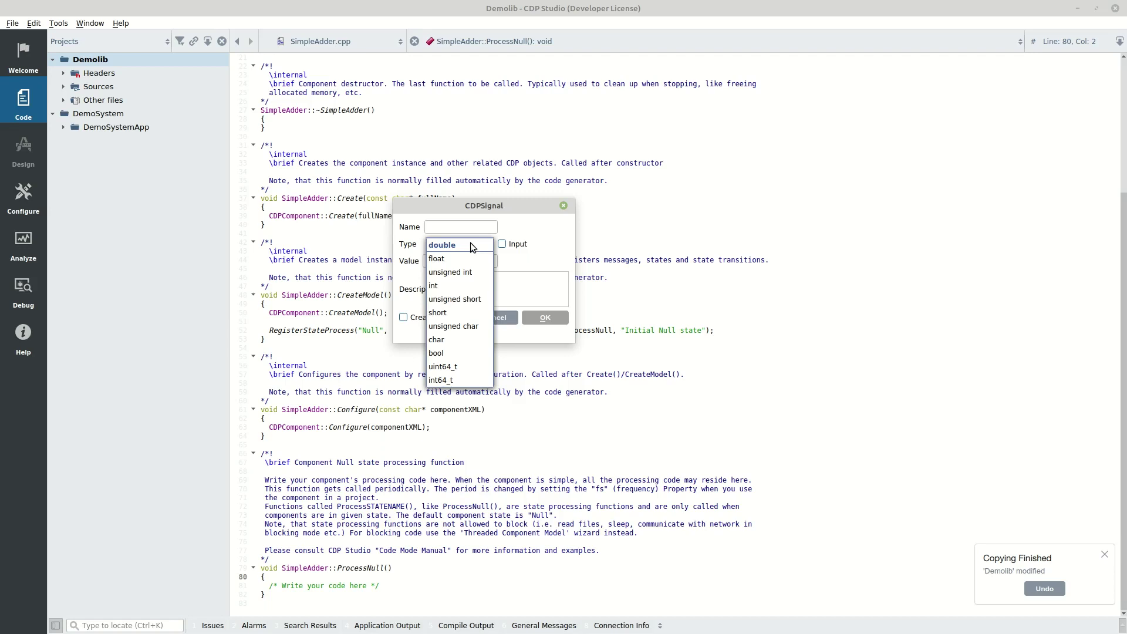
{"action": "left_click", "coordinate": [542, 251]}
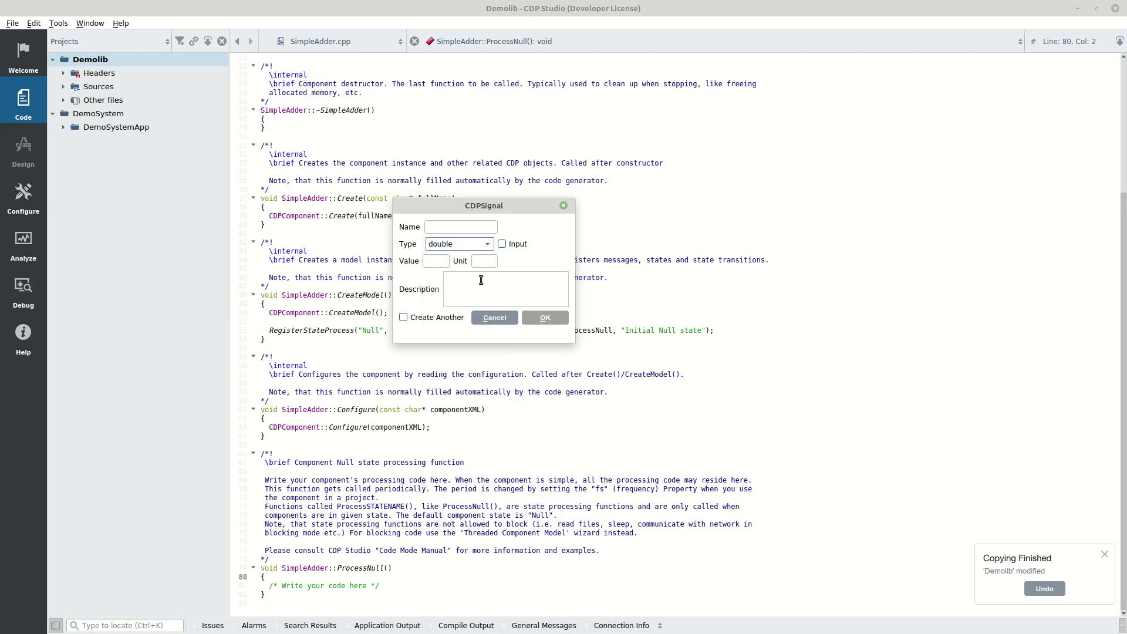
{"action": "left_click", "coordinate": [454, 227]}
{"action": "type", "text": "Out"}
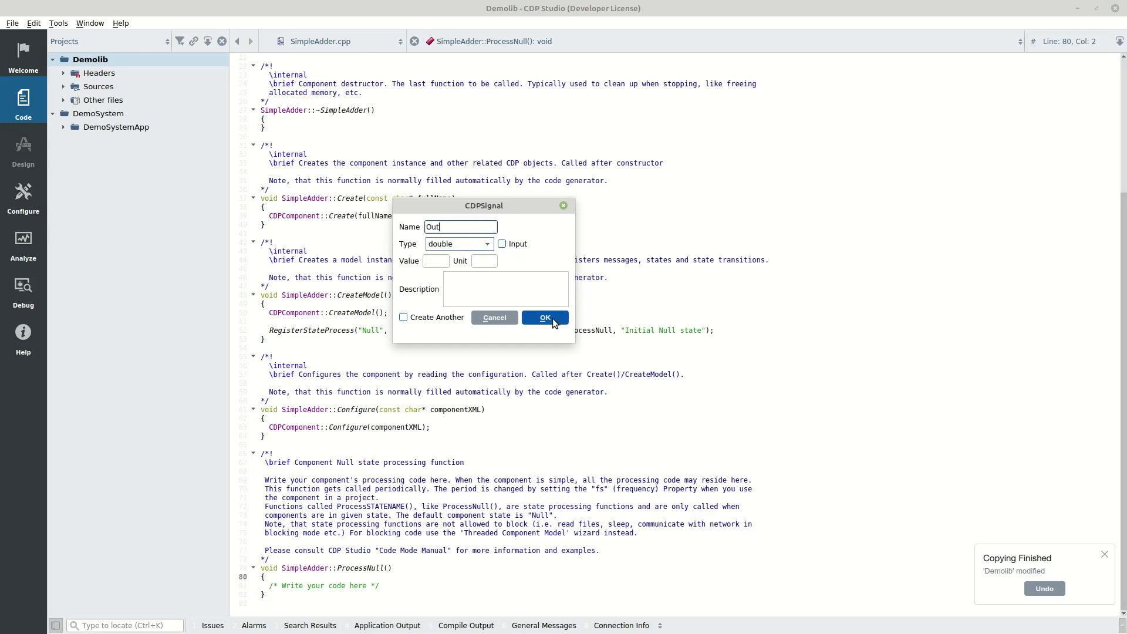
{"action": "left_click", "coordinate": [529, 282]}
{"action": "type", "text": "The output"}
{"action": "left_click", "coordinate": [545, 317]}
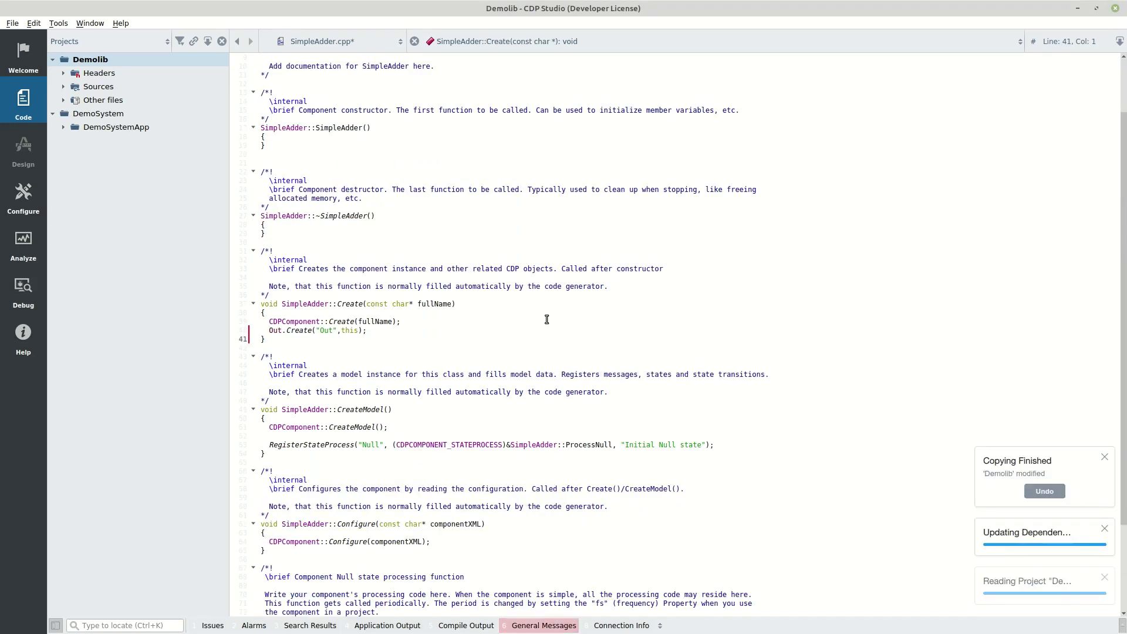
In Configure mode, add two CDPSignal<double> signals from the CDPCore resources to the SimpleAdder model.
{"action": "left_click", "coordinate": [23, 196]}
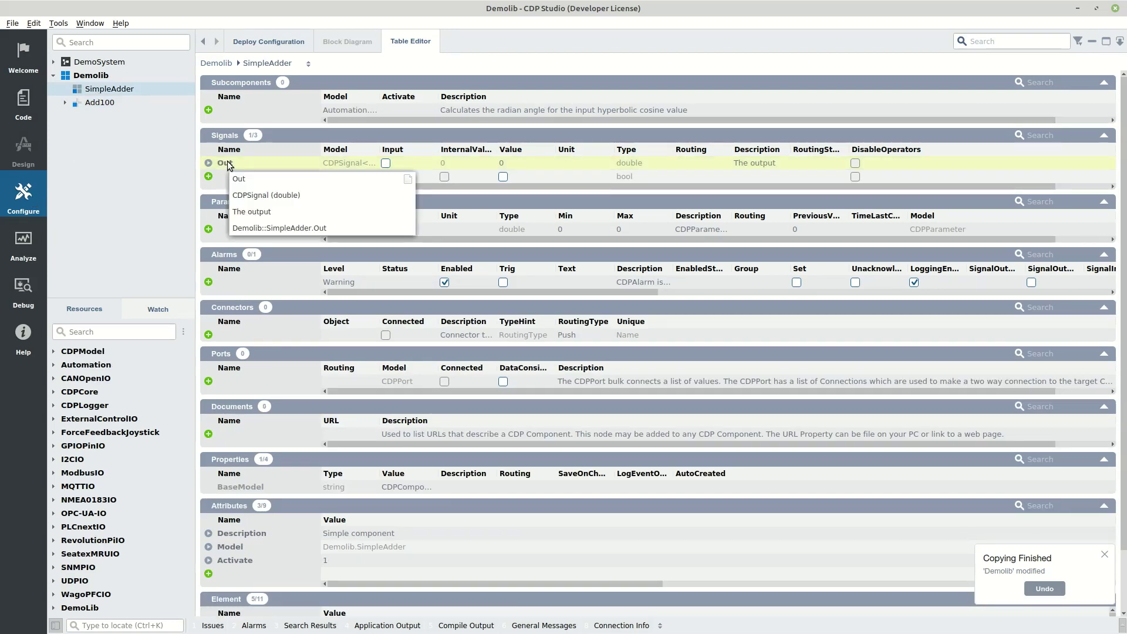
{"action": "left_click", "coordinate": [53, 391]}
{"action": "left_click", "coordinate": [65, 500]}
{"action": "scroll", "coordinate": [134, 475], "scroll_direction": "down", "scroll_amount": 2}
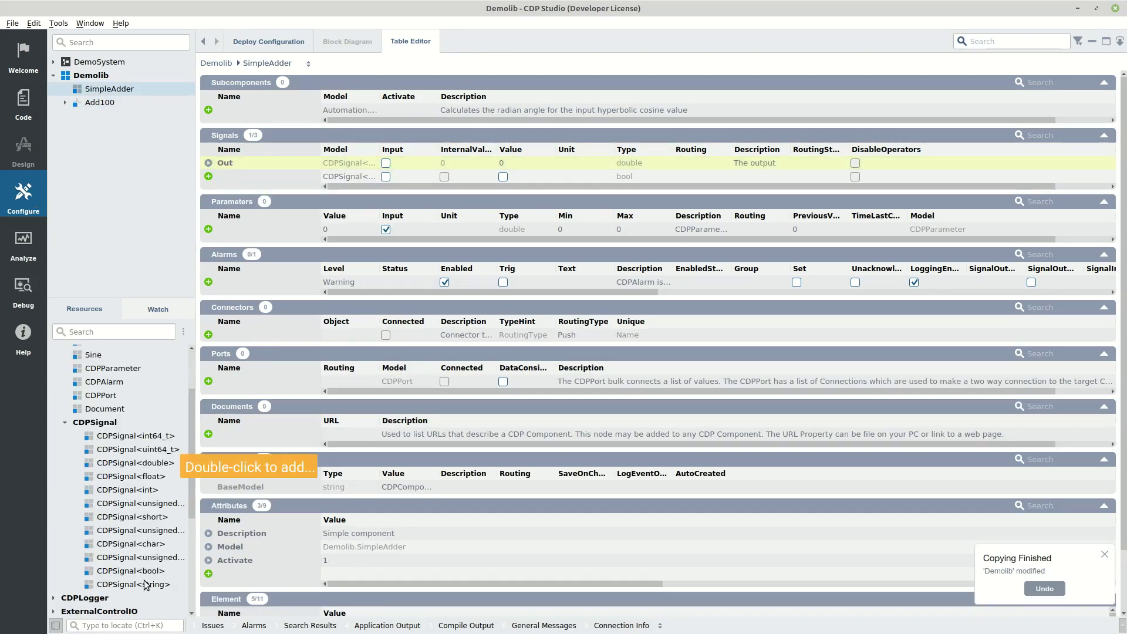
{"action": "double_click", "coordinate": [134, 463]}
{"action": "double_click", "coordinate": [134, 464]}
Rename the two new SimpleAdder signals In1 and In2 and mark both as inputs.
{"action": "double_click", "coordinate": [258, 176]}
{"action": "type", "text": "In1"}
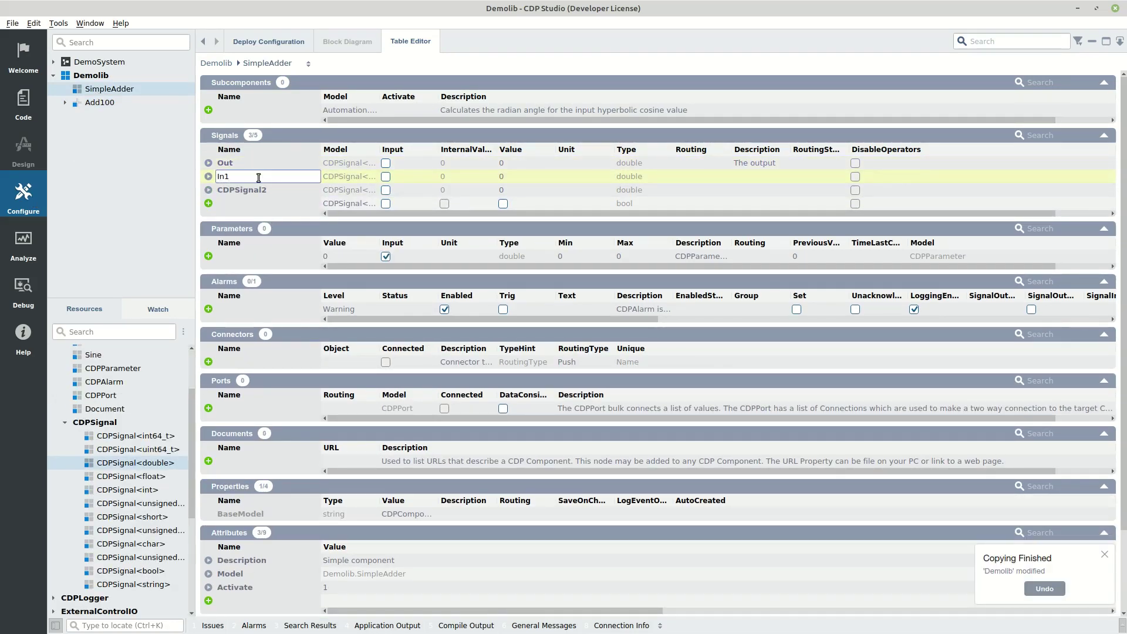
{"action": "left_click", "coordinate": [262, 191]}
{"action": "double_click", "coordinate": [262, 191]}
{"action": "type", "text": "In2"}
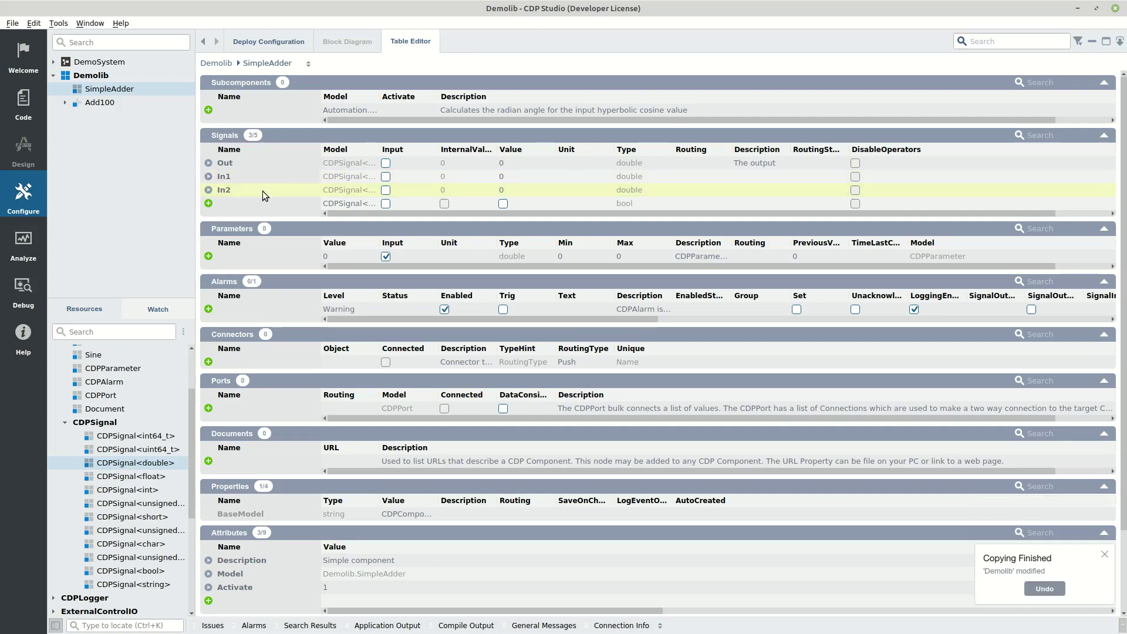
{"action": "key", "text": "Return"}
{"action": "left_click_drag", "start_coordinate": [262, 192], "coordinate": [319, 185]}
{"action": "left_click", "coordinate": [385, 177]}
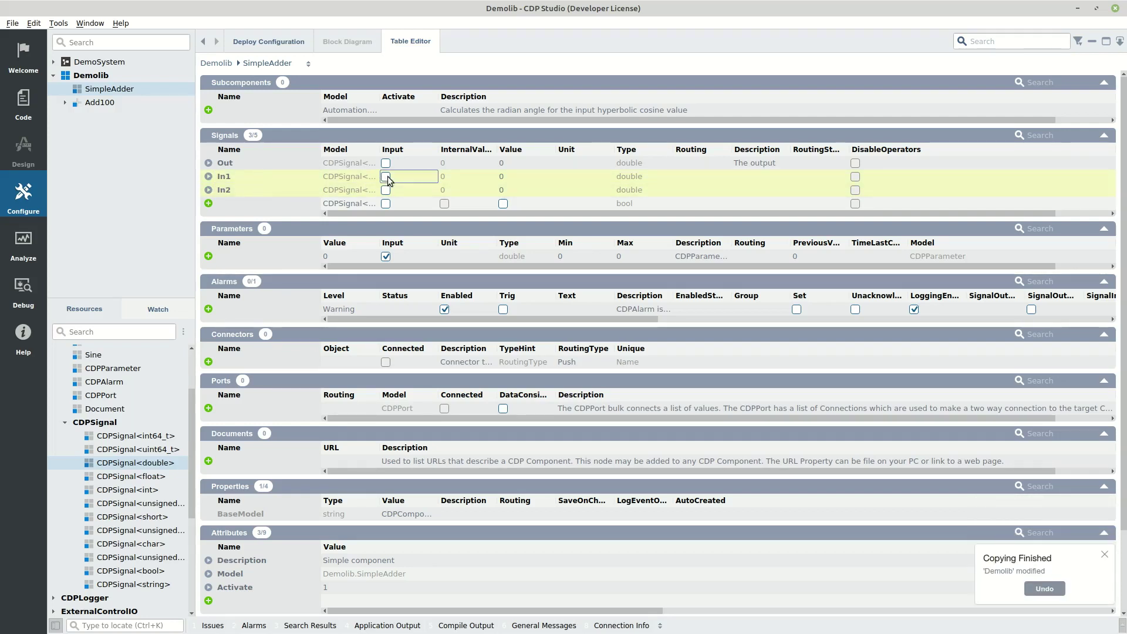
Review the signal declarations in SimpleAdder.h, the Create calls in SimpleAdder.cpp, and Demolib's template files in Code mode.
{"action": "key", "text": "ctrl+2"}
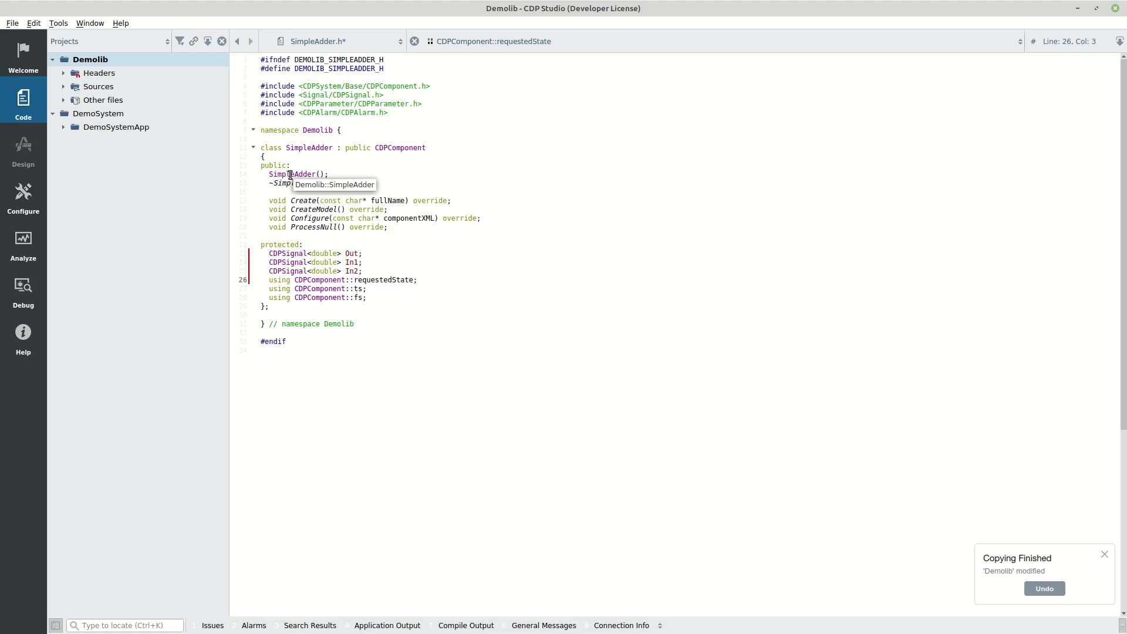
{"action": "key", "text": "F4"}
{"action": "scroll", "coordinate": [396, 224], "scroll_direction": "down", "scroll_amount": 1}
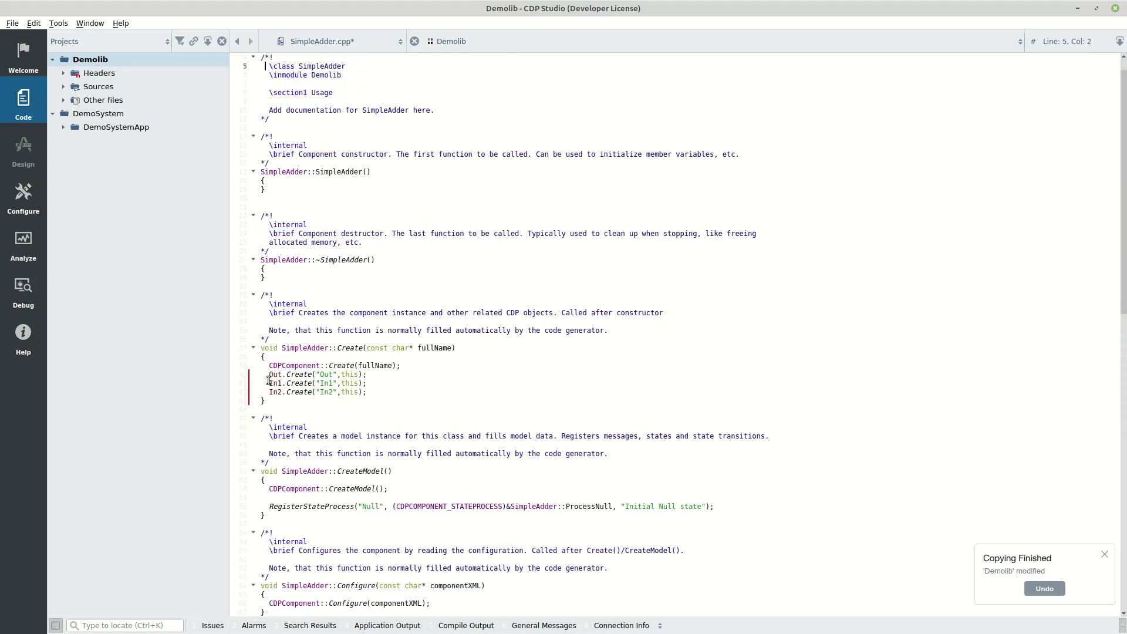
{"action": "left_click_drag", "start_coordinate": [266, 375], "coordinate": [387, 400]}
{"action": "left_click", "coordinate": [395, 397]}
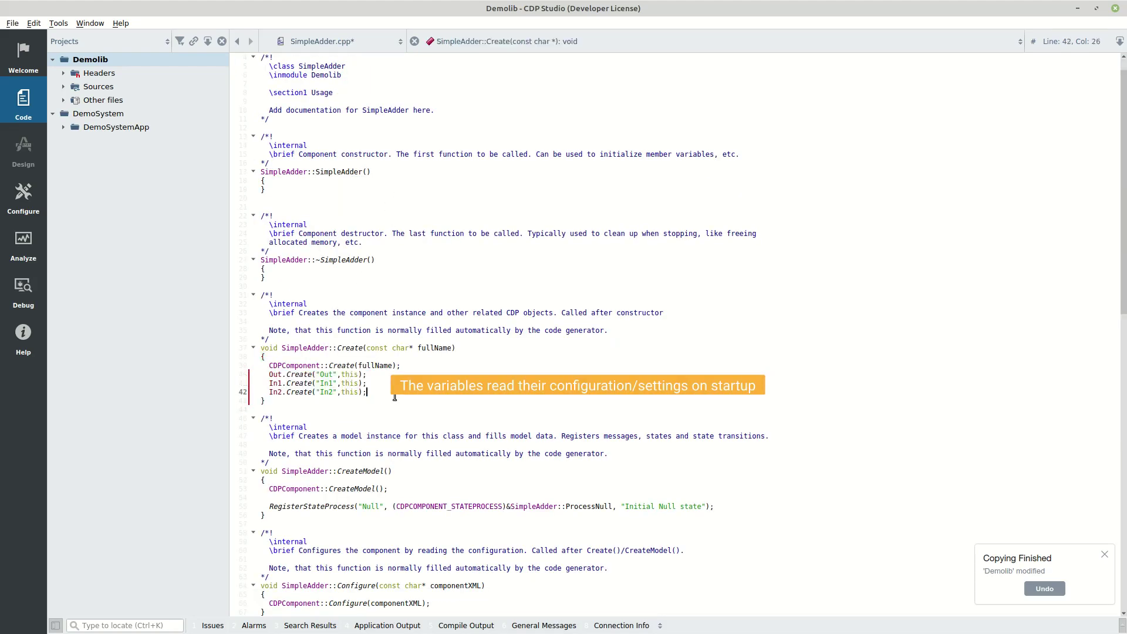
{"action": "left_click", "coordinate": [63, 99]}
{"action": "double_click", "coordinate": [119, 140]}
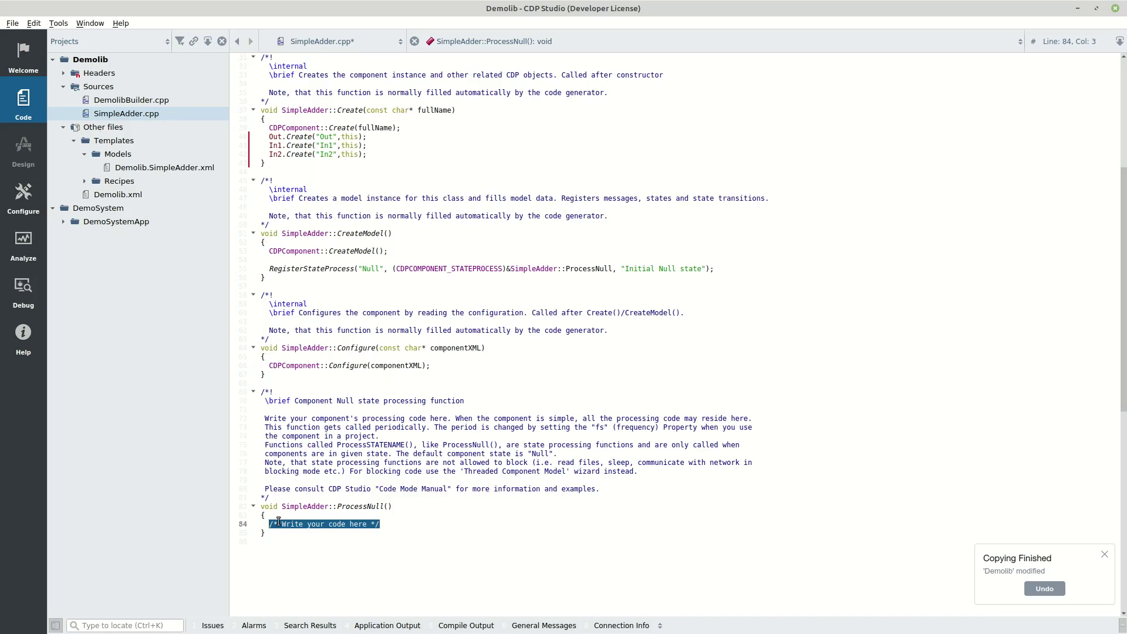
Replace the placeholder comment in SimpleAdder's ProcessNull function with "Out = In1 + In2;" and save the file.
{"action": "type", "text": "Out ="}
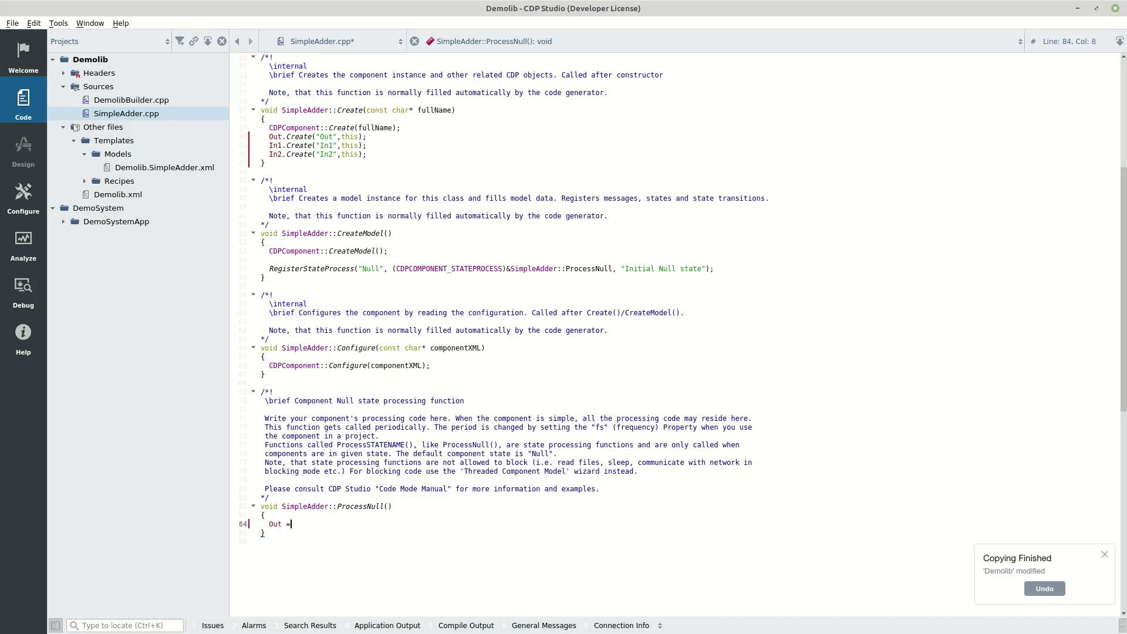
{"action": "type", "text": " In1 + in2;"}
{"action": "key", "text": "Left"}
{"action": "key", "text": "ctrl+space"}
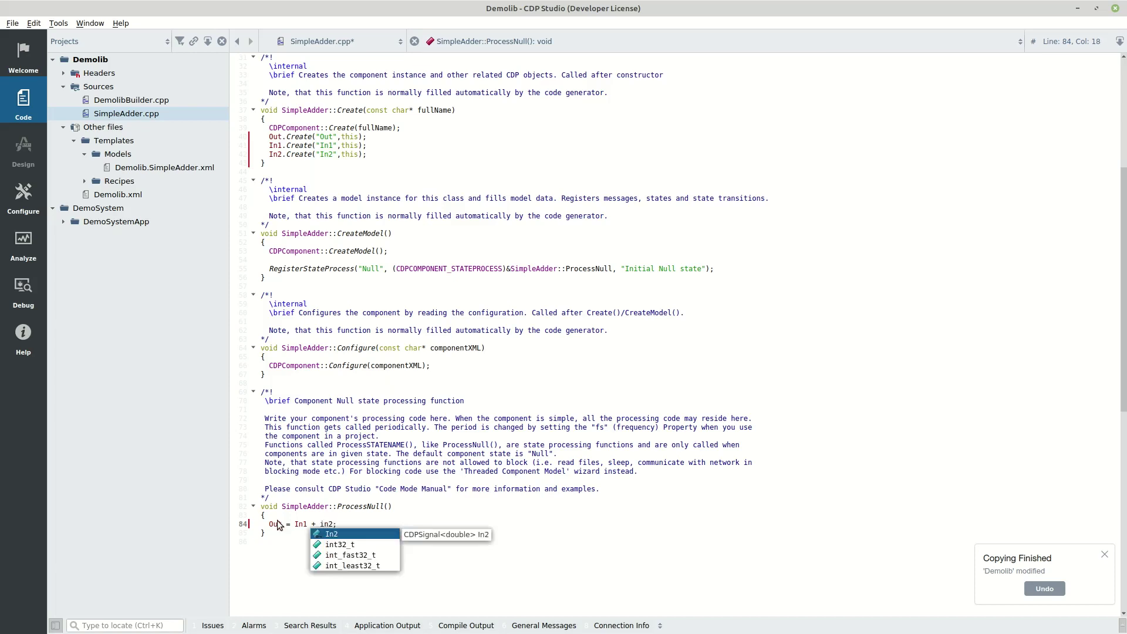
{"action": "key", "text": "Return"}
{"action": "key", "text": "ctrl+s"}
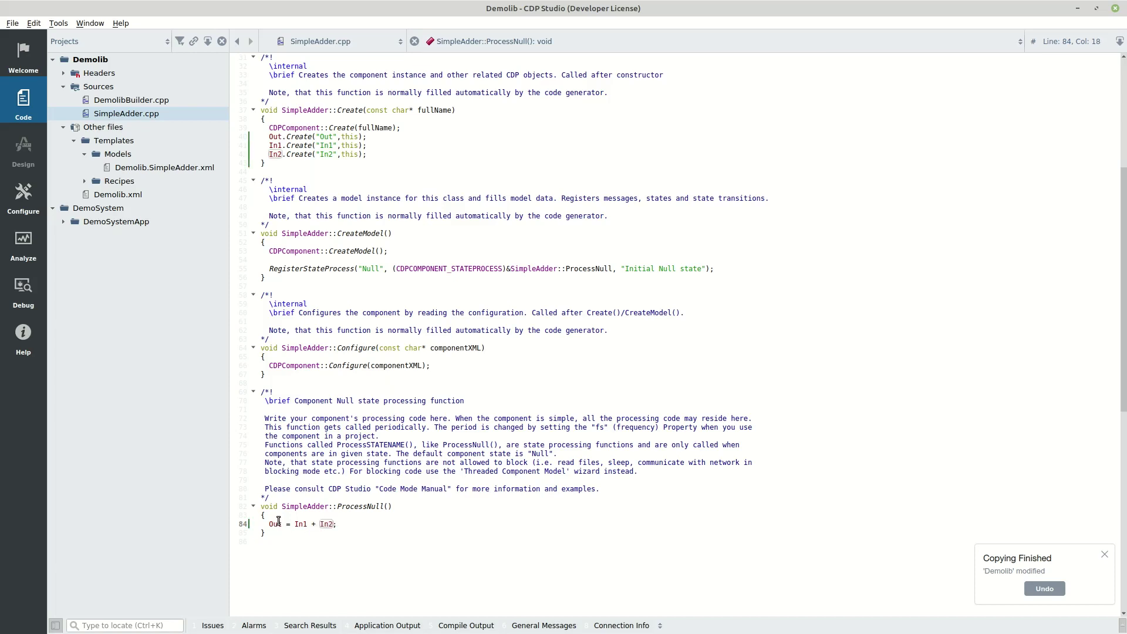
Look up the CDPSignal class documentation for the Out variable and return to the code.
{"action": "left_click", "coordinate": [273, 524]}
{"action": "key", "text": "F1"}
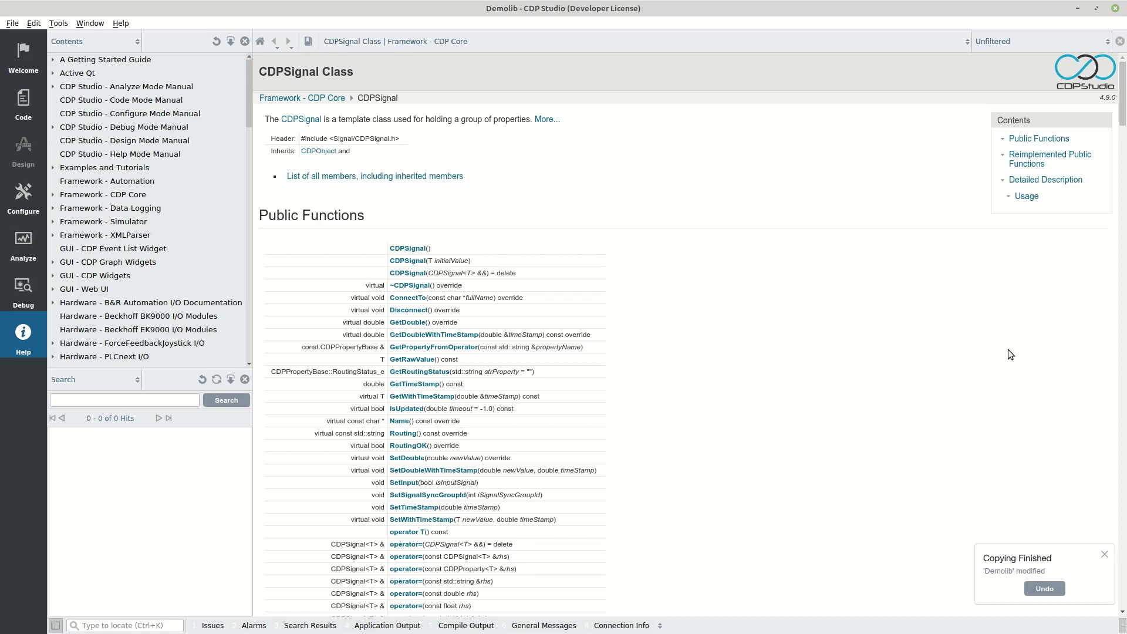
{"action": "left_click", "coordinate": [24, 99]}
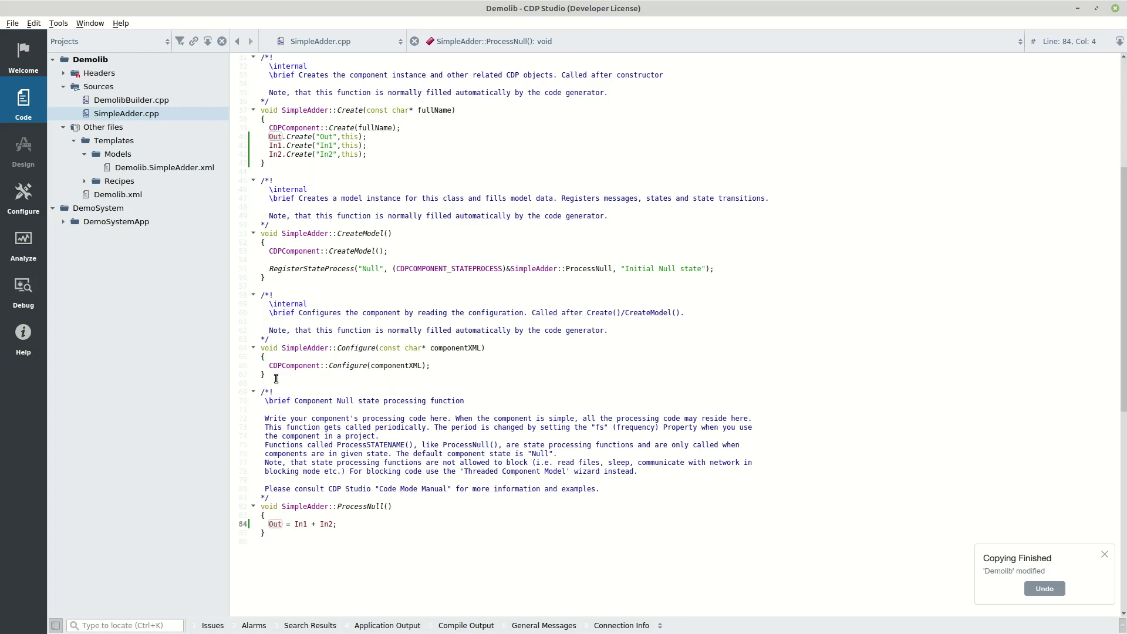
Build the Demolib library and open its deploy configuration in Configure mode.
{"action": "right_click", "coordinate": [99, 61]}
{"action": "left_click", "coordinate": [102, 69]}
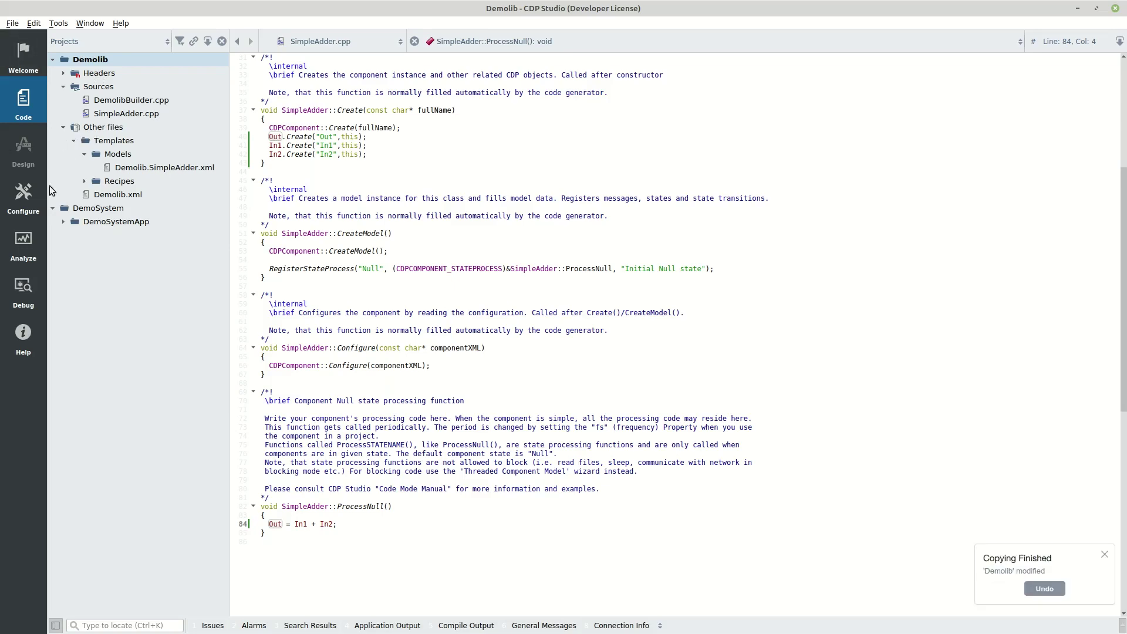
{"action": "left_click", "coordinate": [28, 199]}
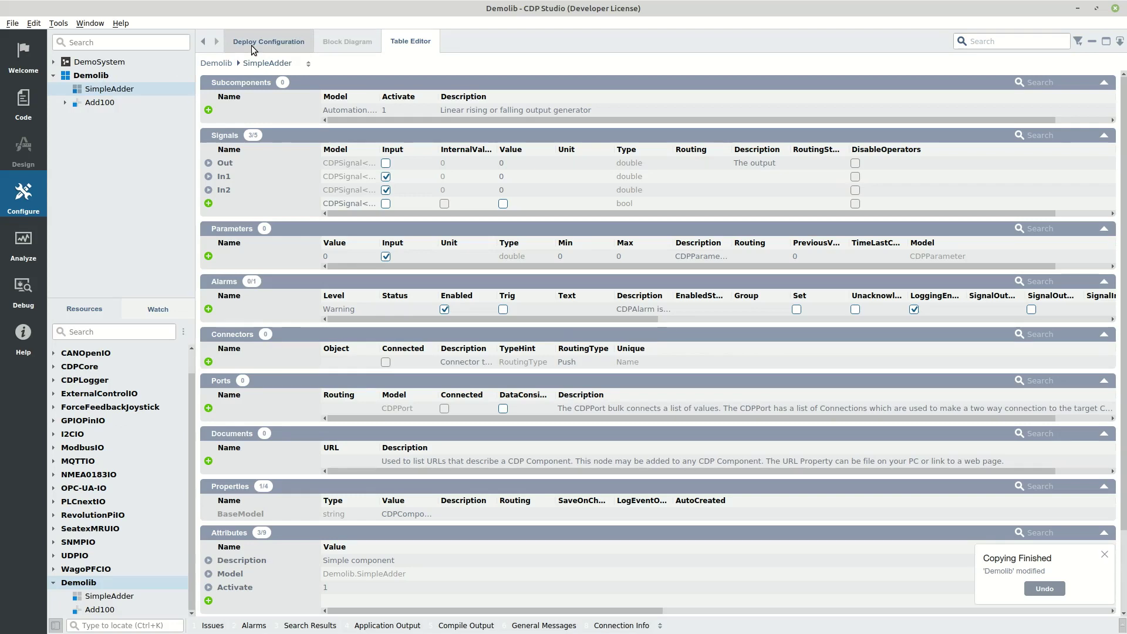
{"action": "left_click", "coordinate": [251, 44]}
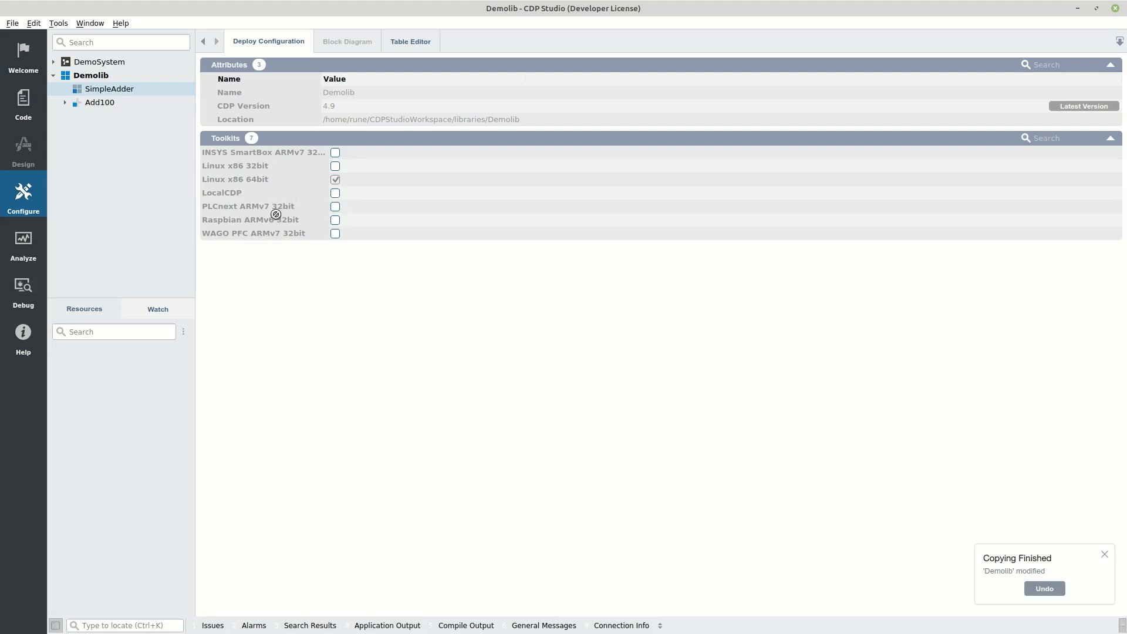
Add the SimpleAdder component from the Demolib library to DemoSystemApp in DemoSystem.
{"action": "left_click", "coordinate": [113, 62]}
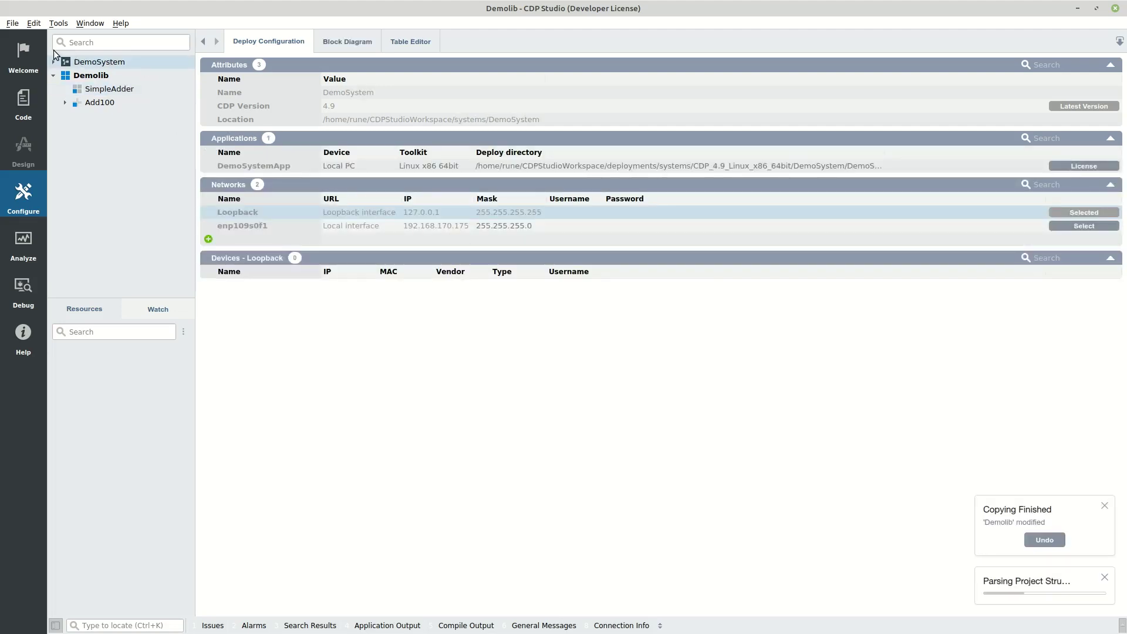
{"action": "left_click", "coordinate": [52, 62]}
{"action": "left_click", "coordinate": [55, 76]}
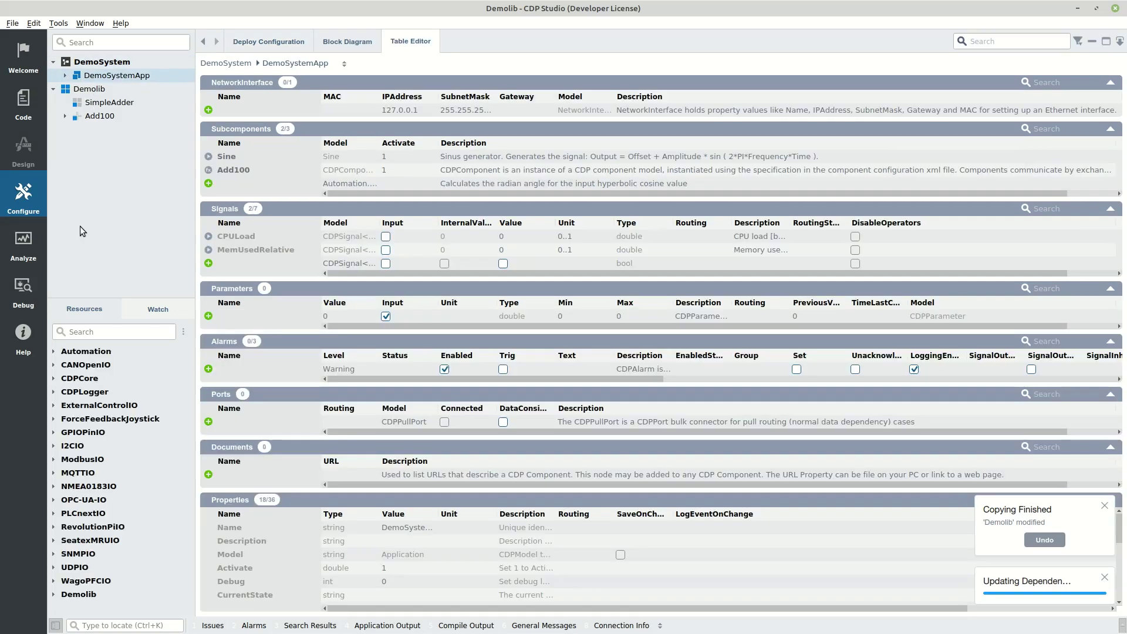
{"action": "double_click", "coordinate": [69, 596]}
{"action": "right_click", "coordinate": [111, 596]}
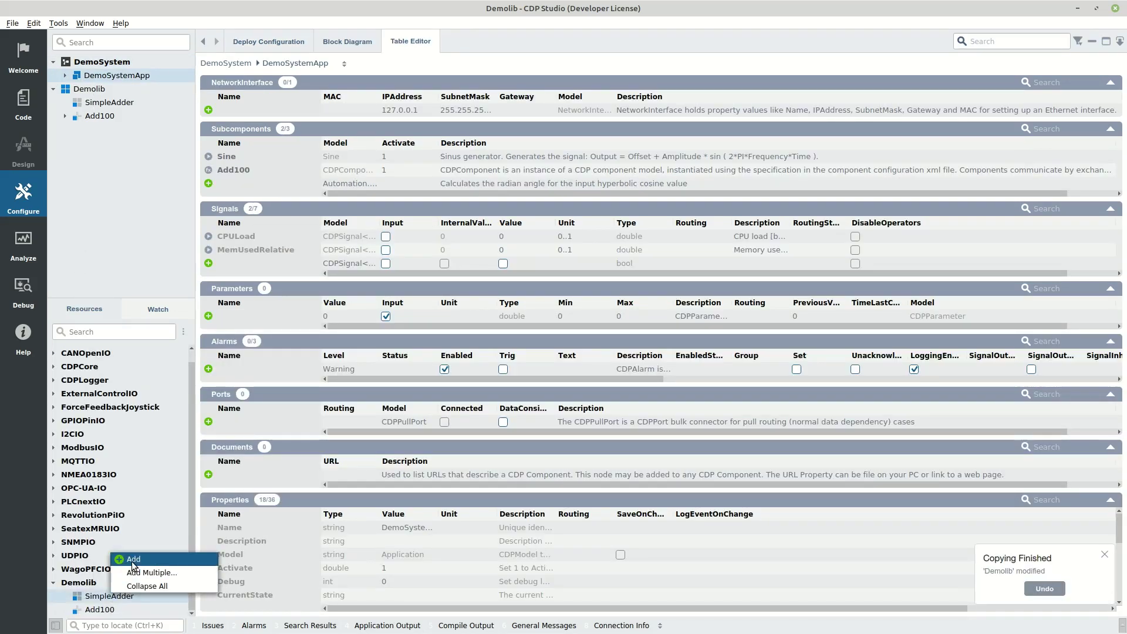
{"action": "left_click", "coordinate": [133, 559]}
Connect Sine's Output to SimpleAdder's In1 in the DemoSystemApp block diagram and set SimpleAdder's In2 to 100.
{"action": "left_click", "coordinate": [347, 41]}
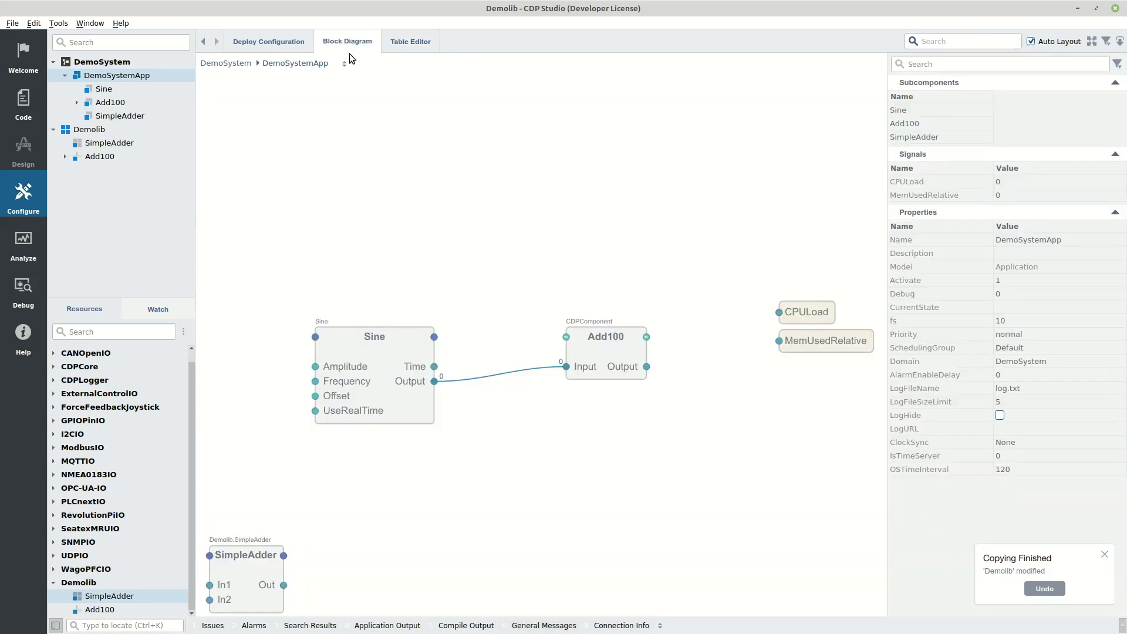
{"action": "left_click_drag", "start_coordinate": [238, 571], "coordinate": [509, 461]}
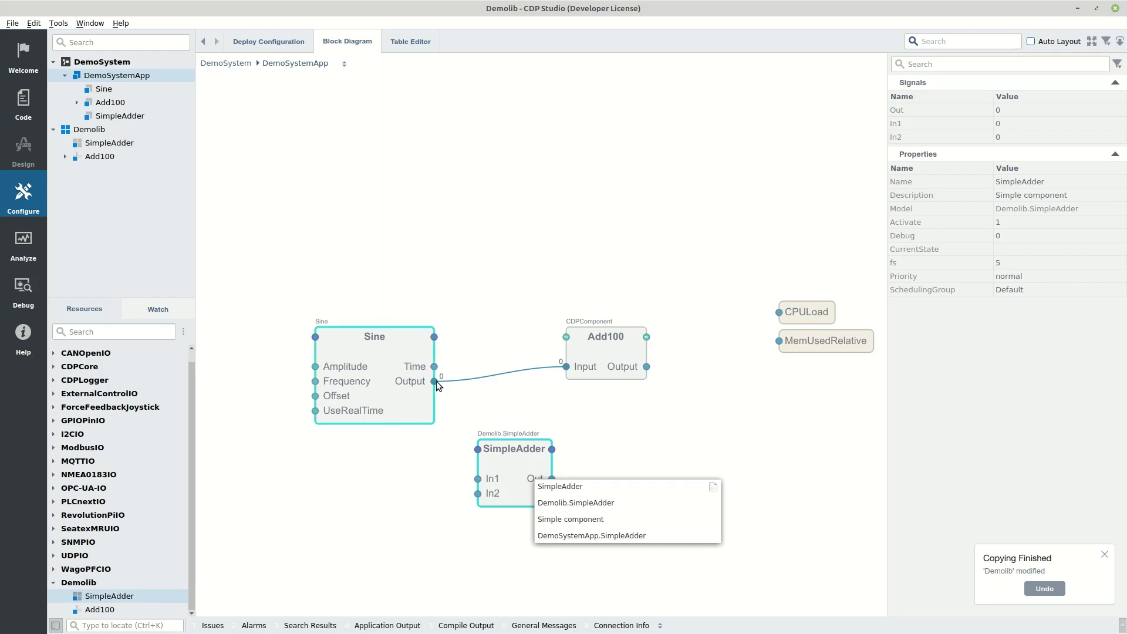
{"action": "left_click_drag", "start_coordinate": [434, 382], "coordinate": [604, 468]}
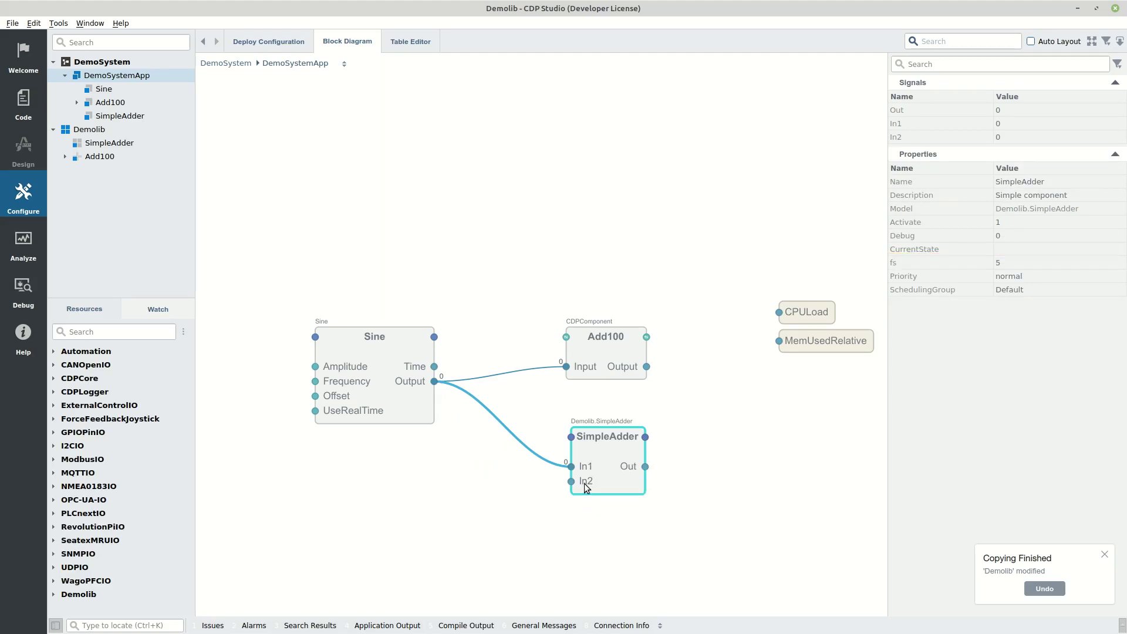
{"action": "double_click", "coordinate": [1006, 139]}
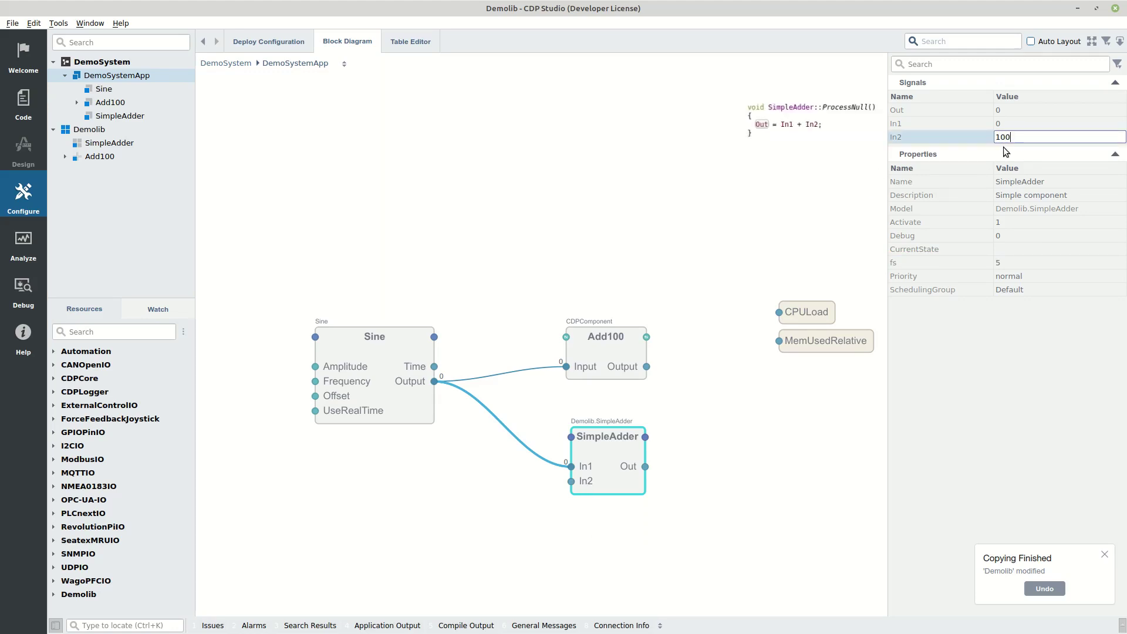
{"action": "key", "text": "Return"}
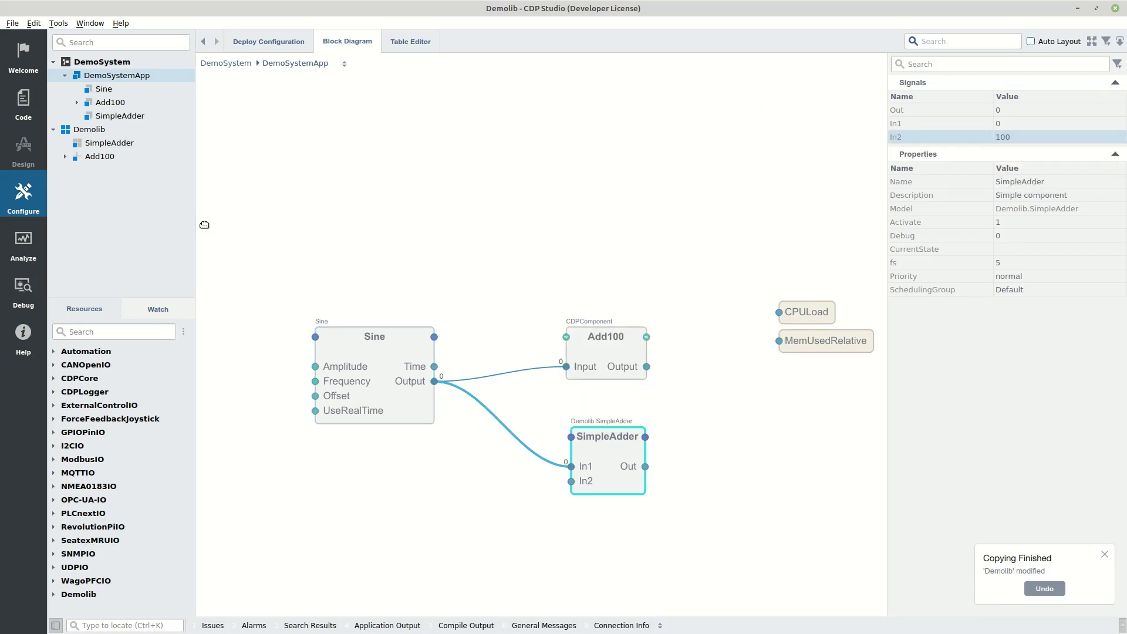
Run and connect DemoSystem, check SimpleAdder's live signal values, and return to the DemoSystemApp block diagram.
{"action": "right_click", "coordinate": [112, 60]}
{"action": "left_click", "coordinate": [120, 69]}
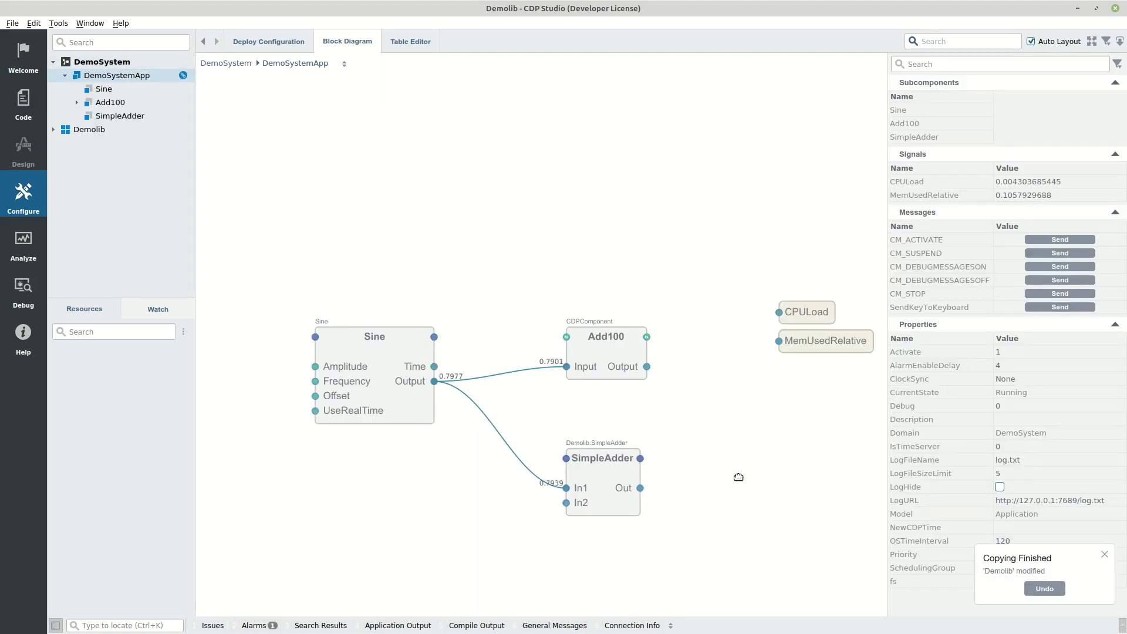
{"action": "double_click", "coordinate": [640, 487]}
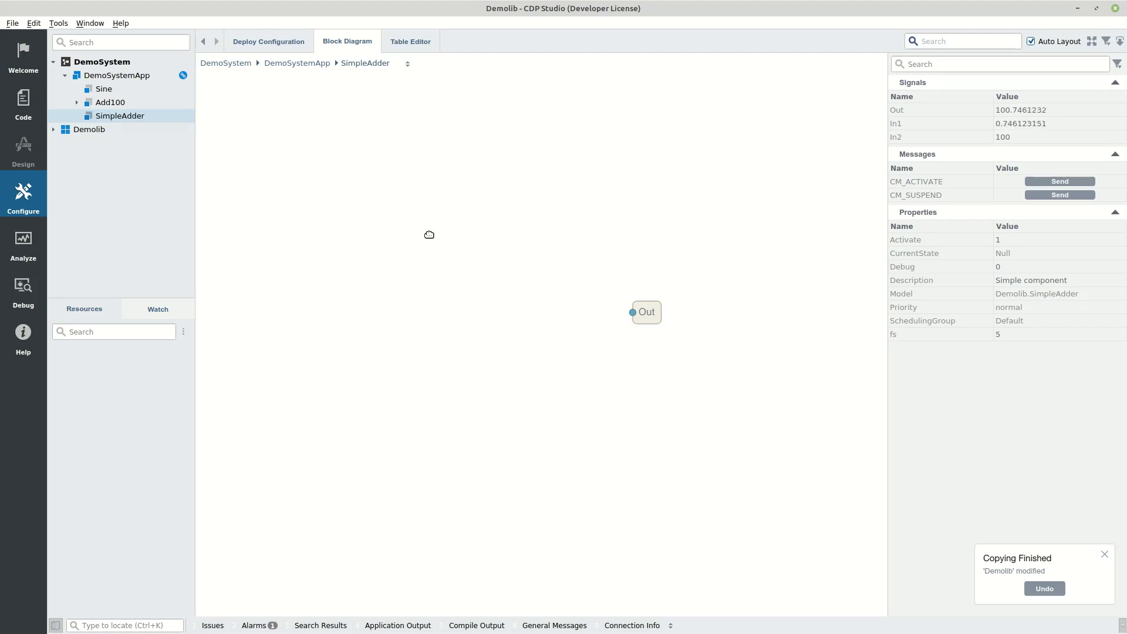
{"action": "double_click", "coordinate": [429, 234]}
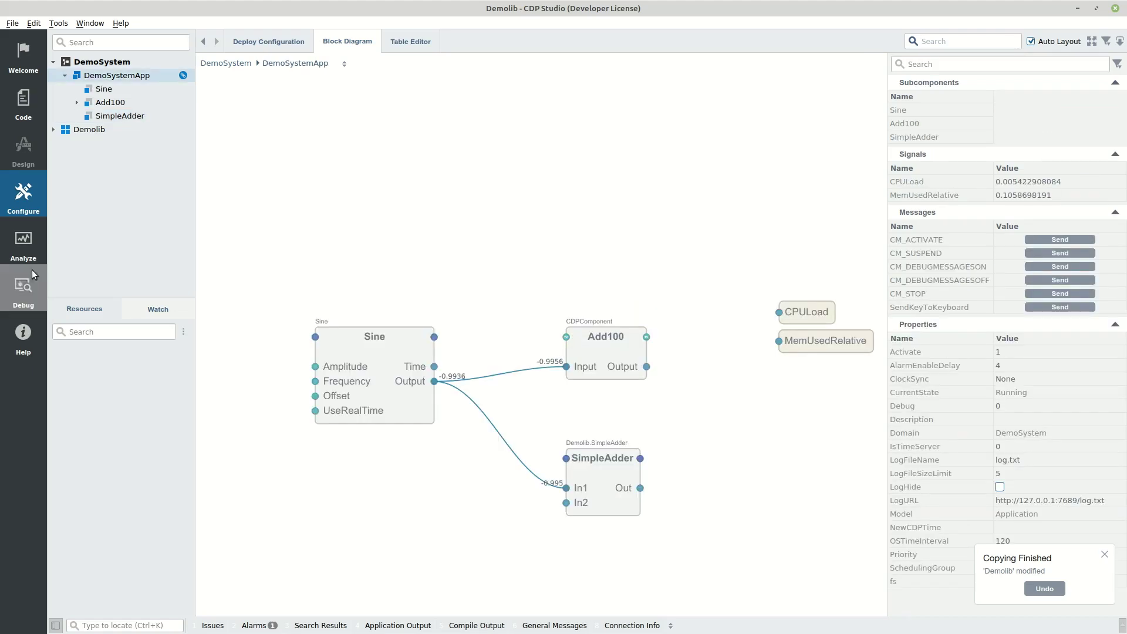
Plot SimpleAdder's Out signal in Analyze mode and autoscale the plot.
{"action": "left_click", "coordinate": [34, 245]}
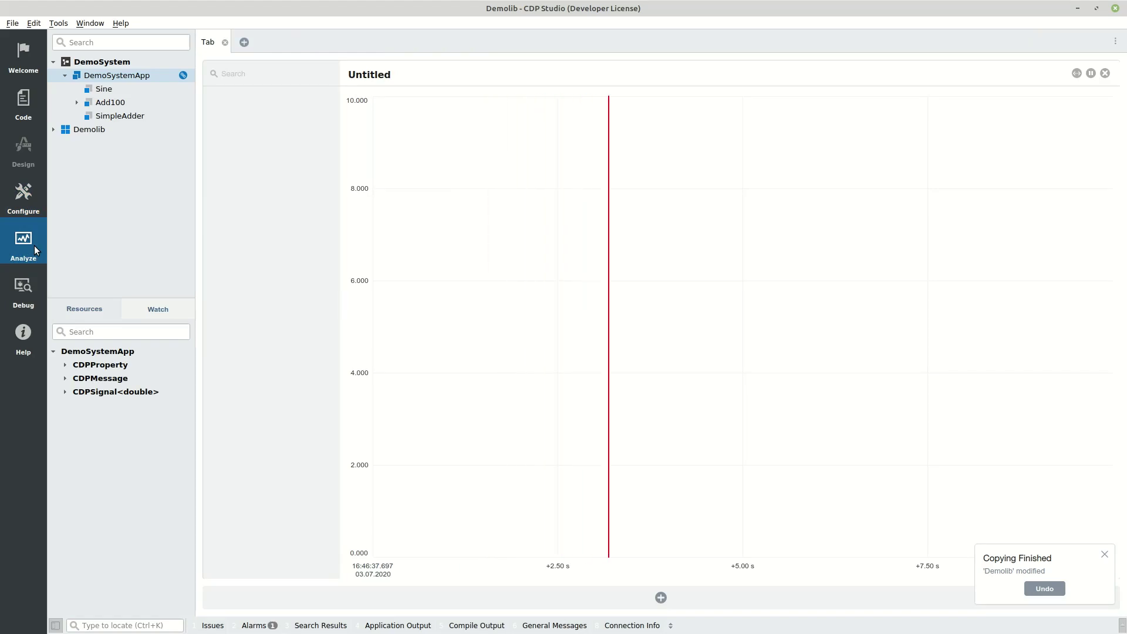
{"action": "left_click", "coordinate": [65, 392]}
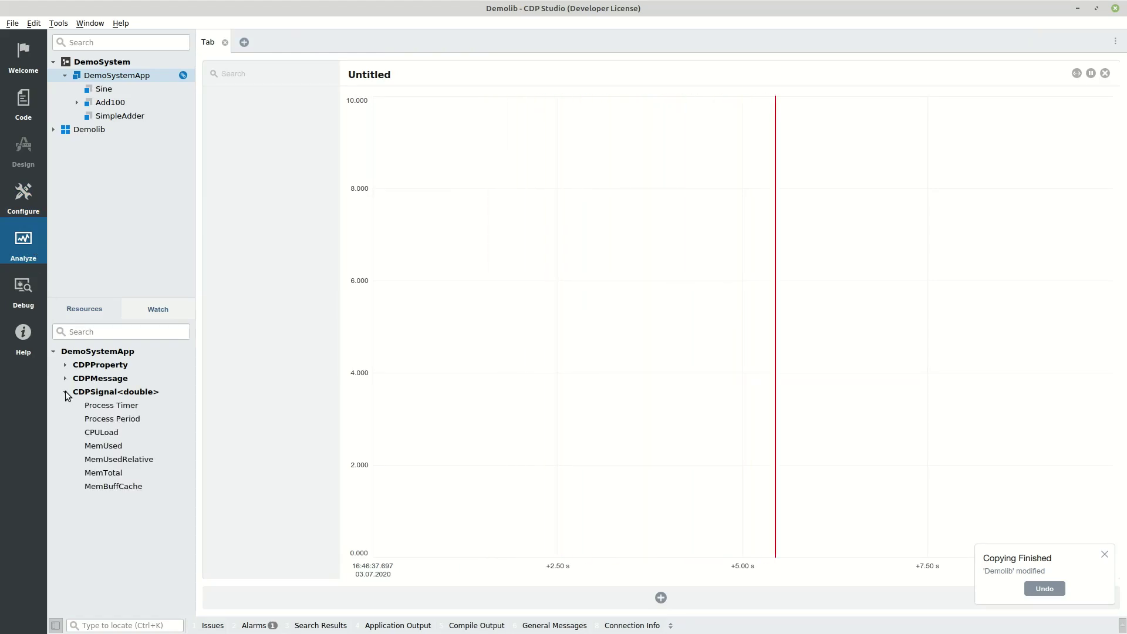
{"action": "left_click", "coordinate": [103, 115]}
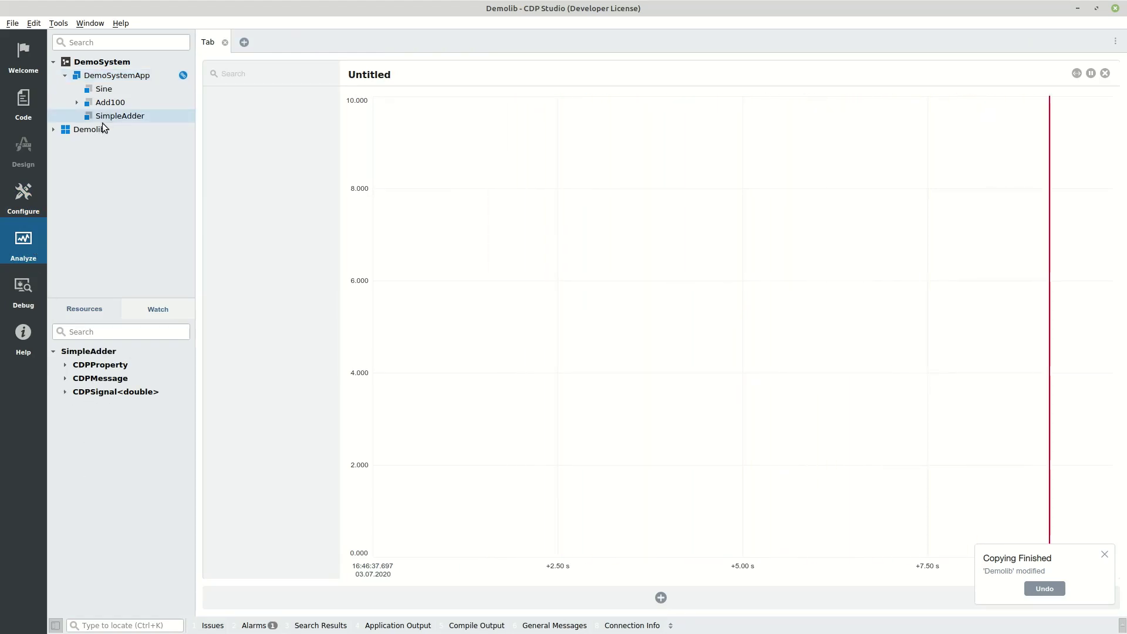
{"action": "left_click", "coordinate": [65, 392]}
{"action": "left_click_drag", "start_coordinate": [91, 432], "coordinate": [297, 141]}
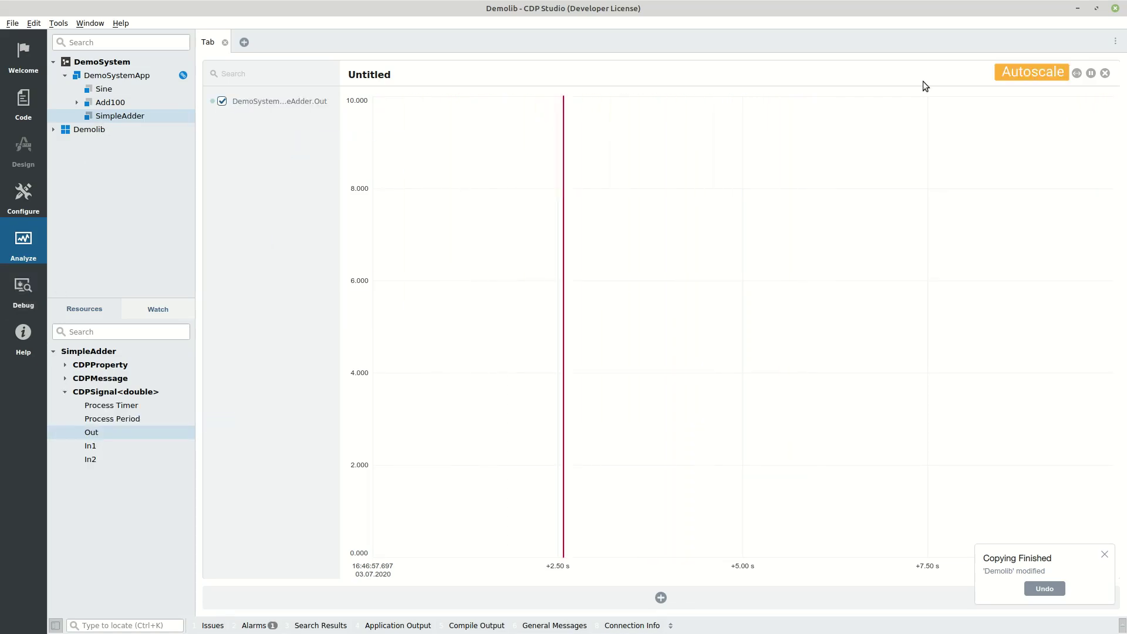
{"action": "left_click", "coordinate": [1075, 73]}
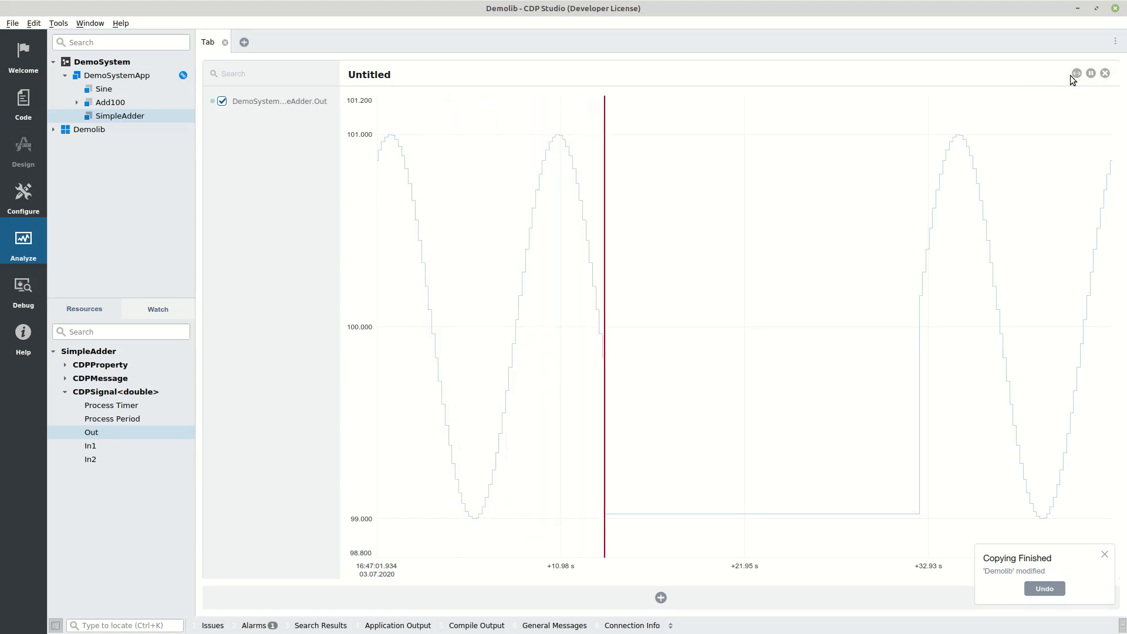
Add SimpleAdder's fs property to the watch list in Configure mode and show that list.
{"action": "left_click", "coordinate": [36, 199]}
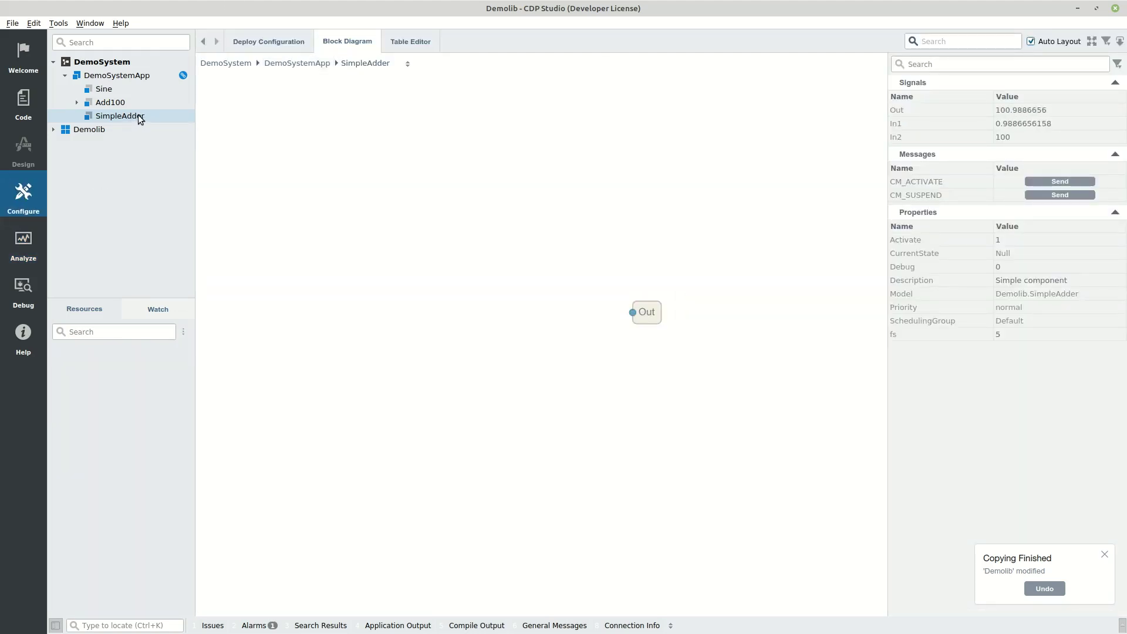
{"action": "right_click", "coordinate": [914, 333]}
{"action": "mouse_move", "coordinate": [957, 434]}
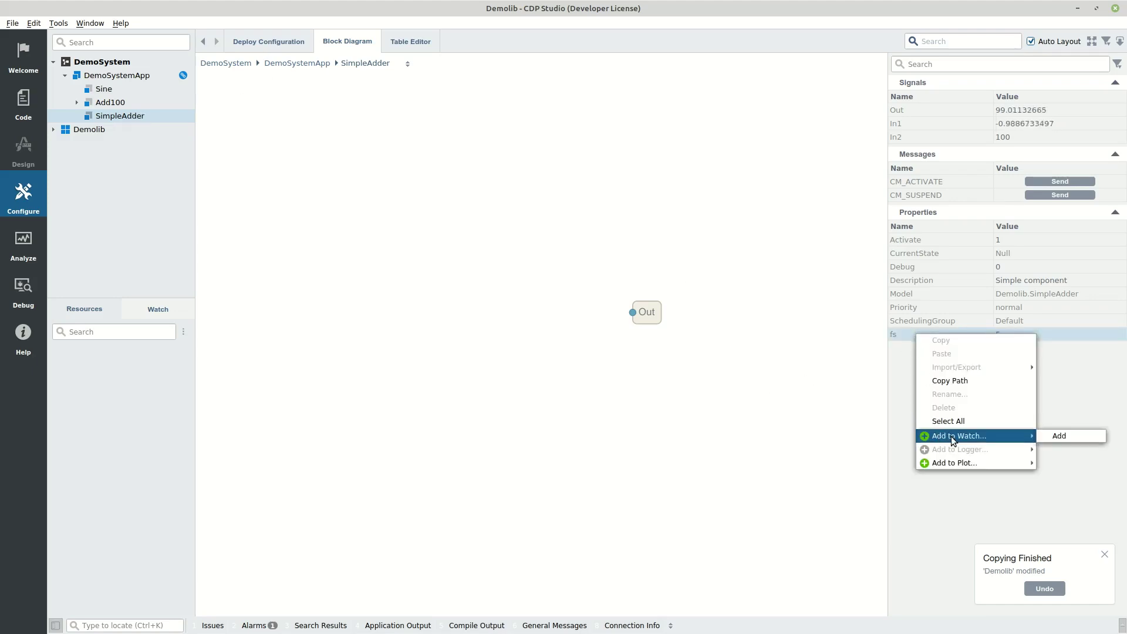
{"action": "left_click", "coordinate": [1051, 438]}
{"action": "left_click", "coordinate": [178, 309]}
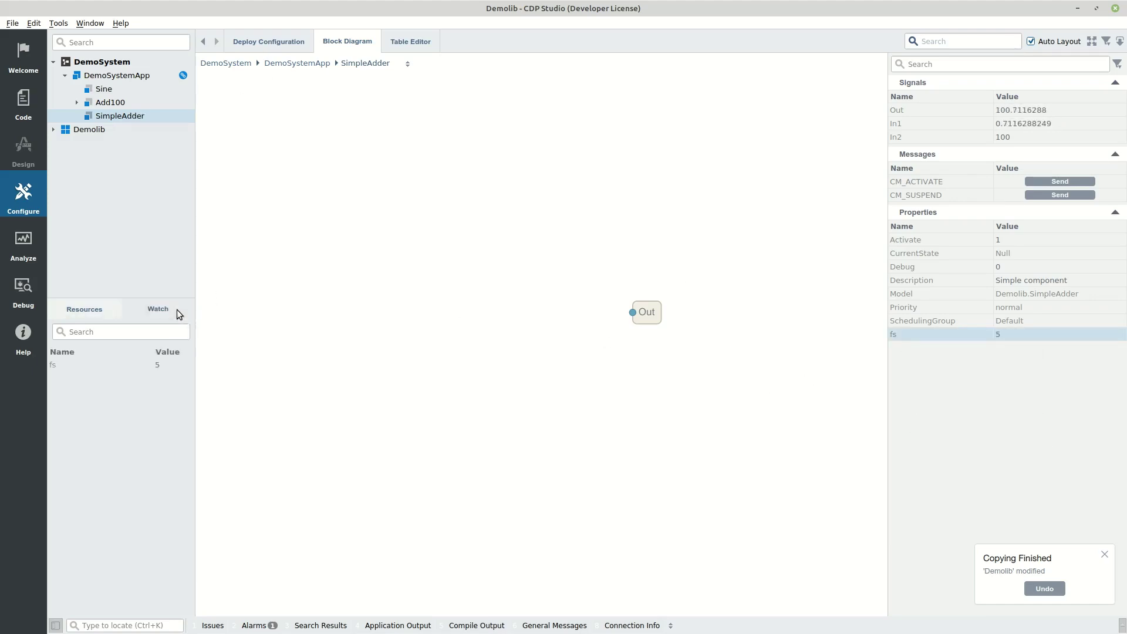
Set SimpleAdder's watched fs to 10 and then to 100 while viewing the Out plot in Analyze mode.
{"action": "left_click", "coordinate": [27, 250]}
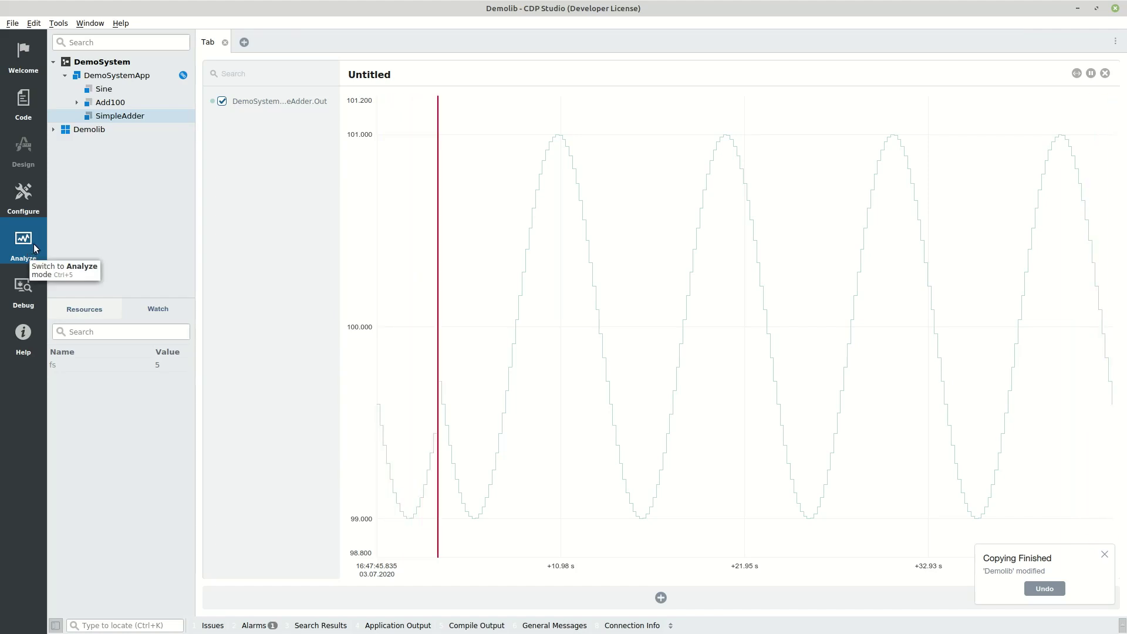
{"action": "double_click", "coordinate": [164, 363]}
{"action": "type", "text": "10"}
{"action": "key", "text": "Return"}
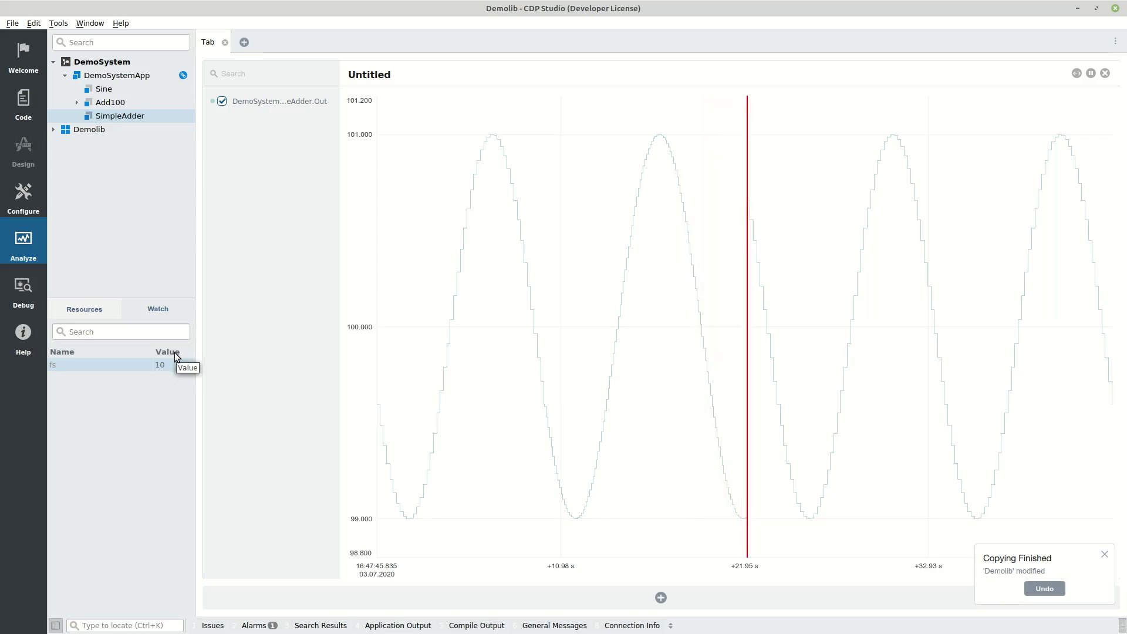
{"action": "double_click", "coordinate": [174, 366]}
{"action": "type", "text": "100"}
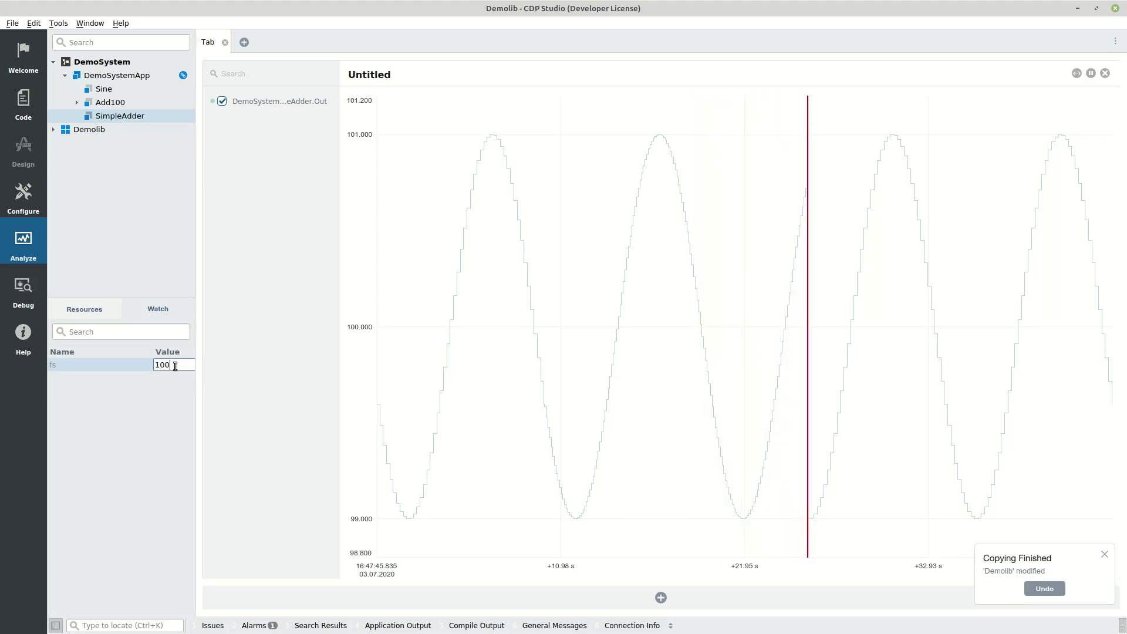
{"action": "key", "text": "Return"}
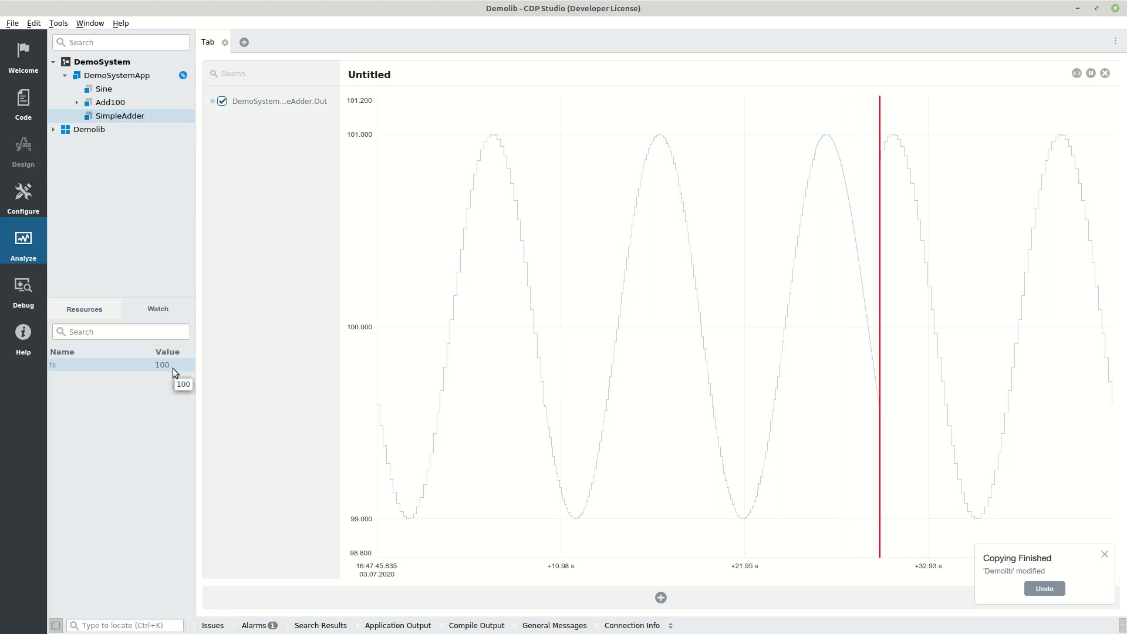
Stop the running DemoSystem and dismiss the Copying Finished notification.
{"action": "right_click", "coordinate": [82, 75]}
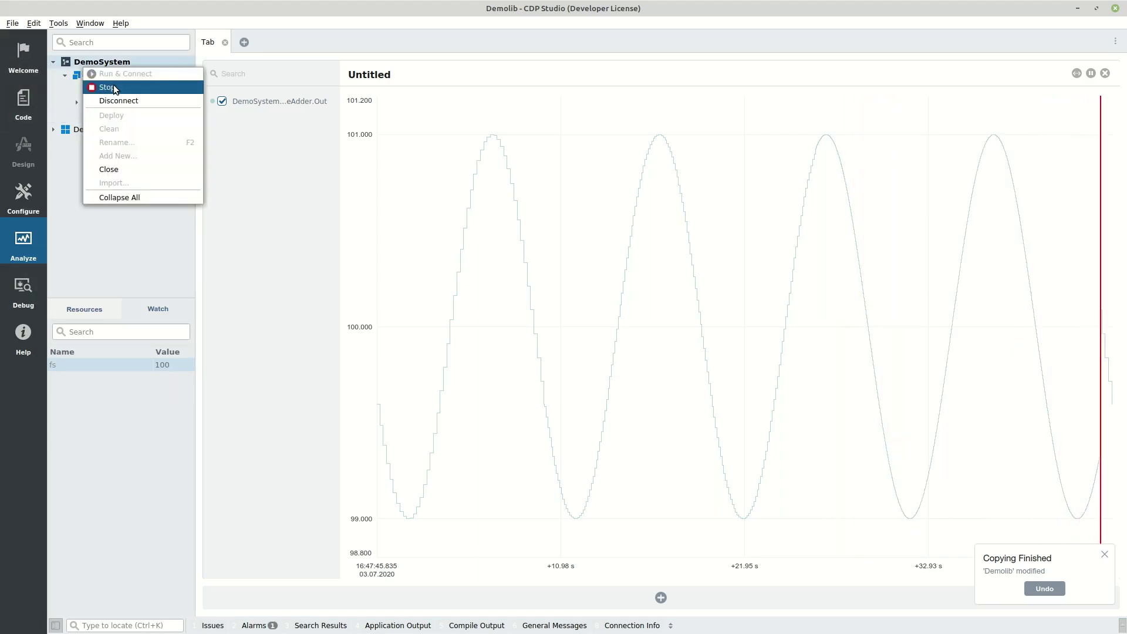
{"action": "left_click", "coordinate": [100, 87]}
{"action": "left_click", "coordinate": [1104, 555]}
Set a breakpoint on the "Out = In1 + In2;" line of SimpleAdder.cpp and start debugging DemoSystemApp.
{"action": "left_click", "coordinate": [35, 111]}
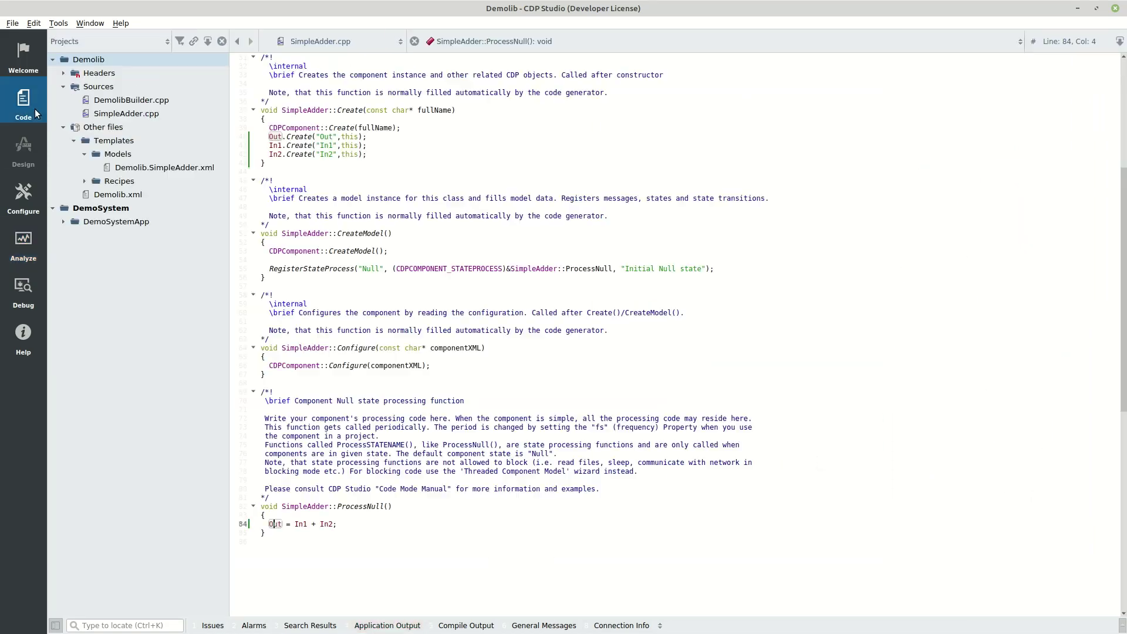
{"action": "left_click", "coordinate": [234, 524]}
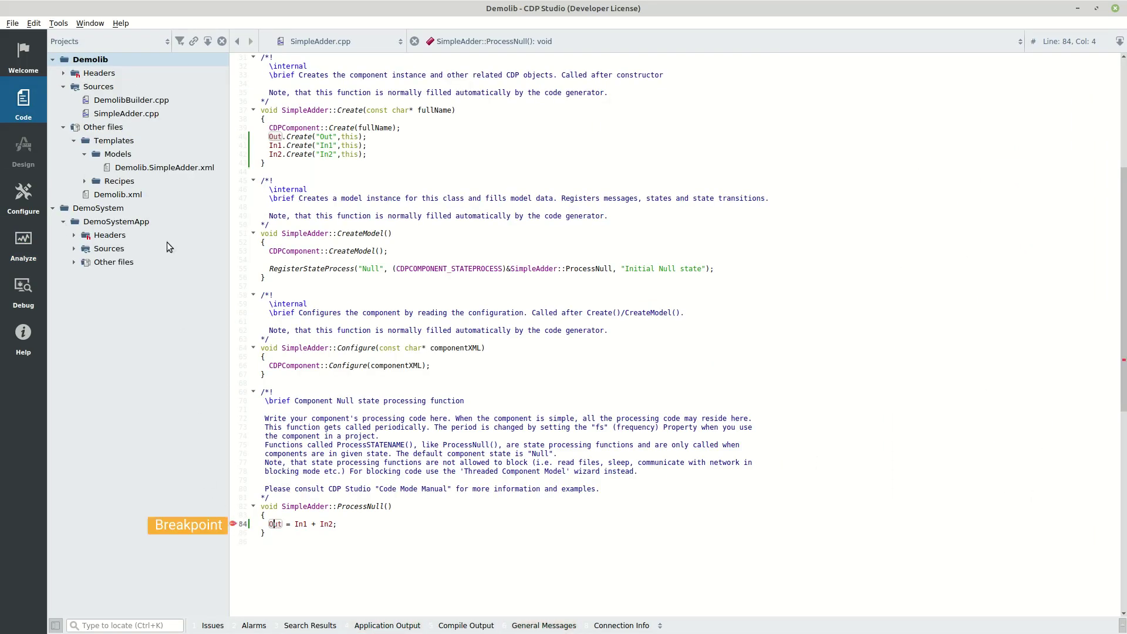
{"action": "right_click", "coordinate": [144, 221]}
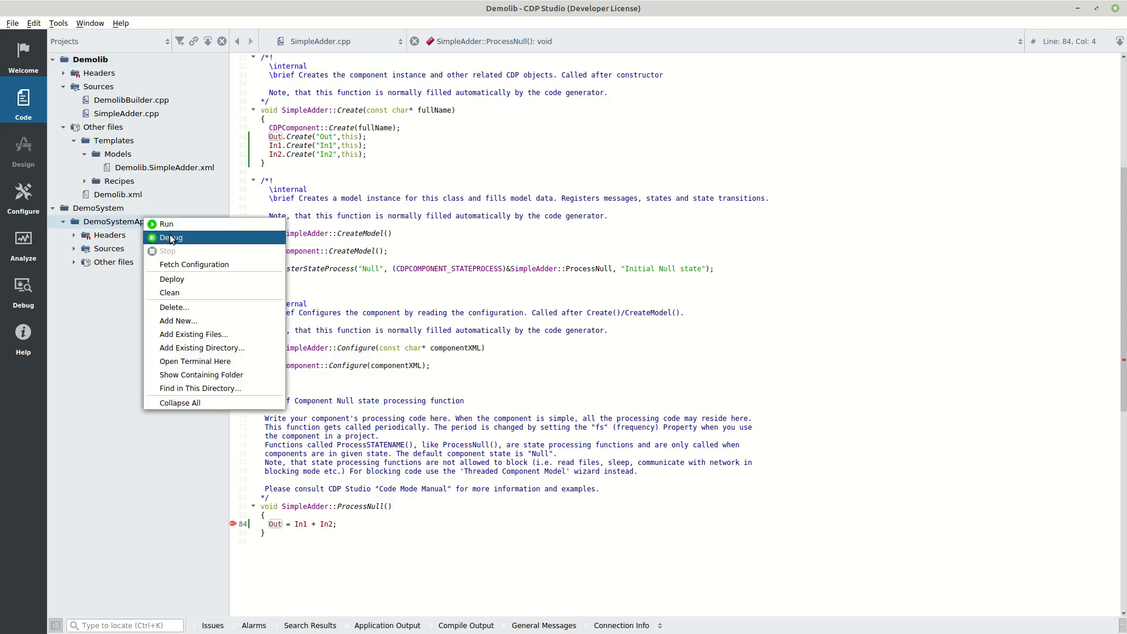
{"action": "left_click", "coordinate": [170, 237]}
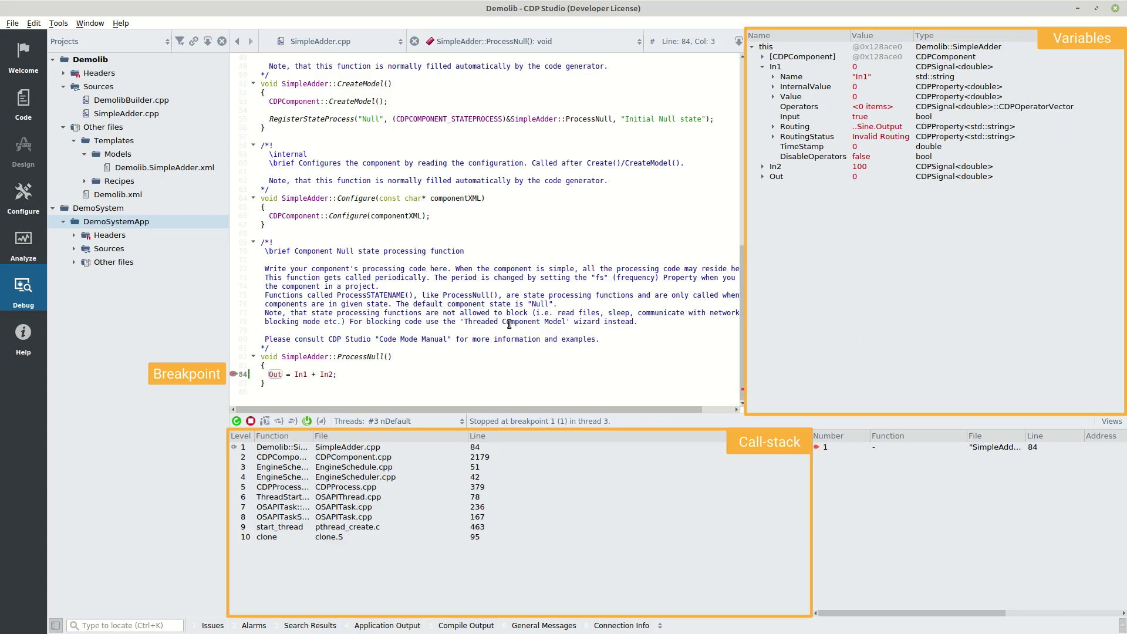
Inspect In1 and Out while stepping over the breakpoint line in ProcessNull, and stop DemoSystem's debug session.
{"action": "mouse_move", "coordinate": [300, 375]}
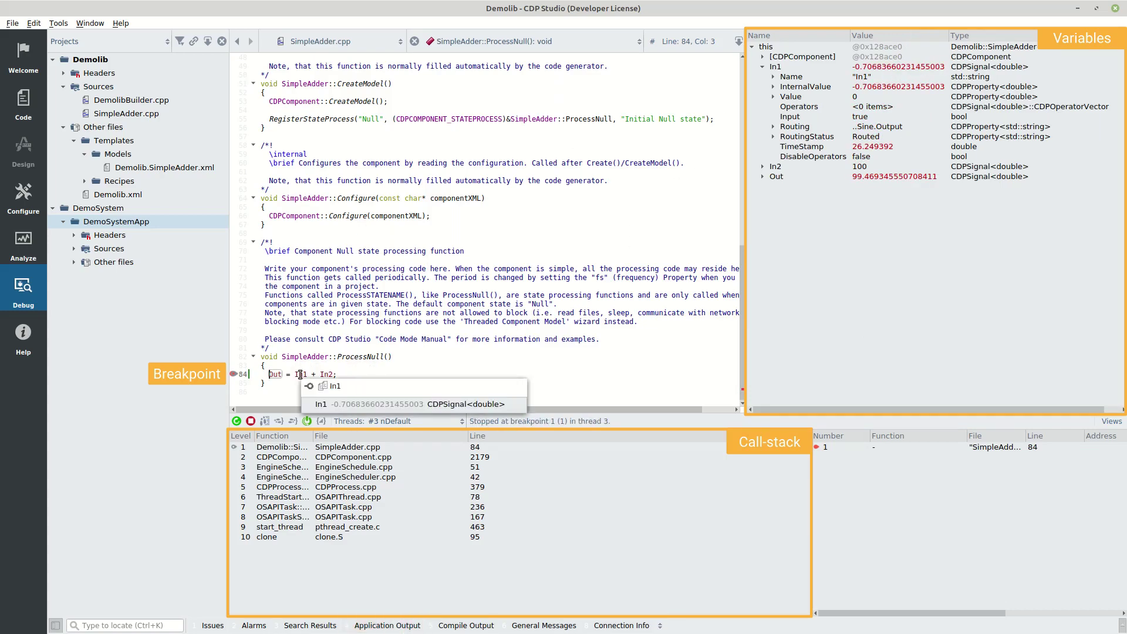
{"action": "key", "text": "F10"}
{"action": "left_click", "coordinate": [560, 328]}
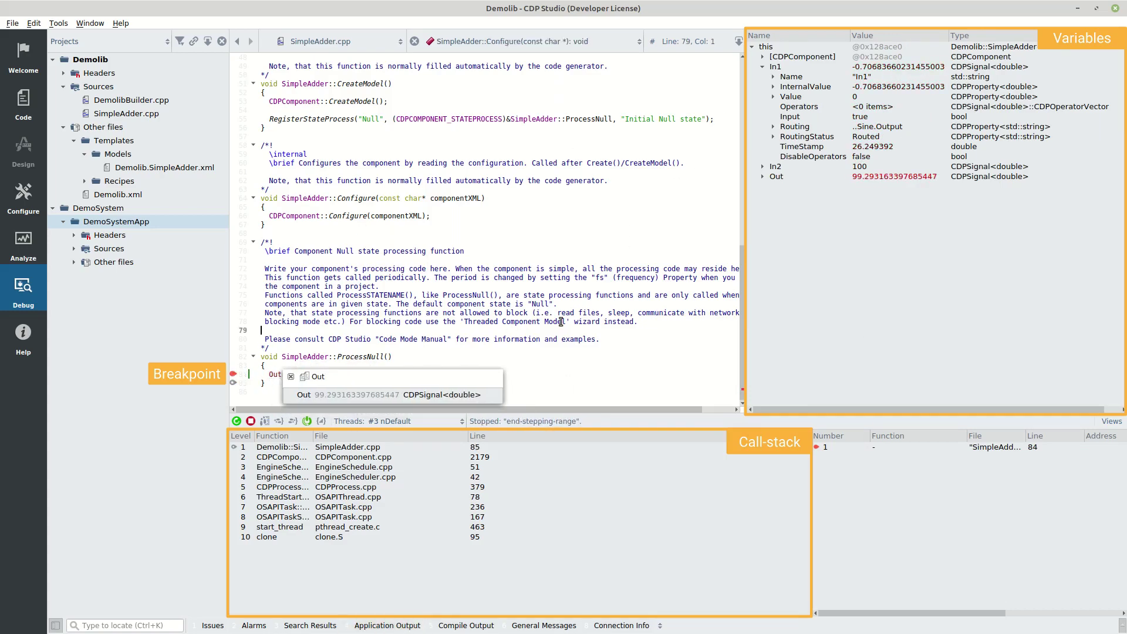
{"action": "right_click", "coordinate": [123, 211]}
{"action": "left_click", "coordinate": [142, 232]}
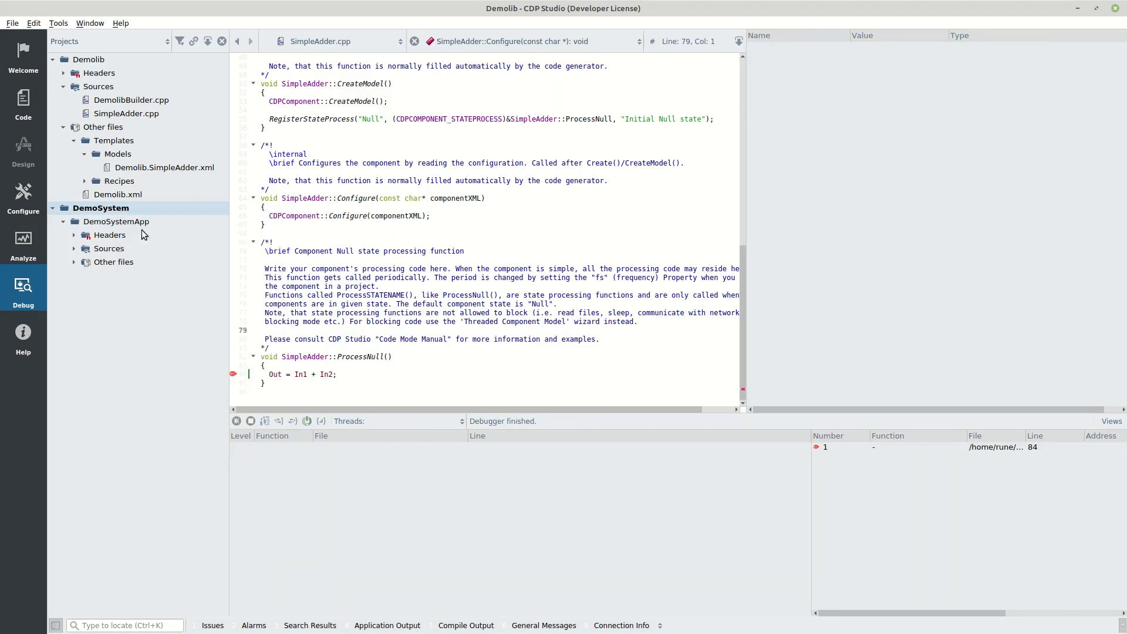
Open DemoSystem's deploy configuration in Configure mode and select the enx000acd1efd72 network.
{"action": "left_click", "coordinate": [23, 208]}
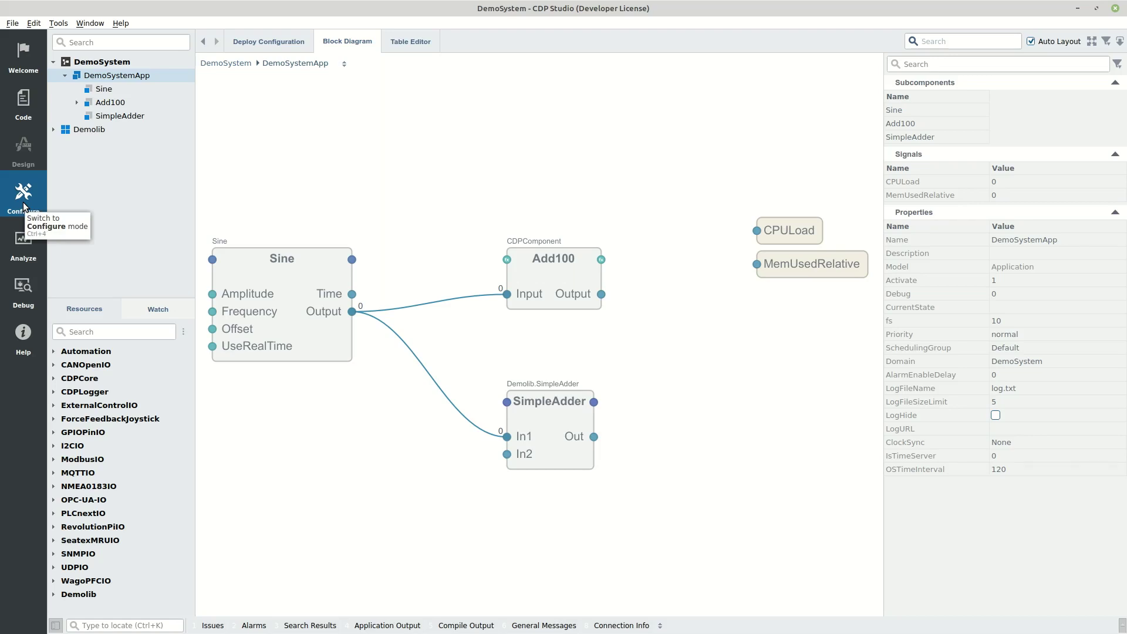
{"action": "left_click", "coordinate": [261, 41]}
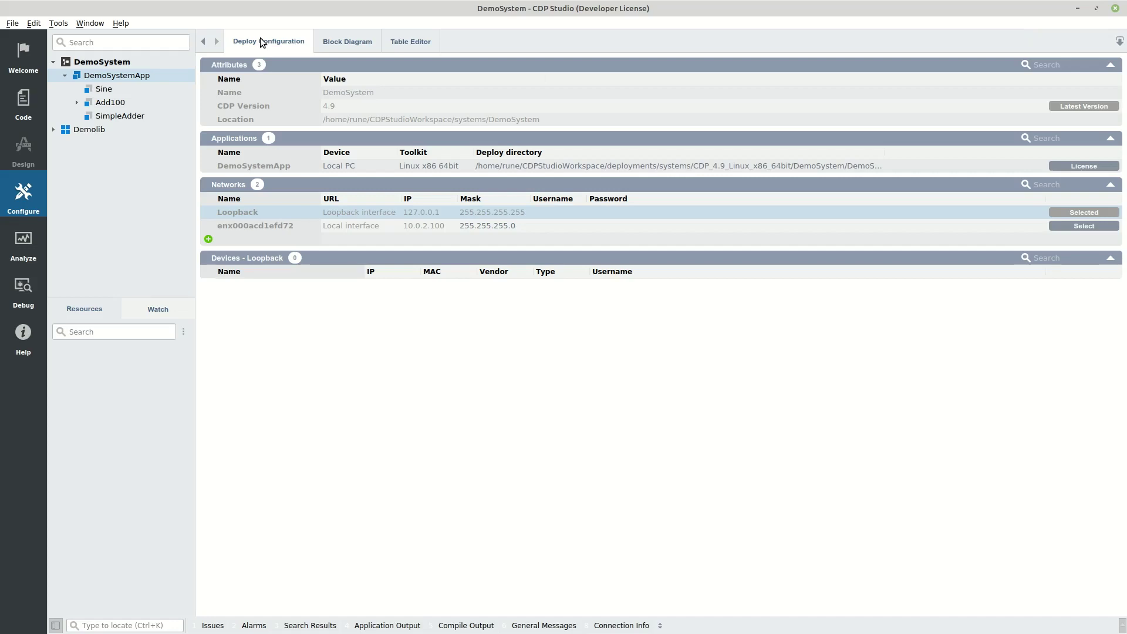
{"action": "left_click", "coordinate": [1080, 227]}
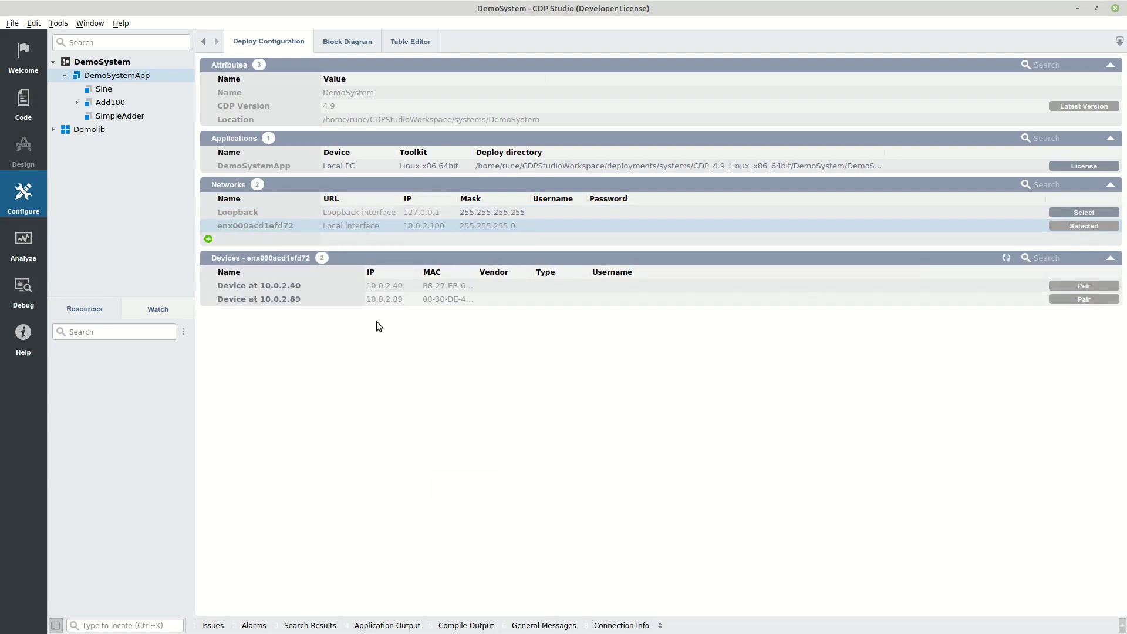
Rename the device at 10.0.2.40 to RaspberryPi and the device at 10.0.2.89 to WagoPFC.
{"action": "double_click", "coordinate": [327, 285]}
{"action": "type", "text": "RaspberryPi"}
{"action": "key", "text": "Tab"}
{"action": "type", "text": "WagoPFC"}
{"action": "key", "text": "Return"}
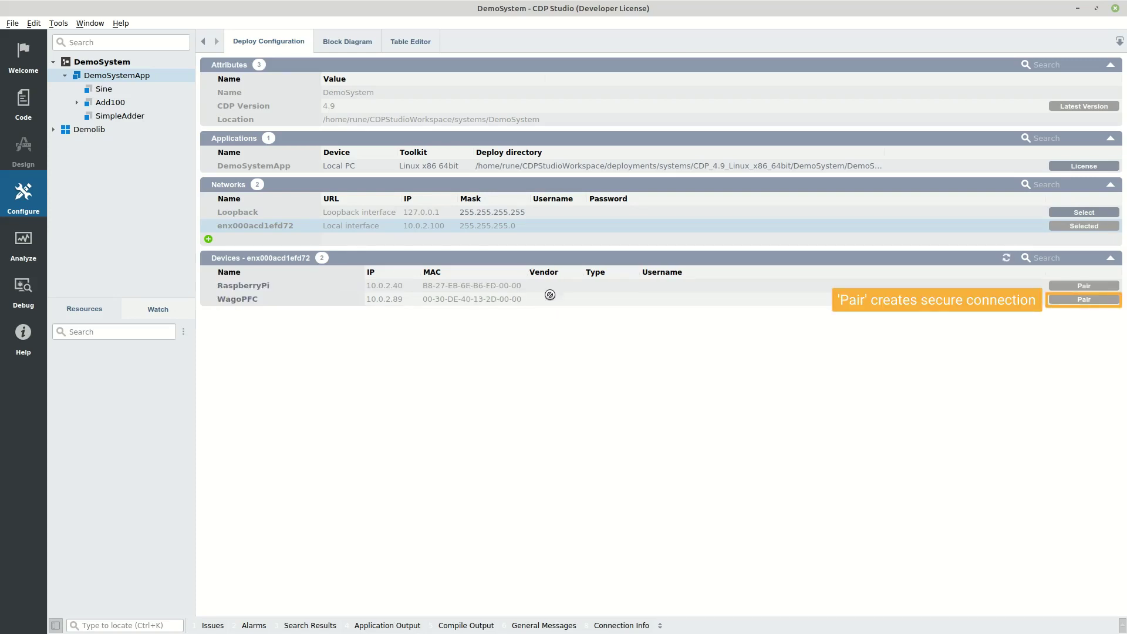
Pair the RaspberryPi device with username pi and the WagoPFC device with username root.
{"action": "double_click", "coordinate": [675, 285]}
{"action": "type", "text": "pi"}
{"action": "key", "text": "Return"}
{"action": "double_click", "coordinate": [661, 299]}
{"action": "type", "text": "root"}
{"action": "key", "text": "Return"}
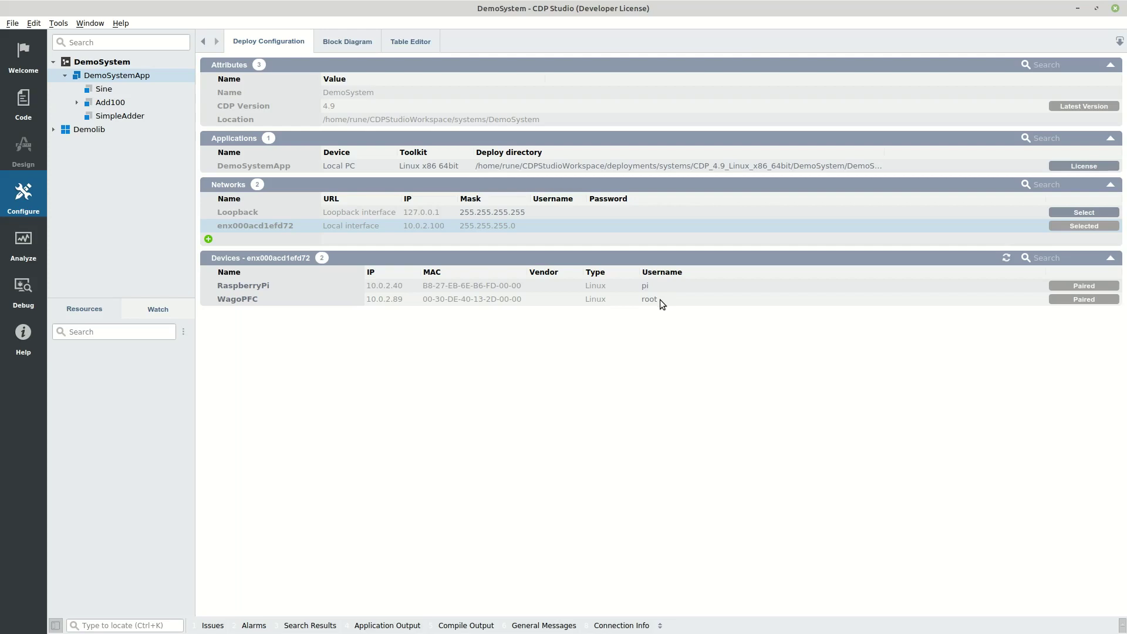
Assign DemoSystemApp to the RaspberryPi device with the Raspbian ARMv6 32bit toolkit, continuing despite the missing demolib dependency.
{"action": "double_click", "coordinate": [343, 167]}
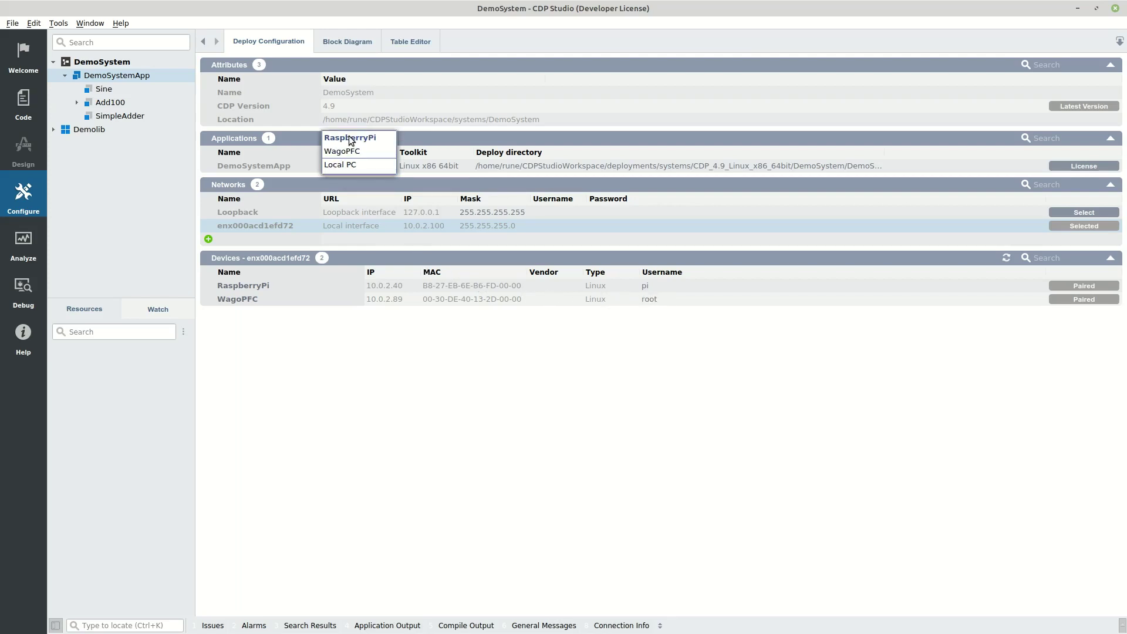
{"action": "left_click", "coordinate": [348, 136]}
{"action": "double_click", "coordinate": [435, 167]}
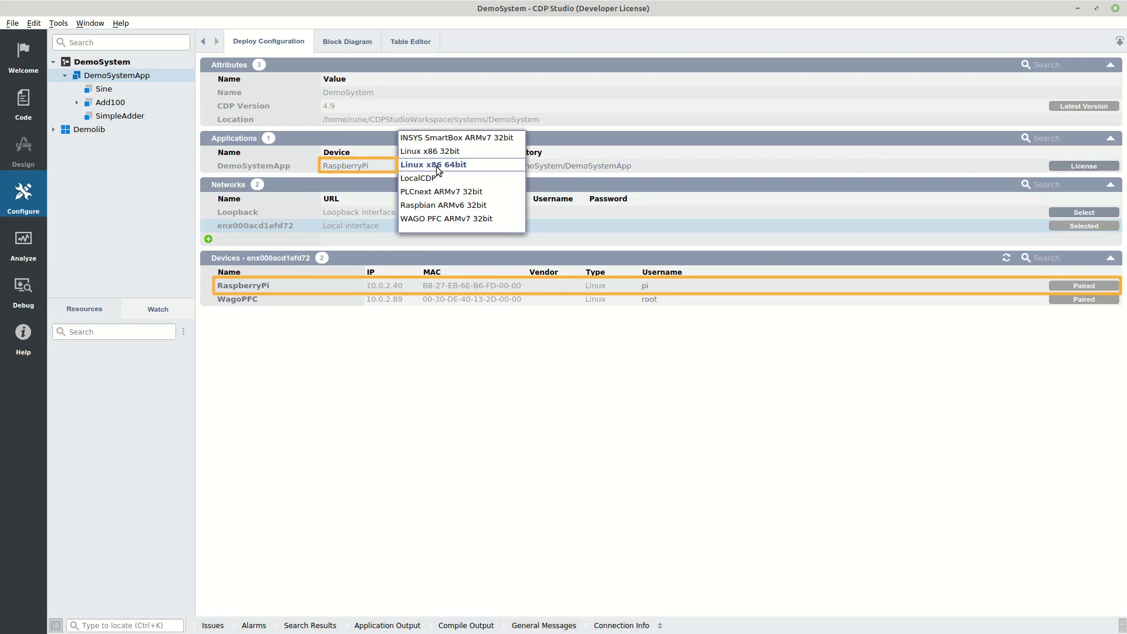
{"action": "left_click", "coordinate": [441, 205]}
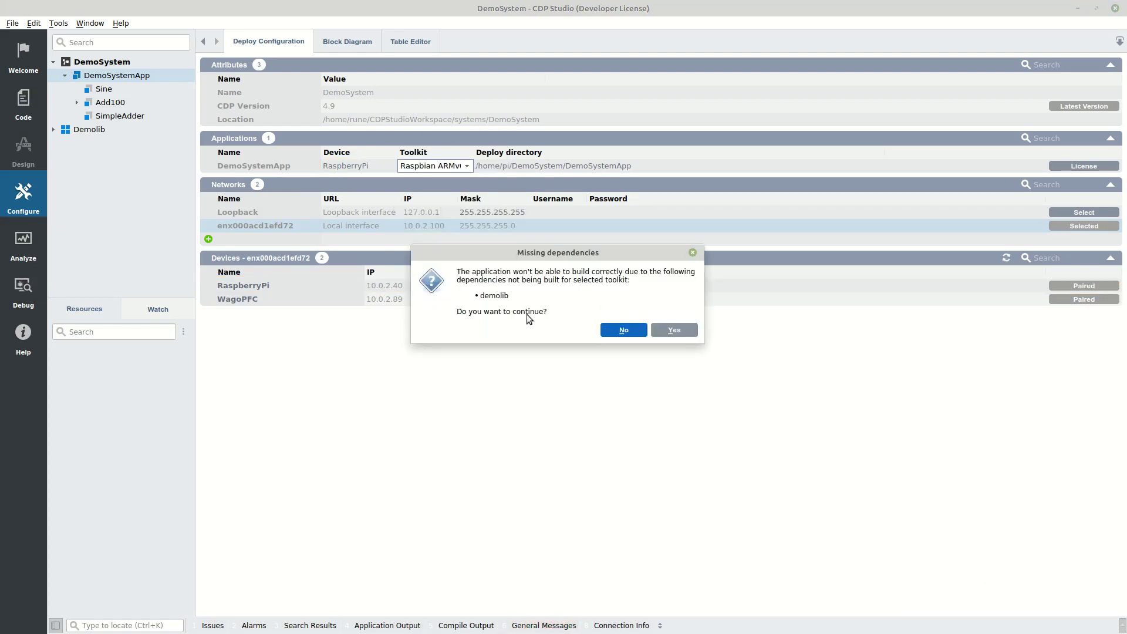
{"action": "left_click", "coordinate": [682, 331]}
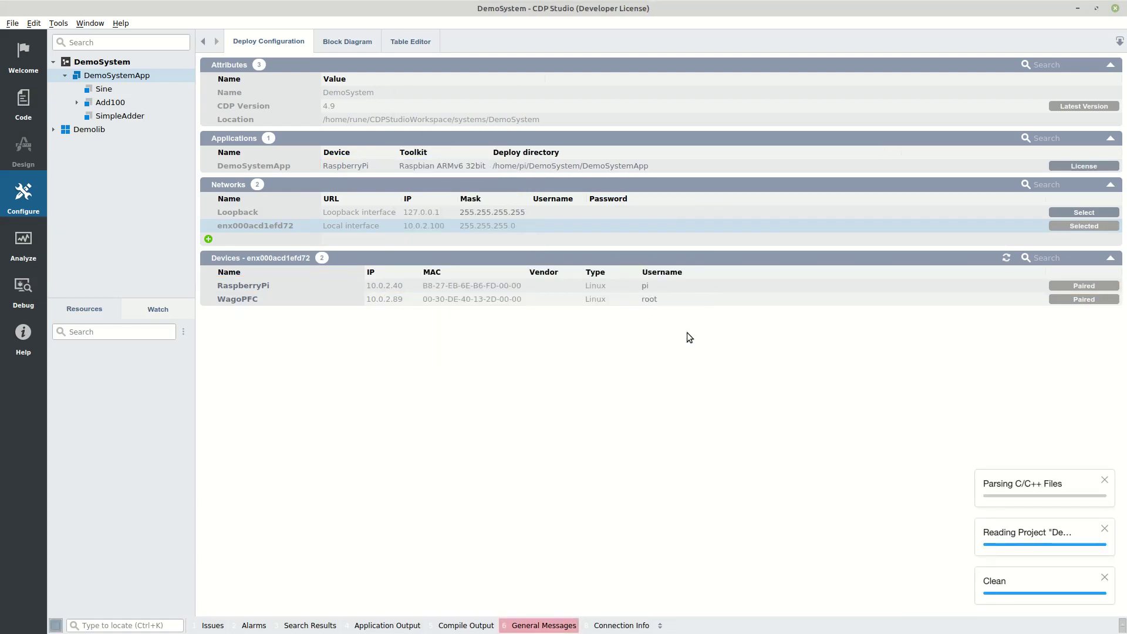
Enable the Raspbian ARMv6 32bit toolkit for Demolib and build the library.
{"action": "left_click", "coordinate": [87, 132]}
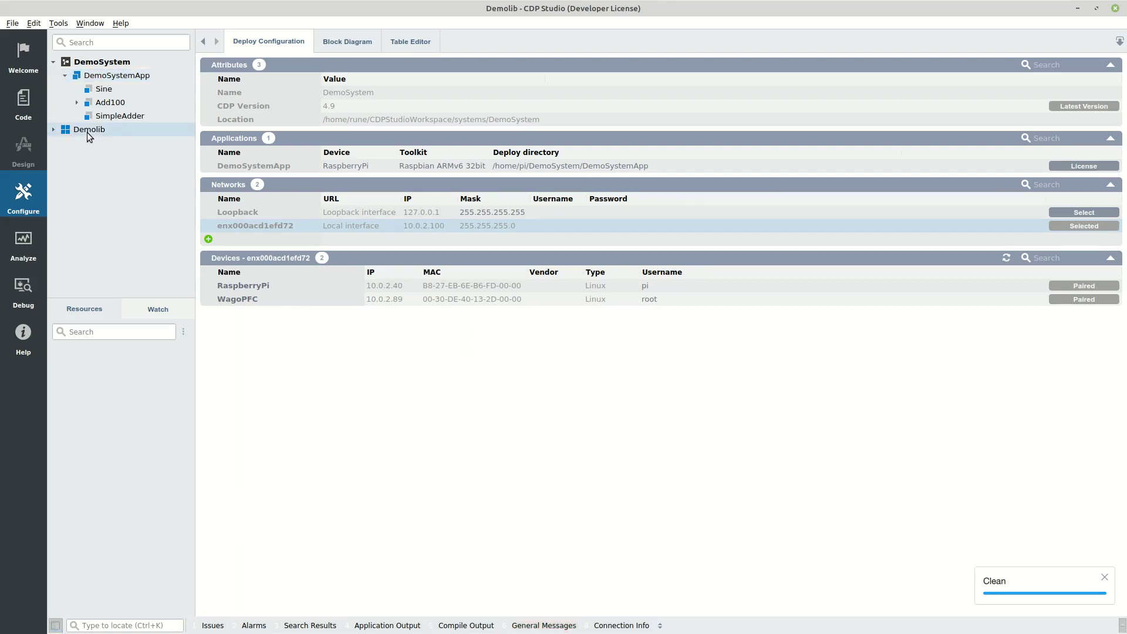
{"action": "left_click", "coordinate": [335, 221]}
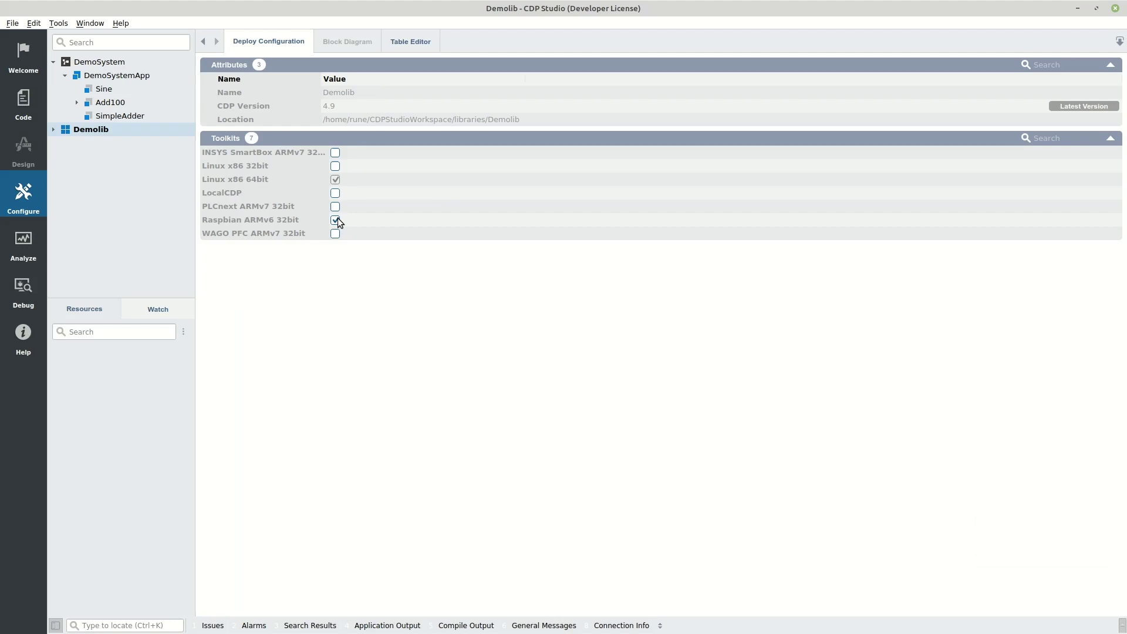
{"action": "right_click", "coordinate": [96, 129]}
{"action": "left_click", "coordinate": [108, 133]}
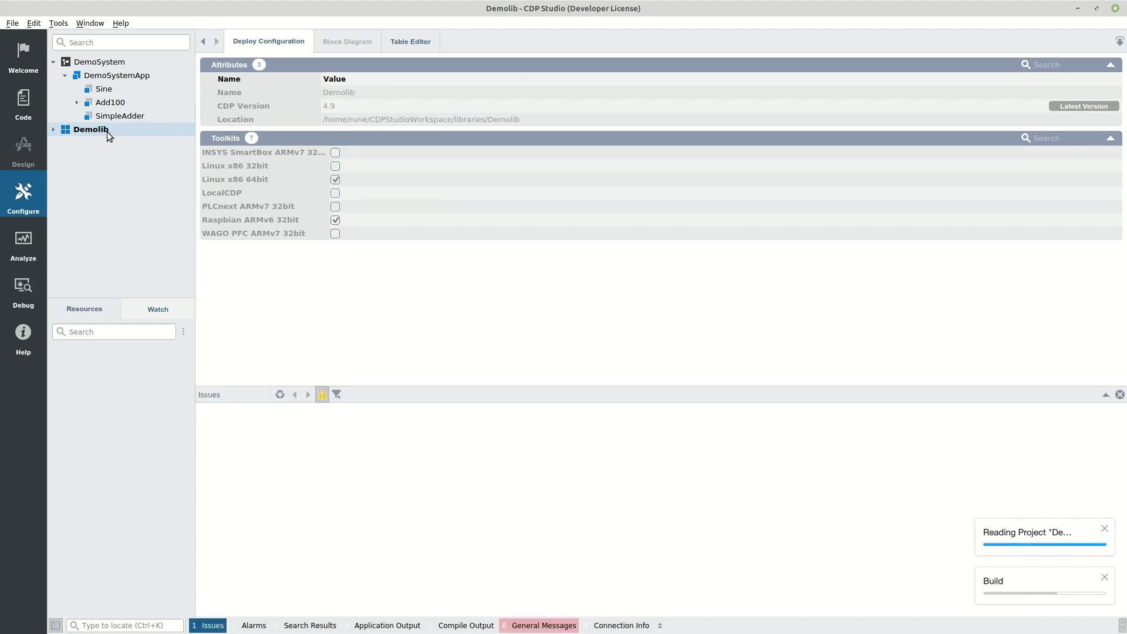
Add a new CDP Application of type GUI named GUIApp to DemoSystem, without version control.
{"action": "left_click", "coordinate": [104, 66]}
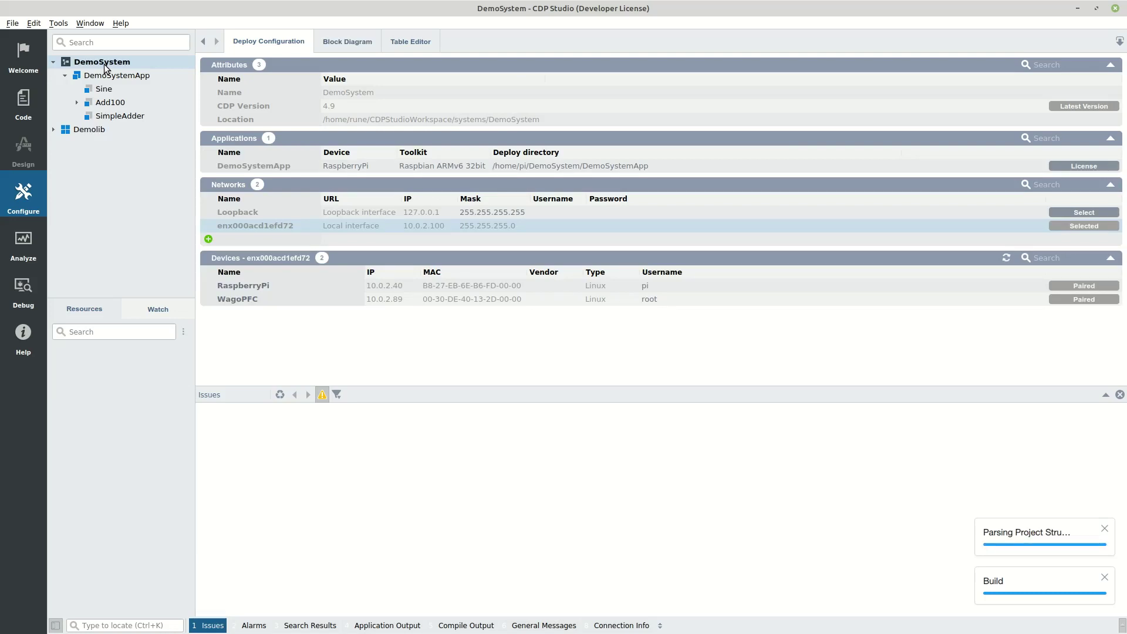
{"action": "right_click", "coordinate": [104, 66]}
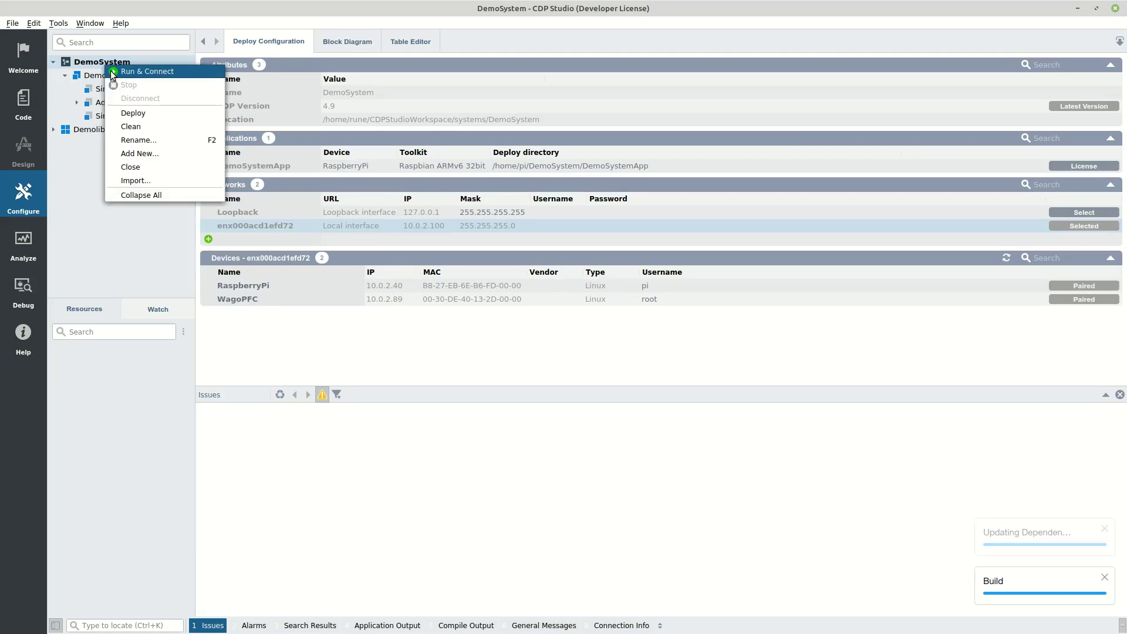
{"action": "left_click", "coordinate": [122, 106]}
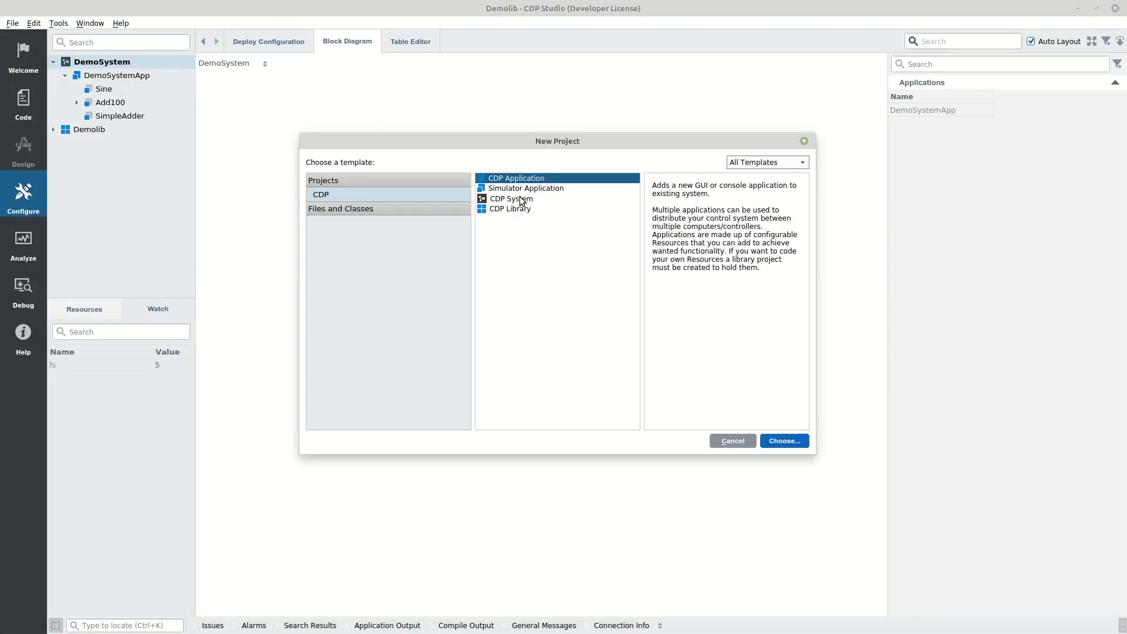
{"action": "left_click", "coordinate": [785, 441]}
{"action": "scroll", "coordinate": [536, 222], "scroll_direction": "up", "scroll_amount": 1}
{"action": "double_click", "coordinate": [530, 238]}
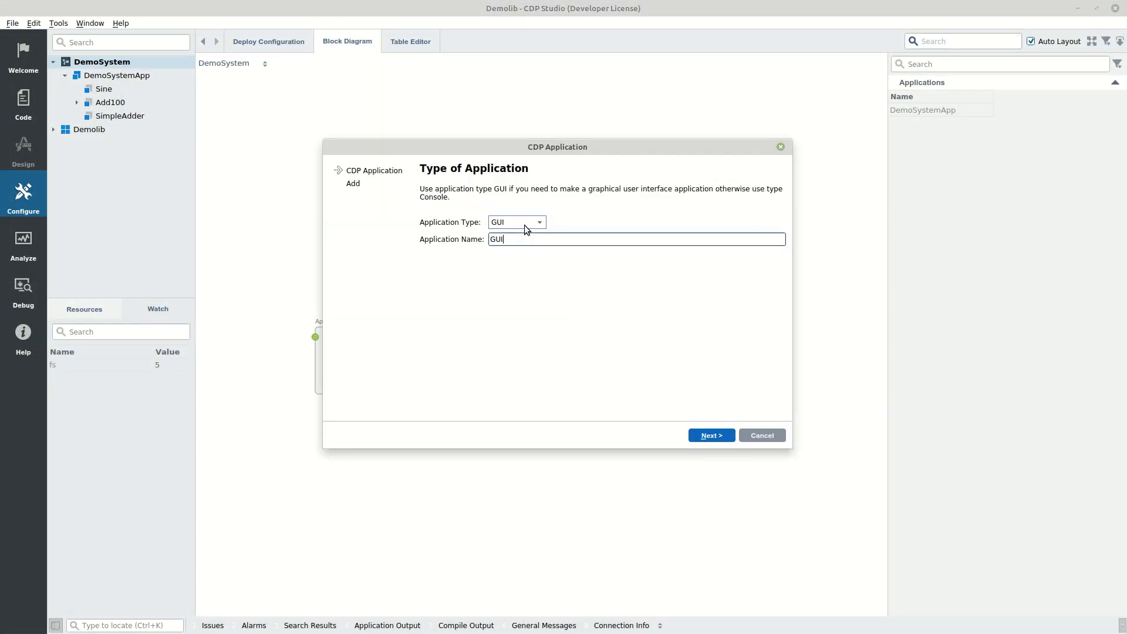
{"action": "left_click", "coordinate": [711, 435]}
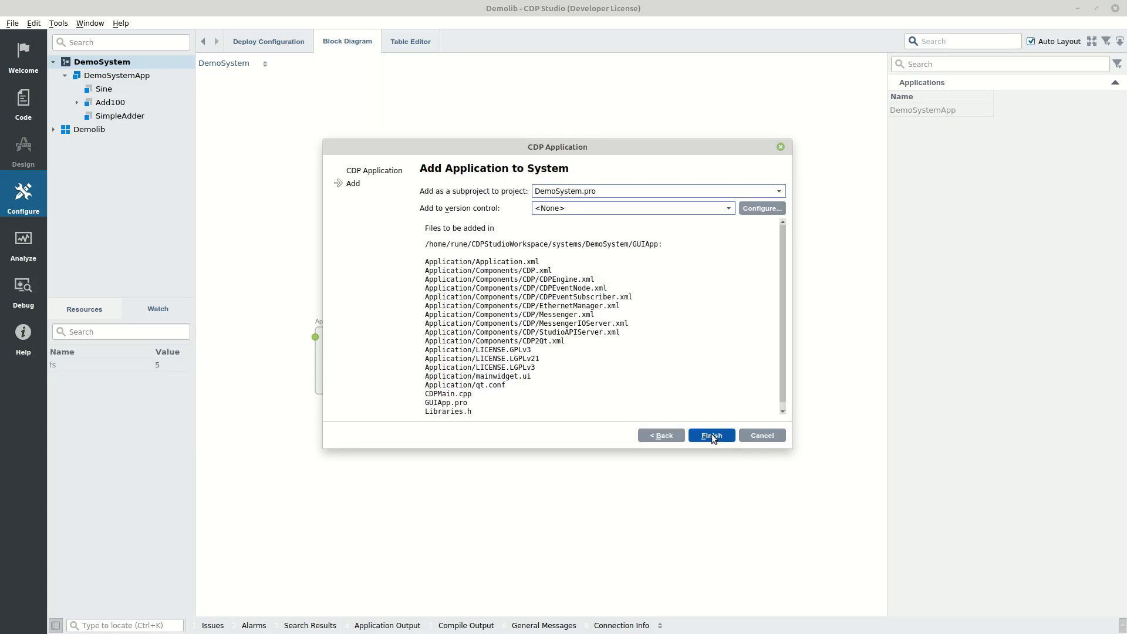
{"action": "left_click", "coordinate": [711, 434]}
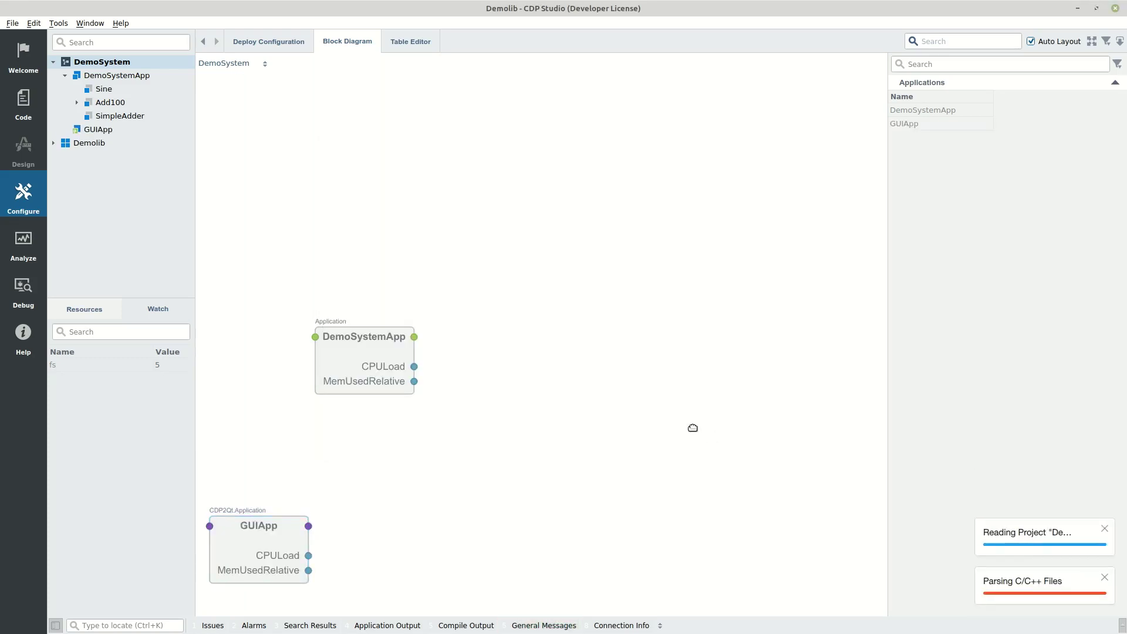
Open GUIApp's mainwidget.ui in Design mode and widen the widget list and the property list.
{"action": "left_click", "coordinate": [185, 129]}
{"action": "left_click", "coordinate": [31, 159]}
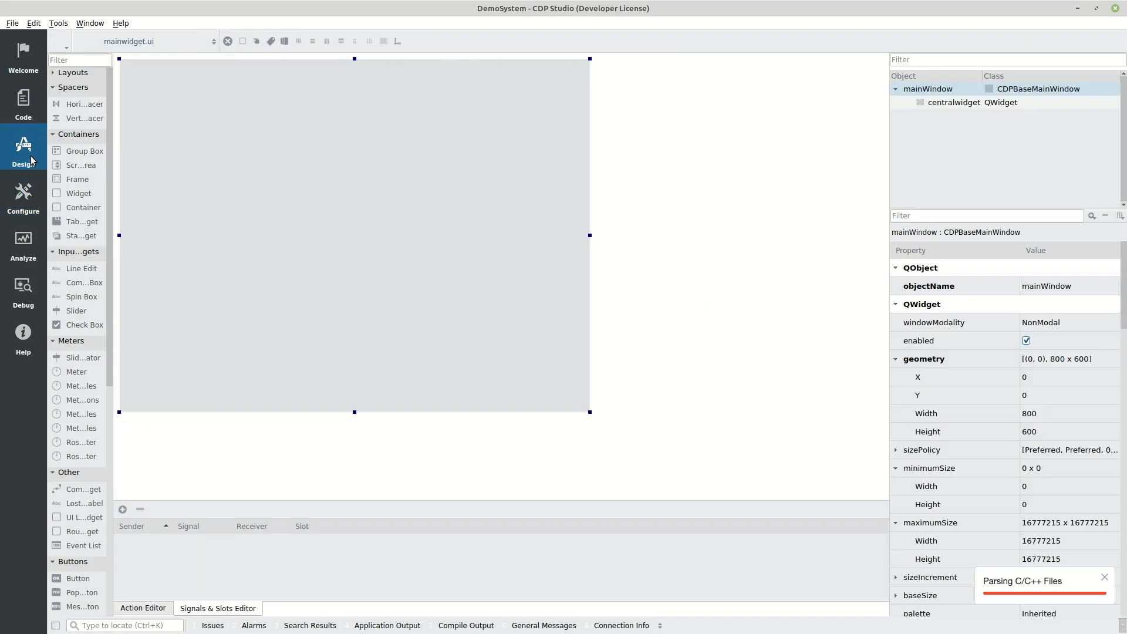
{"action": "left_click_drag", "start_coordinate": [113, 163], "coordinate": [245, 168]}
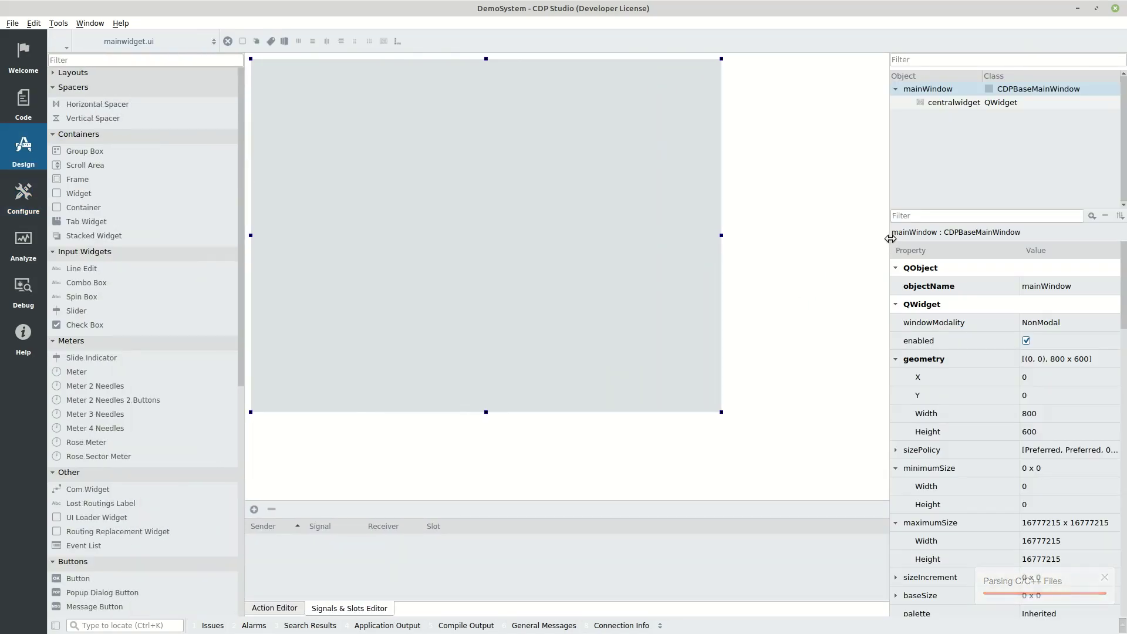
{"action": "left_click_drag", "start_coordinate": [889, 235], "coordinate": [800, 237]}
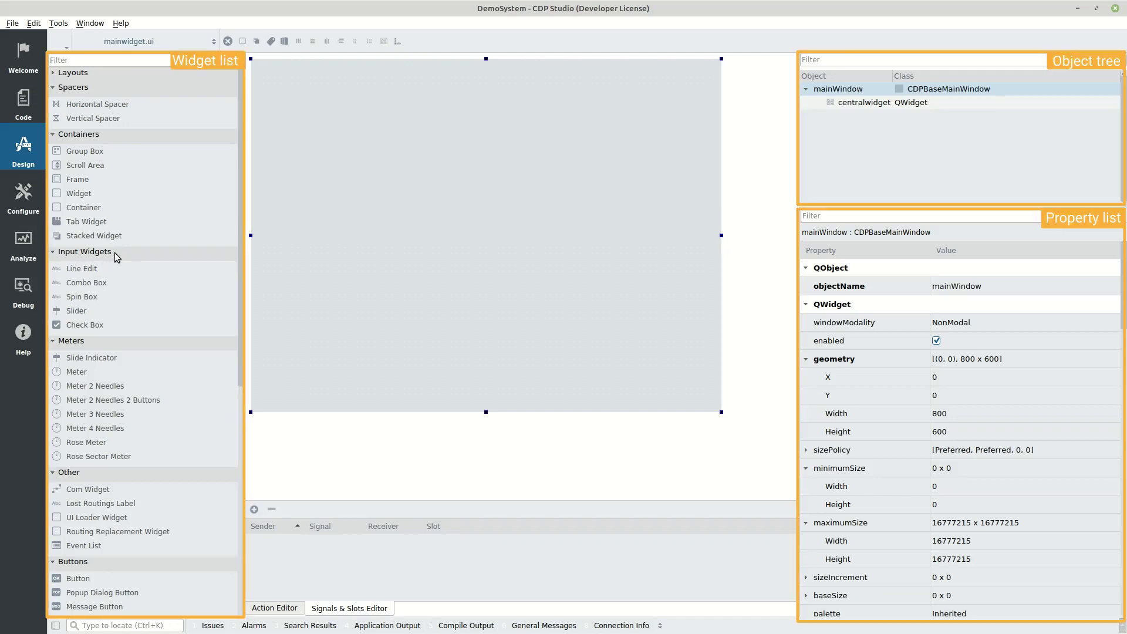
Browse the available widgets and place a Meter on the main window's form.
{"action": "scroll", "coordinate": [114, 253], "scroll_direction": "down", "scroll_amount": 3}
{"action": "scroll", "coordinate": [114, 252], "scroll_direction": "down", "scroll_amount": 3}
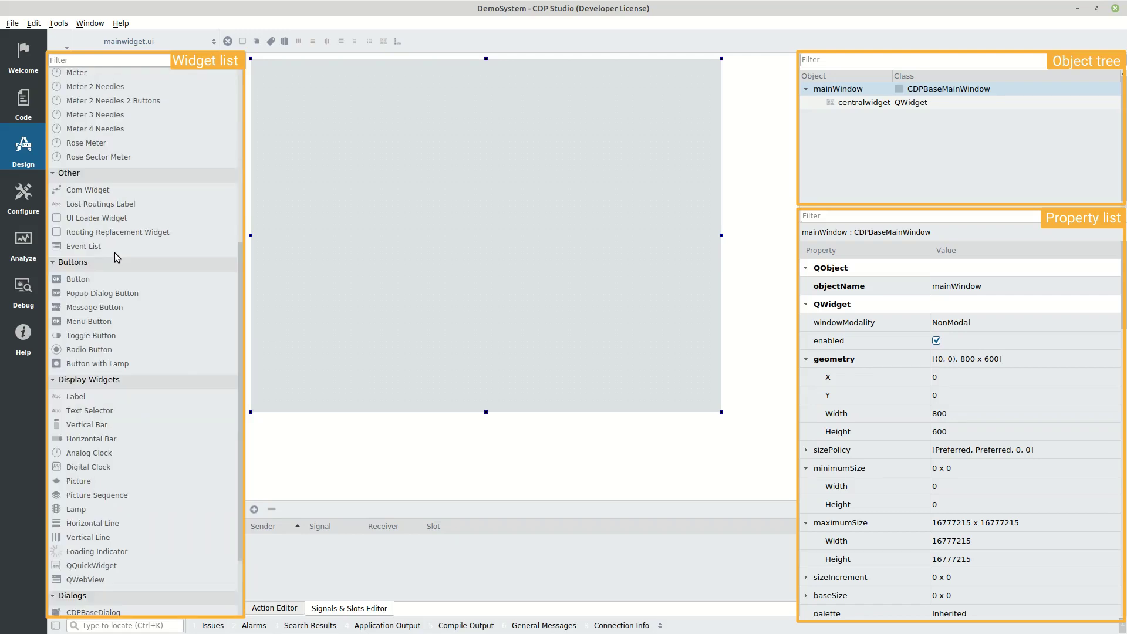
{"action": "scroll", "coordinate": [115, 252], "scroll_direction": "down", "scroll_amount": 2}
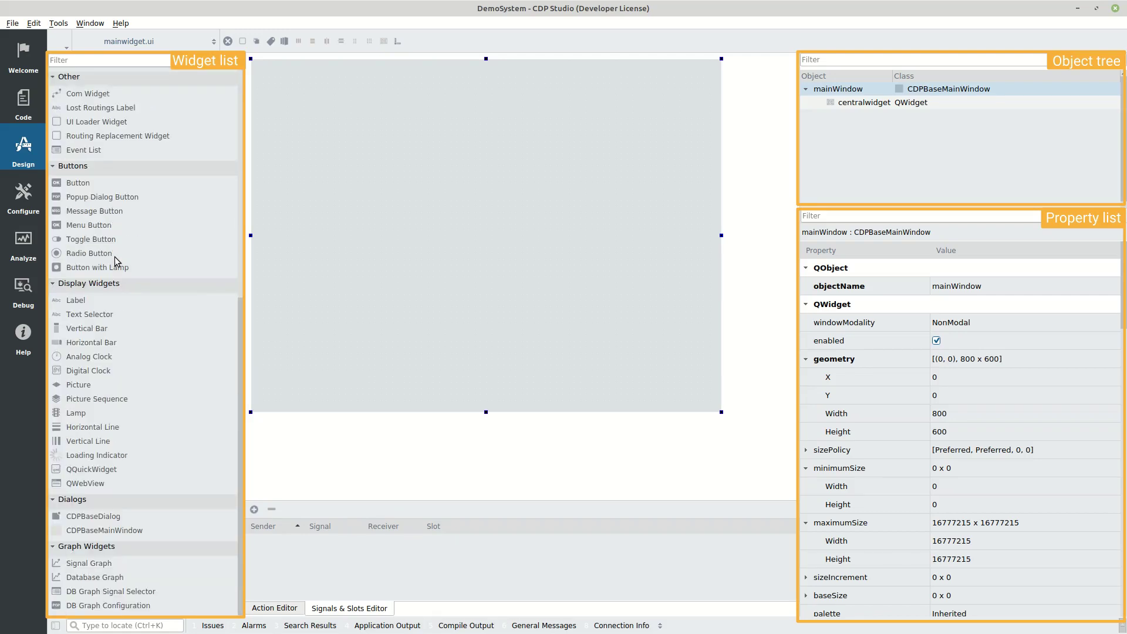
{"action": "scroll", "coordinate": [114, 261], "scroll_direction": "up", "scroll_amount": 8}
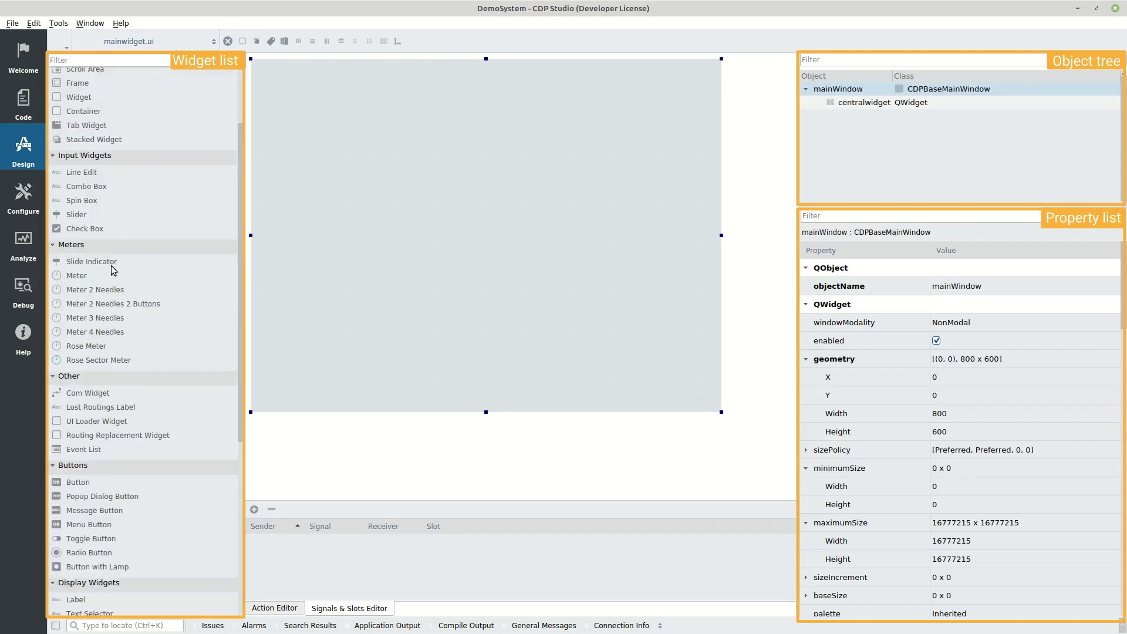
{"action": "left_click_drag", "start_coordinate": [76, 374], "coordinate": [310, 88]}
Set the meter's cdpRouting property to DemoSystemApp.Sine.Output.Value.
{"action": "scroll", "coordinate": [890, 405], "scroll_direction": "down", "scroll_amount": 10}
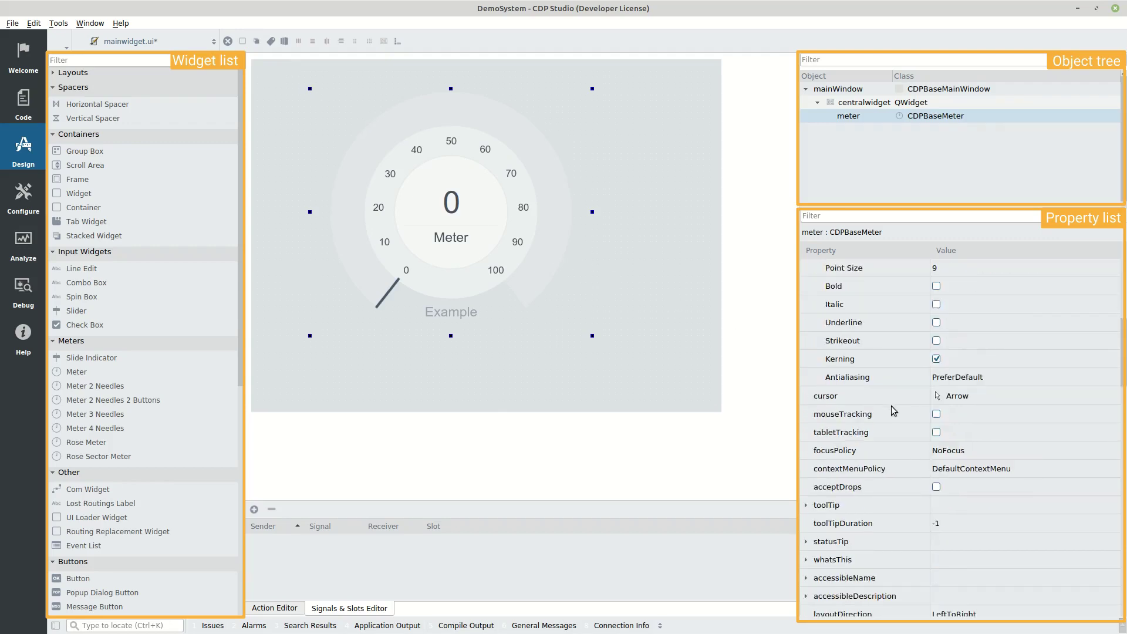
{"action": "scroll", "coordinate": [890, 405], "scroll_direction": "down", "scroll_amount": 8}
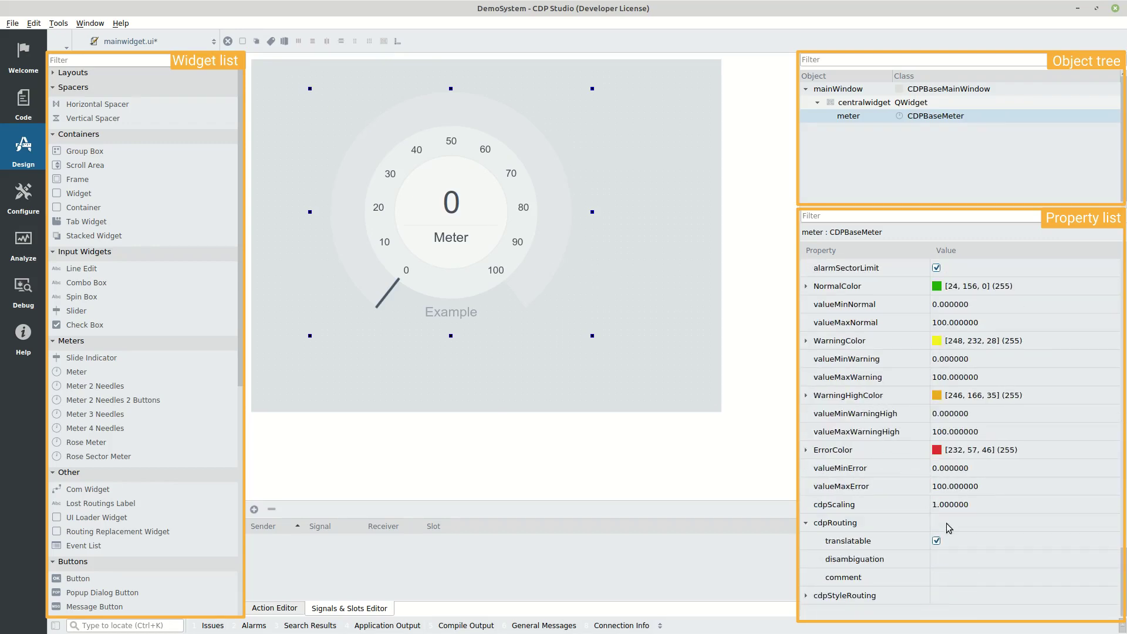
{"action": "left_click", "coordinate": [949, 523]}
{"action": "left_click", "coordinate": [958, 532]}
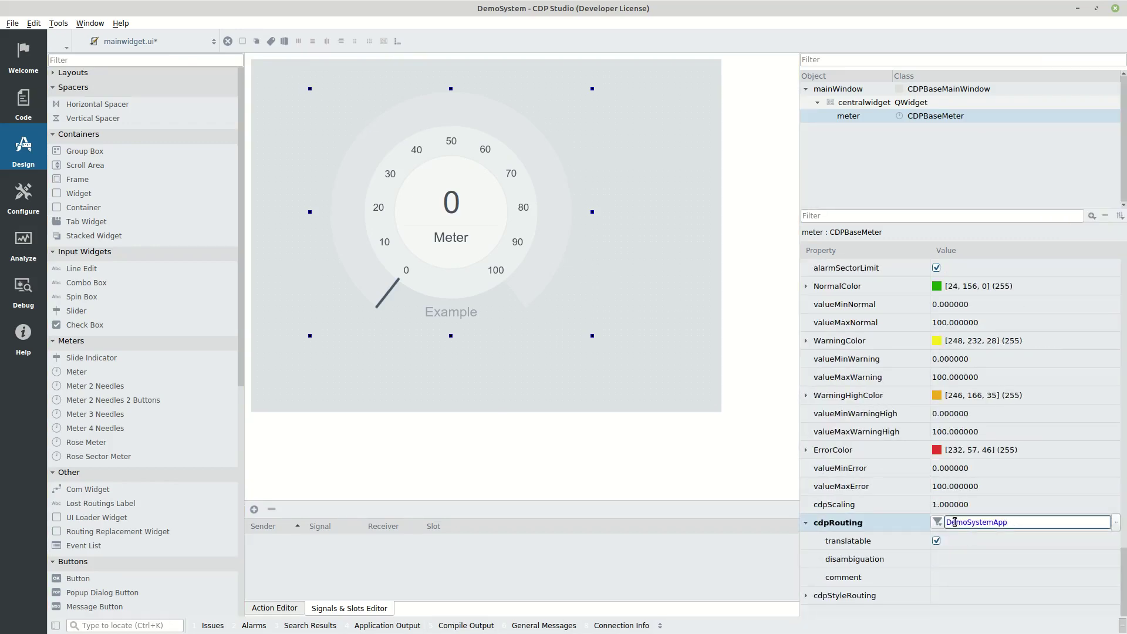
{"action": "type", "text": ".Sine.out"}
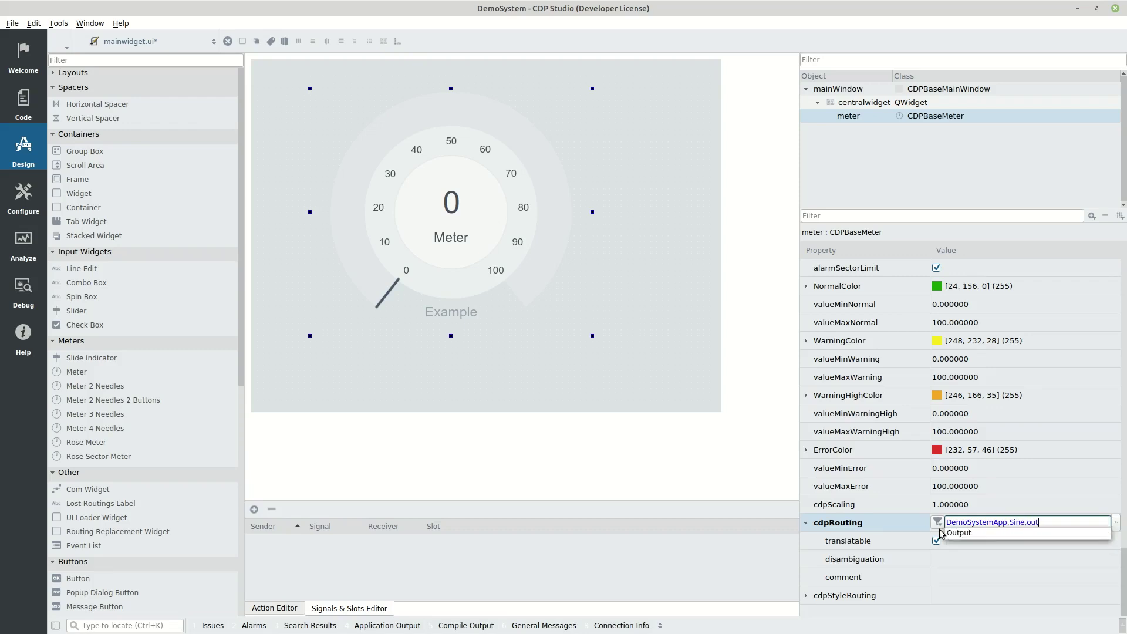
{"action": "left_click", "coordinate": [939, 533]}
{"action": "left_click", "coordinate": [940, 533]}
{"action": "key", "text": "Return"}
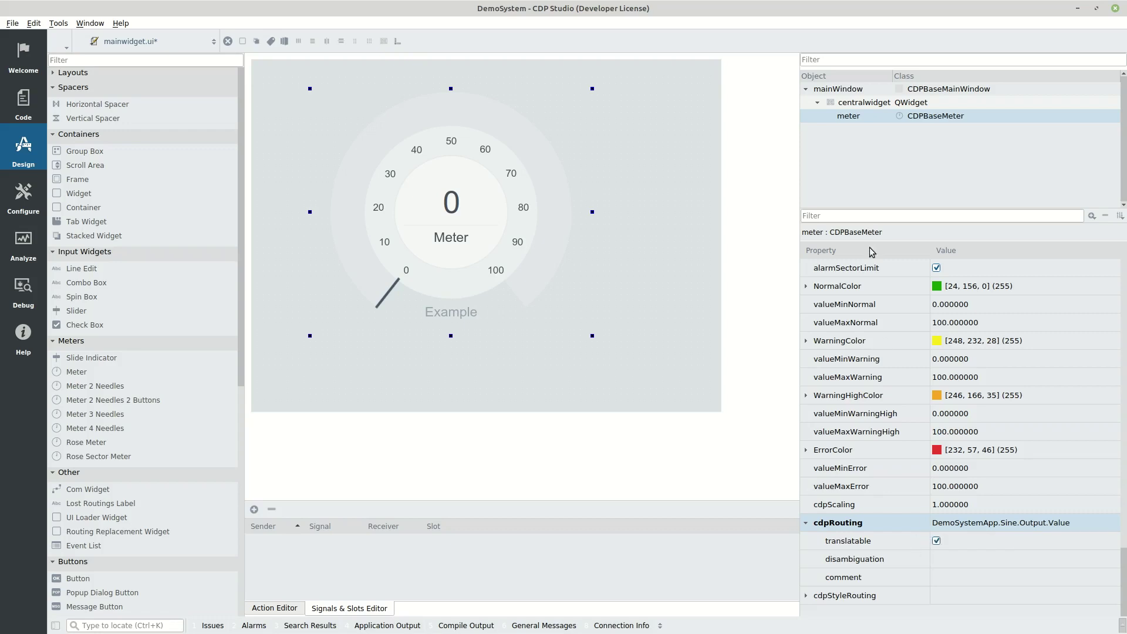
Filter the meter's properties by "Value" and set minValue to -100.
{"action": "mouse_move", "coordinate": [859, 222]}
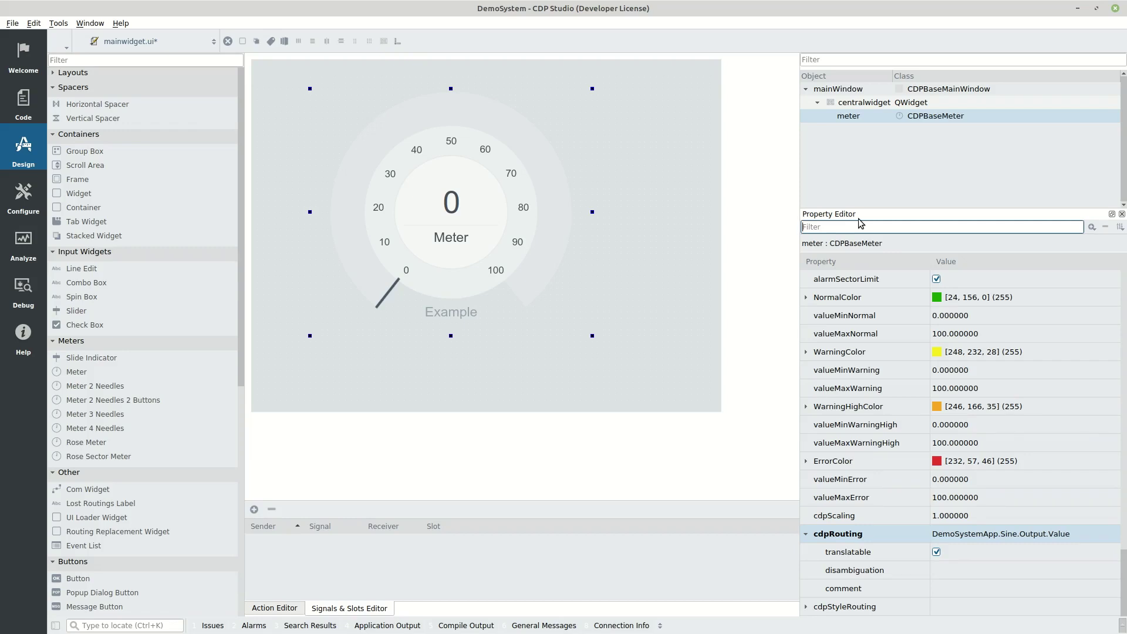
{"action": "type", "text": "Value"}
{"action": "left_click", "coordinate": [974, 297]}
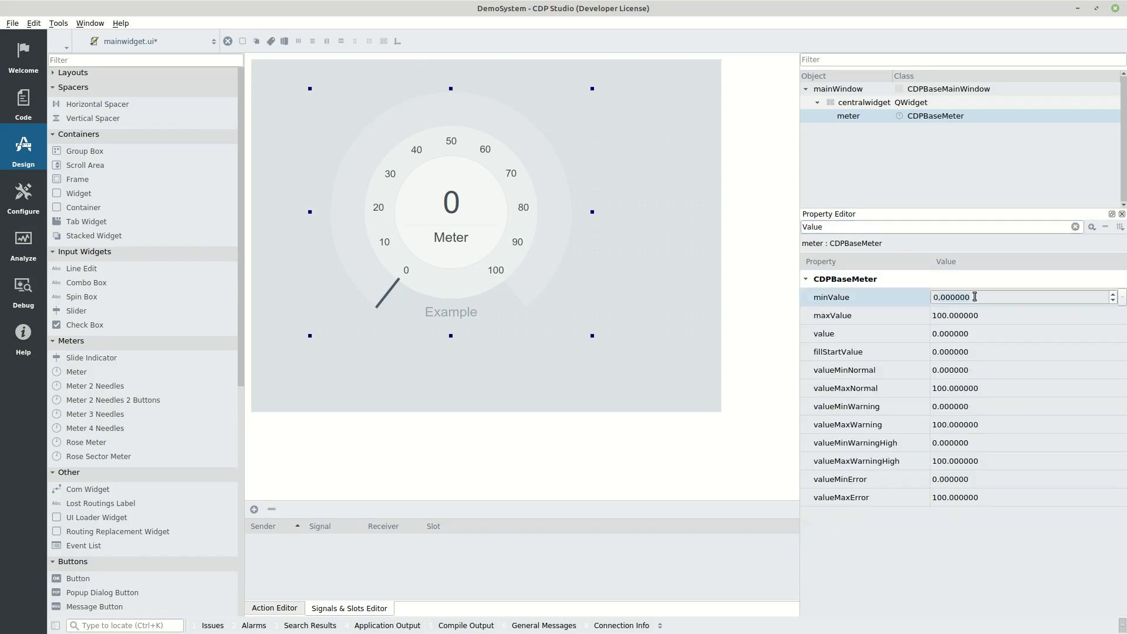
{"action": "key", "text": "ctrl+a"}
{"action": "type", "text": "-100"}
{"action": "key", "text": "Tab"}
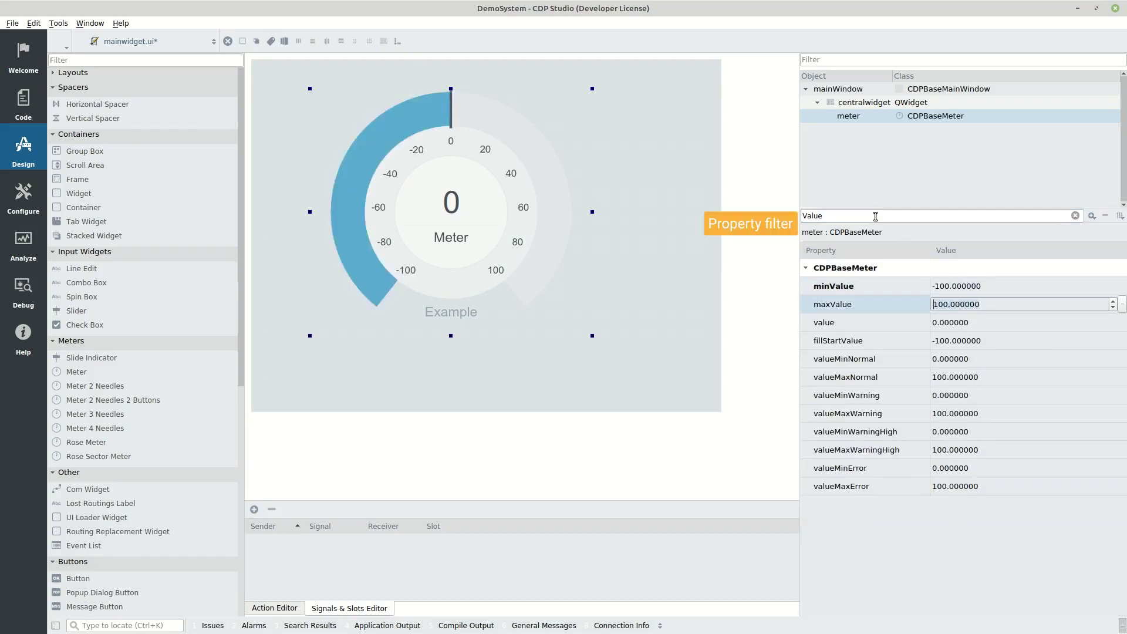
Filter the meter's properties by "scal" and set cdpScaling to 100.
{"action": "double_click", "coordinate": [875, 216]}
{"action": "type", "text": "sca"}
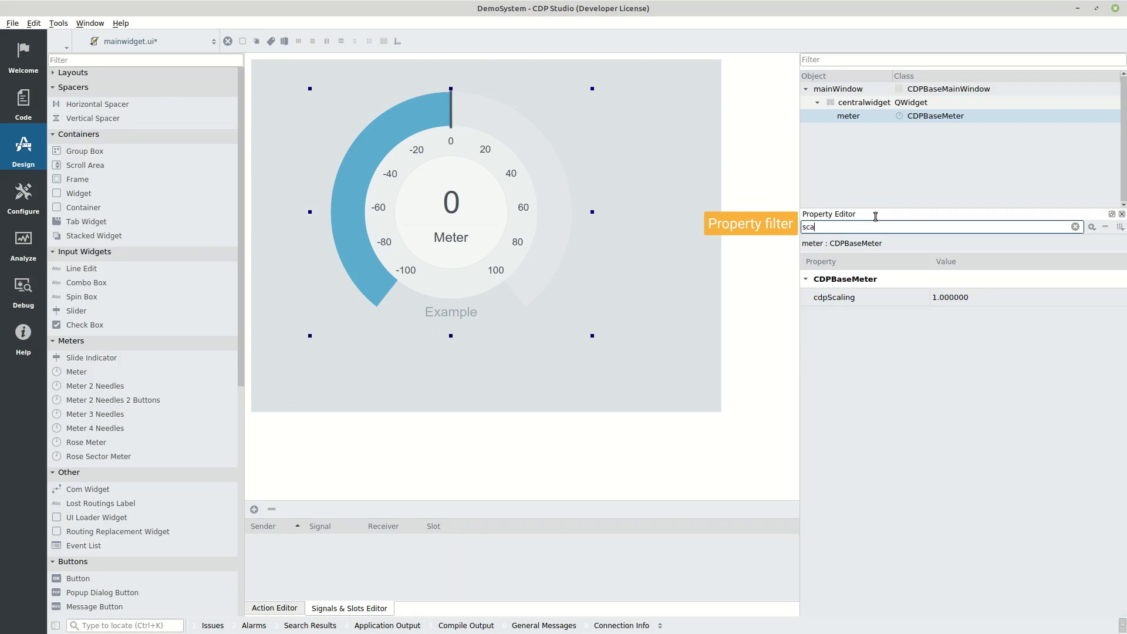
{"action": "type", "text": "l"}
{"action": "left_click", "coordinate": [985, 297]}
{"action": "key", "text": "ctrl+a"}
{"action": "key", "text": "BackSpace"}
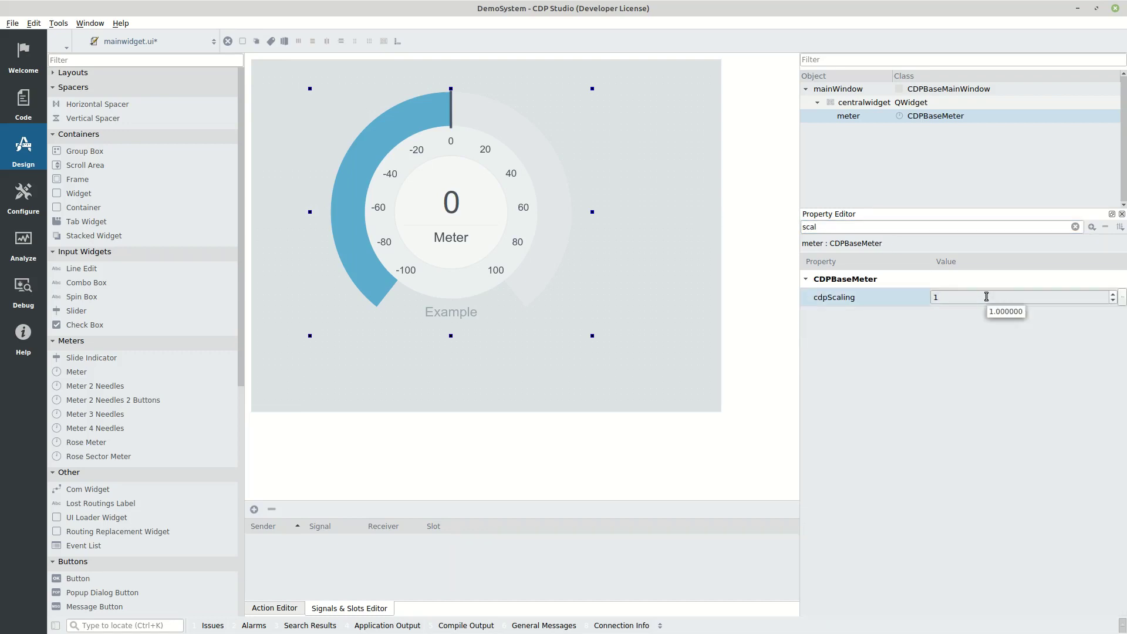
{"action": "type", "text": "100"}
{"action": "key", "text": "Return"}
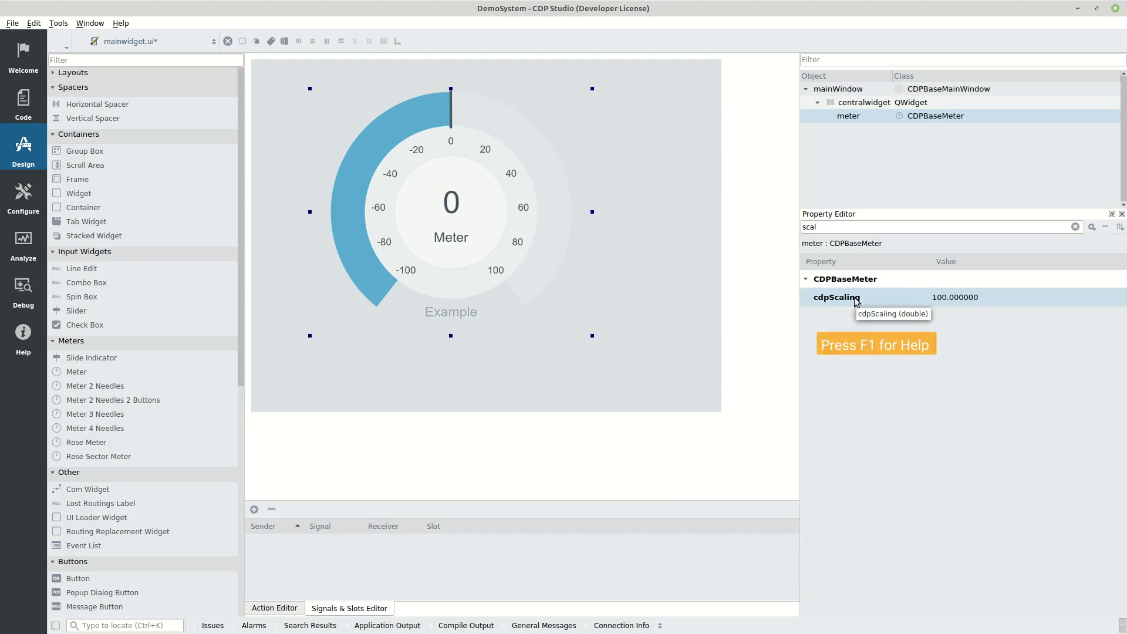
Read the help description of the cdpScaling property, and return to Design mode to save mainwidget.ui.
{"action": "key", "text": "F1"}
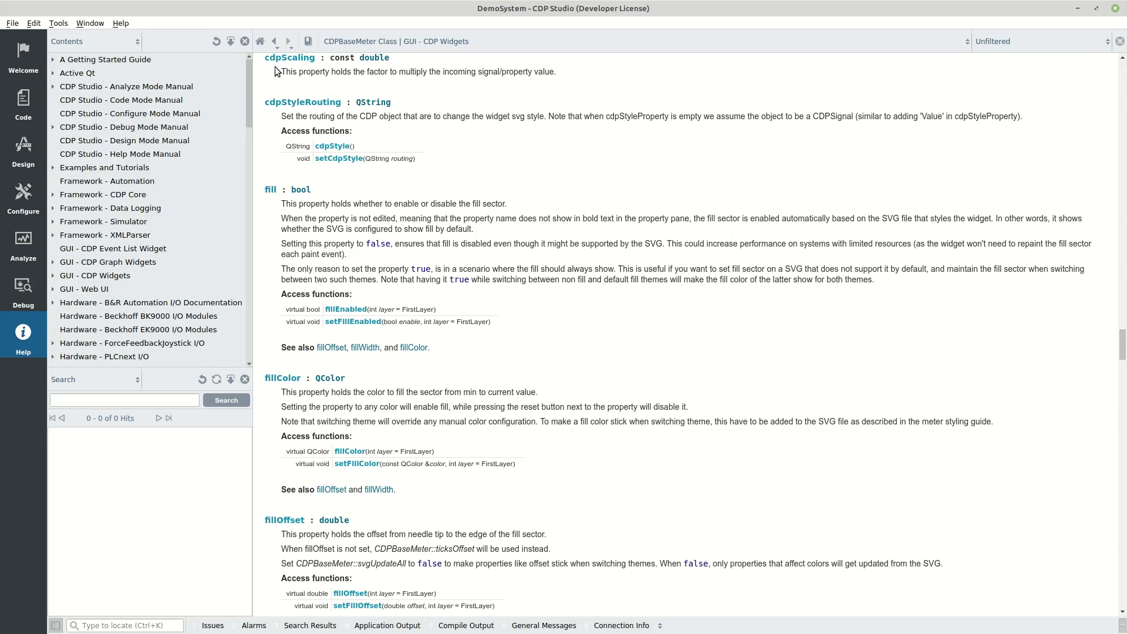
{"action": "left_click_drag", "start_coordinate": [278, 71], "coordinate": [515, 88]}
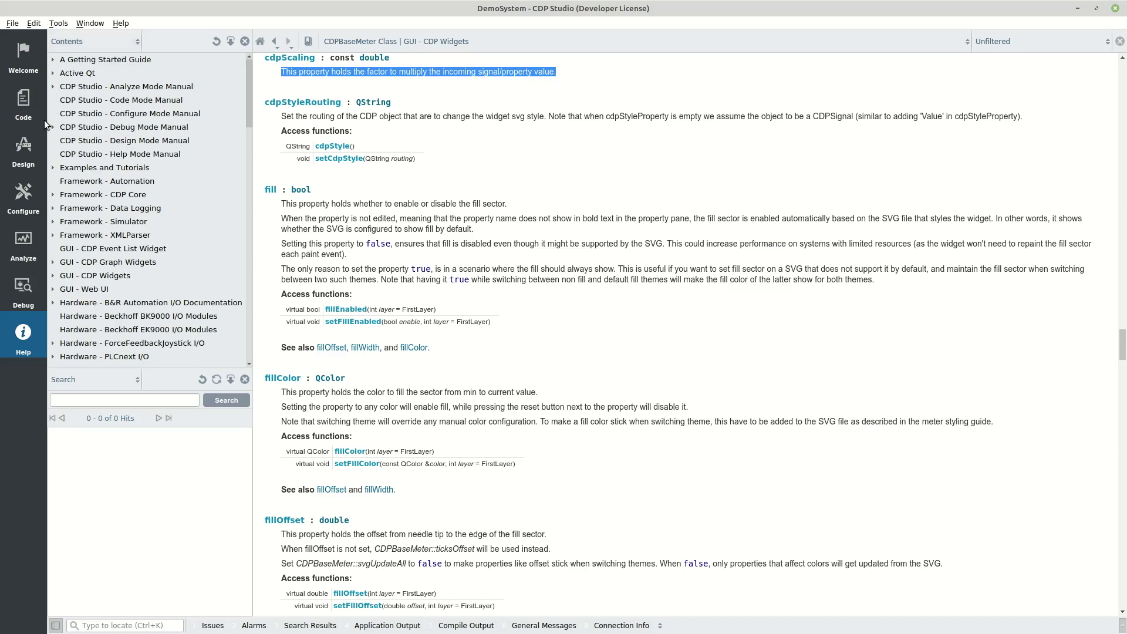
{"action": "left_click", "coordinate": [27, 165]}
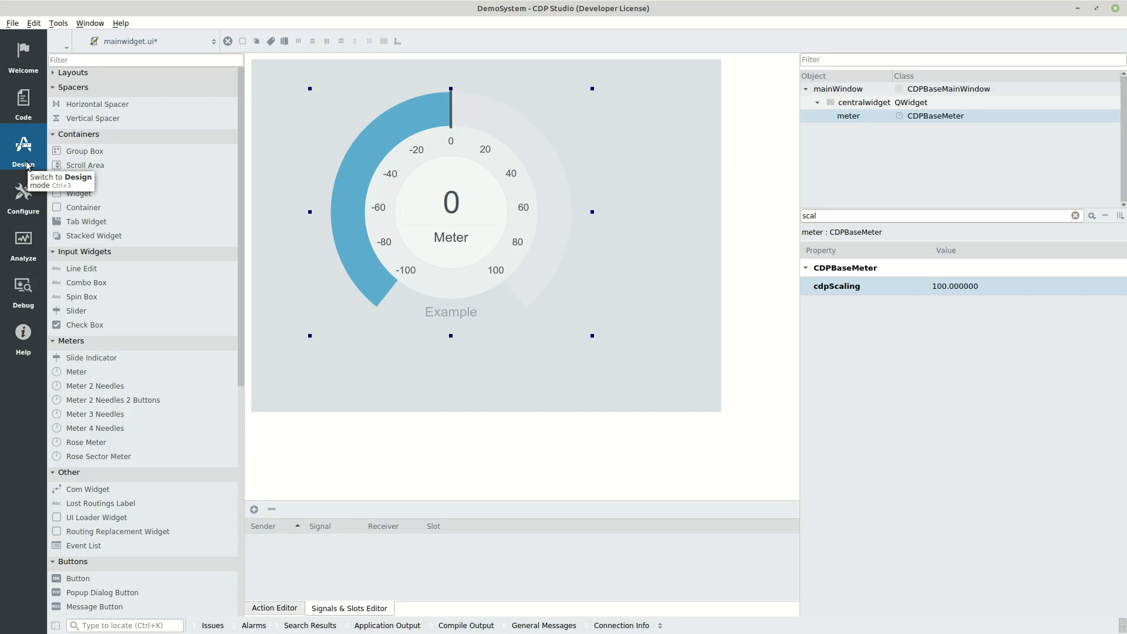
{"action": "key", "text": "ctrl+s"}
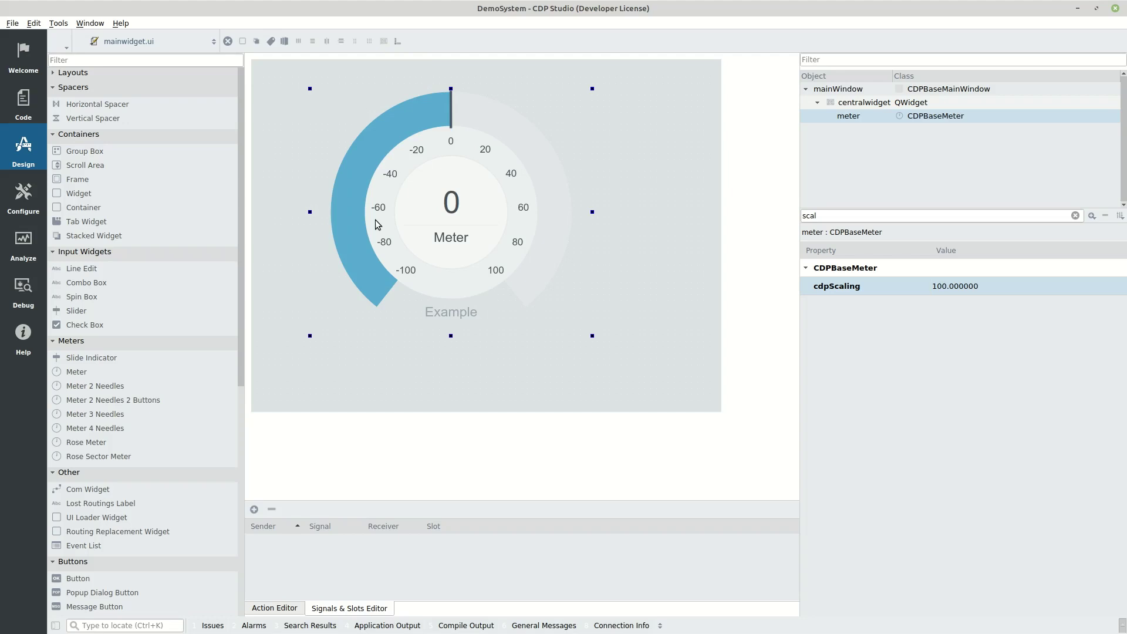
Return to Configure mode, run DemoSystem and connect to it.
{"action": "key", "text": "ctrl+4"}
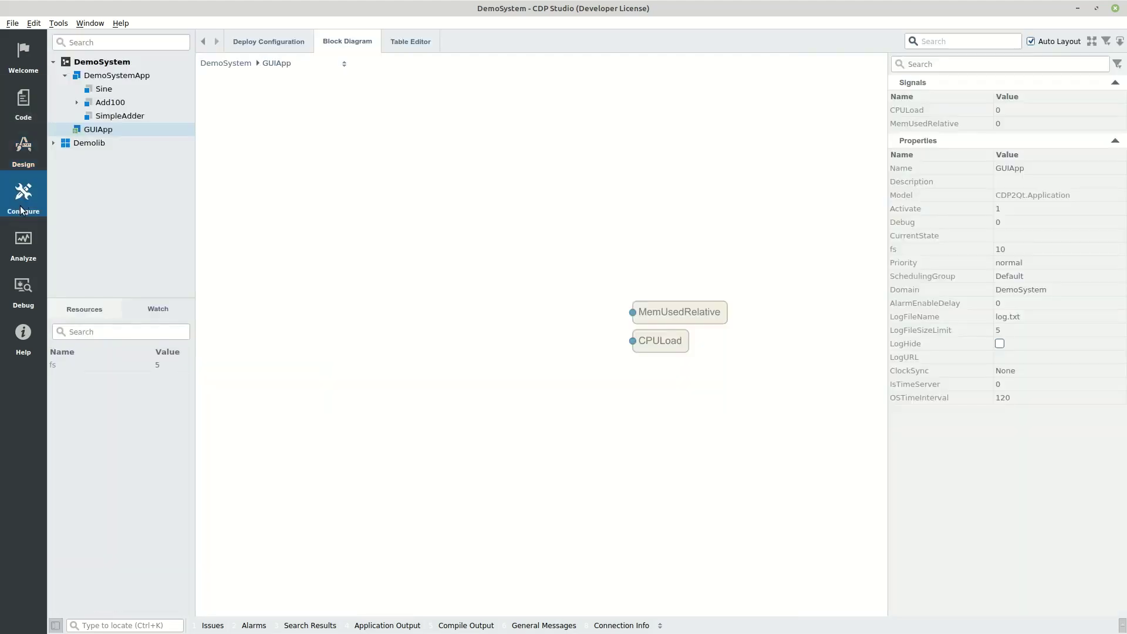
{"action": "right_click", "coordinate": [118, 62]}
{"action": "left_click", "coordinate": [135, 64]}
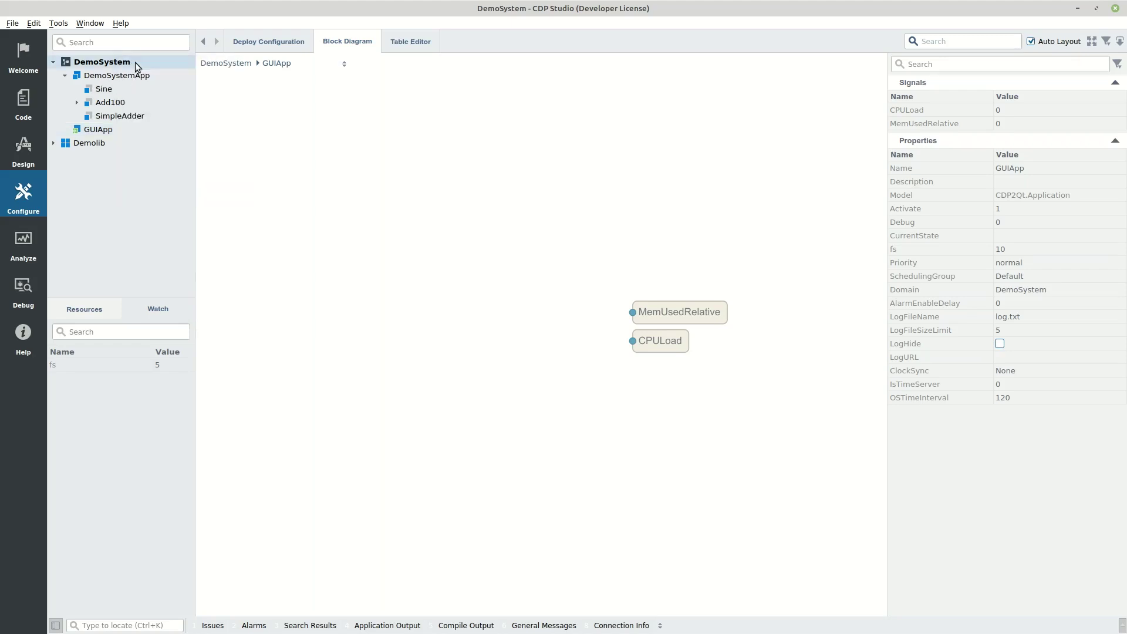
{"action": "left_click", "coordinate": [516, 127]}
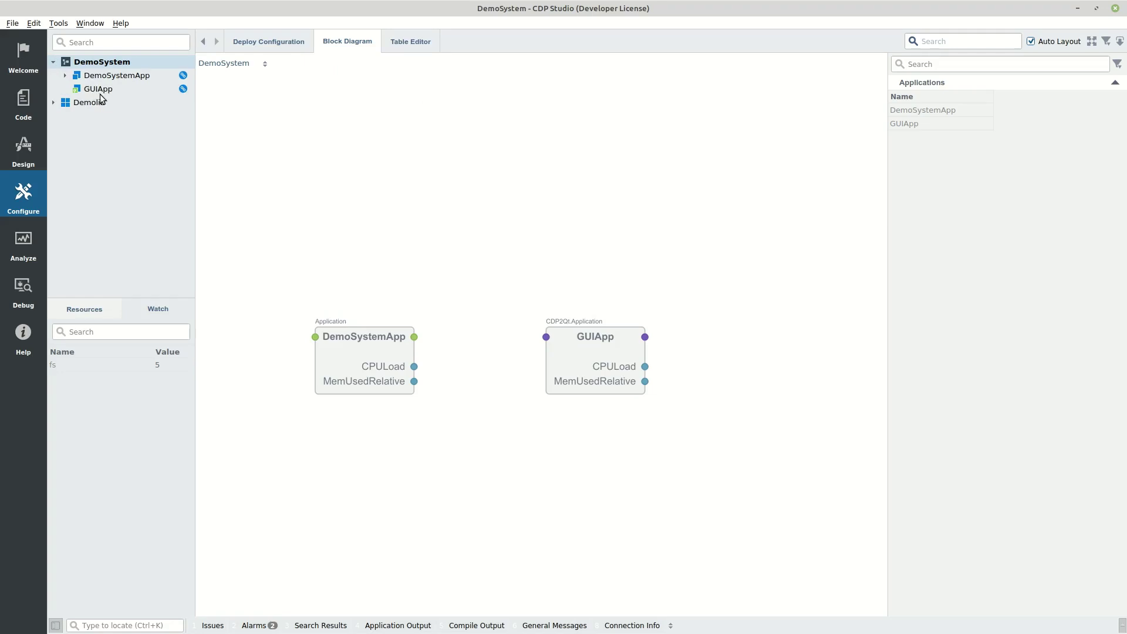
Inspect the live signals and parameters of Sine under DemoSystemApp, and disconnect from DemoSystem.
{"action": "left_click", "coordinate": [68, 72]}
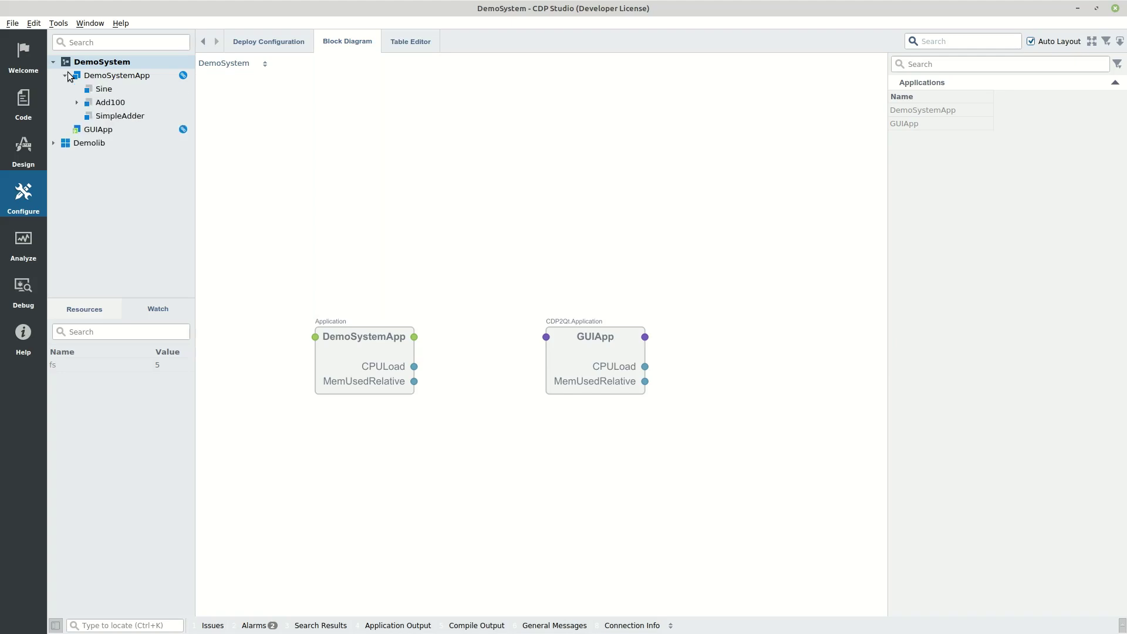
{"action": "left_click", "coordinate": [109, 92]}
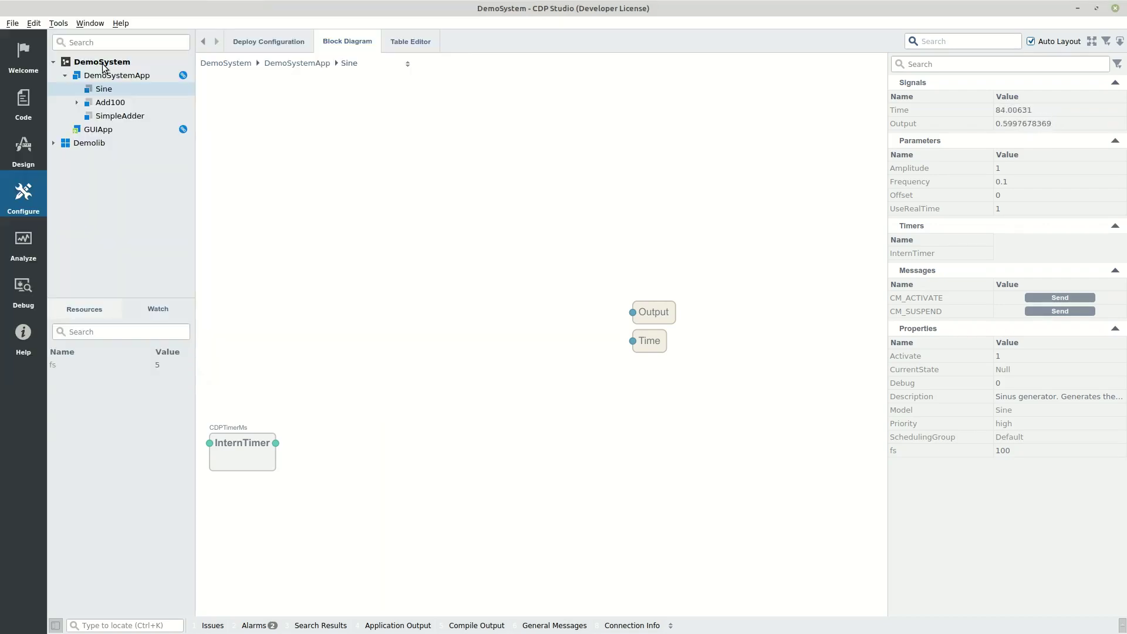
{"action": "left_click", "coordinate": [121, 86]}
Preview the main themes flat_light, flat_dark, cdp_dark, flat_gray and cdp_light for mainWindow in Design mode, and cancel the theme selection.
{"action": "left_click", "coordinate": [25, 159]}
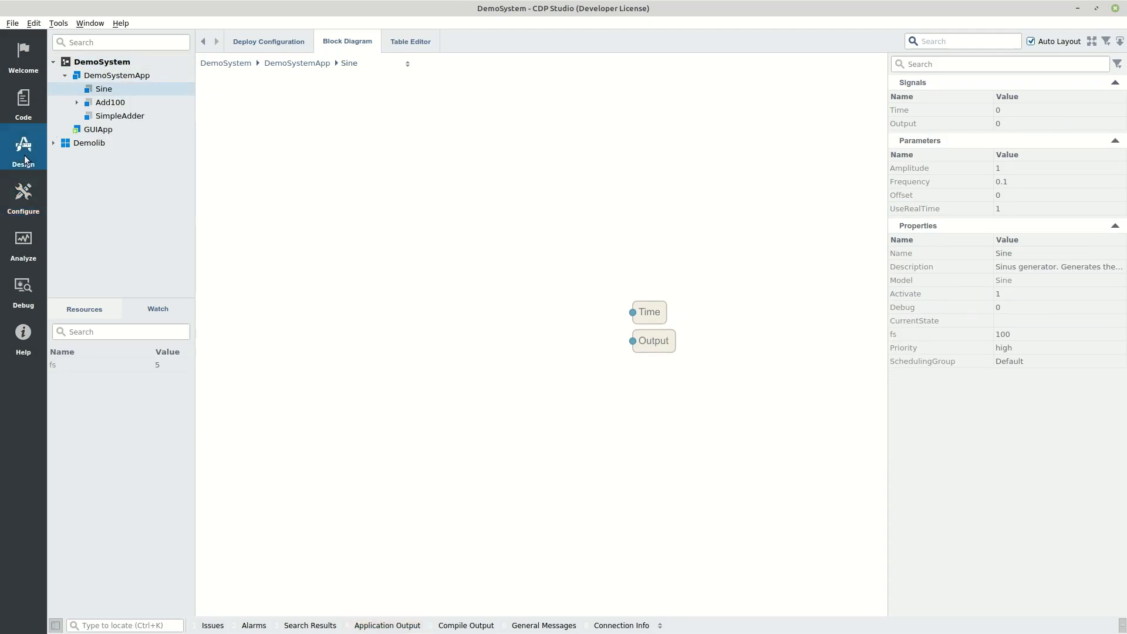
{"action": "right_click", "coordinate": [695, 87]}
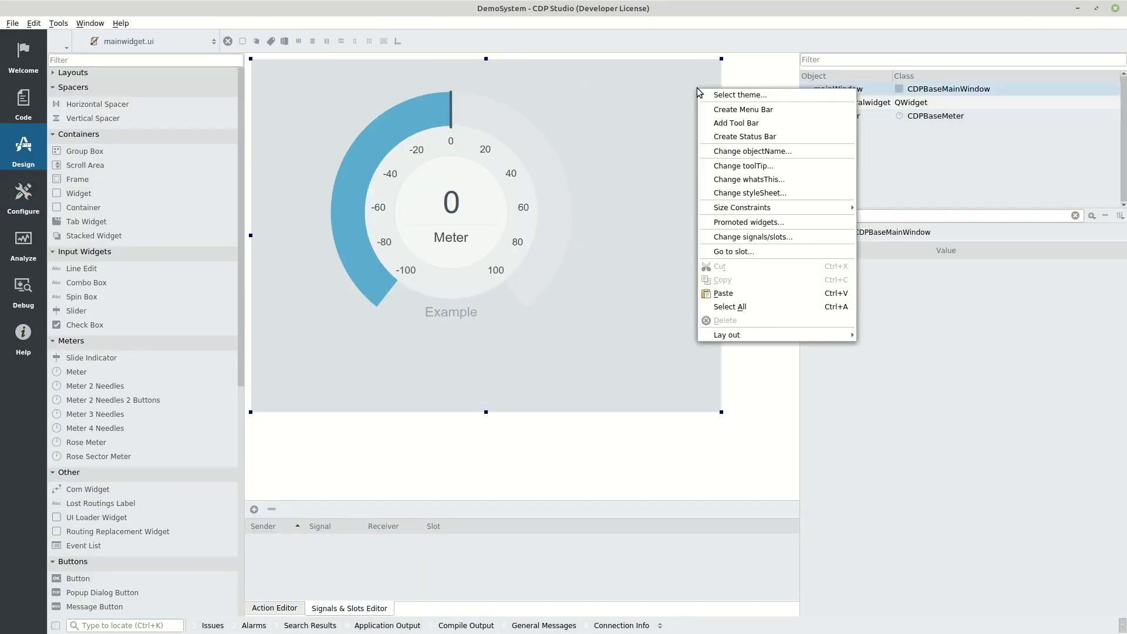
{"action": "left_click", "coordinate": [703, 93]}
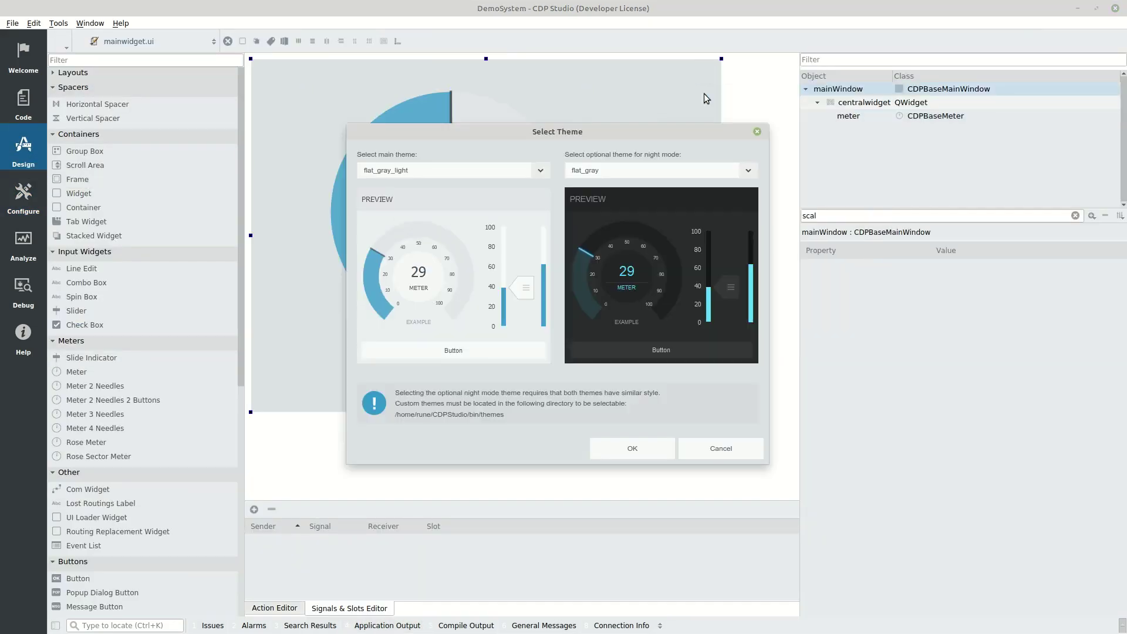
{"action": "left_click", "coordinate": [540, 171]}
{"action": "left_click", "coordinate": [533, 185]}
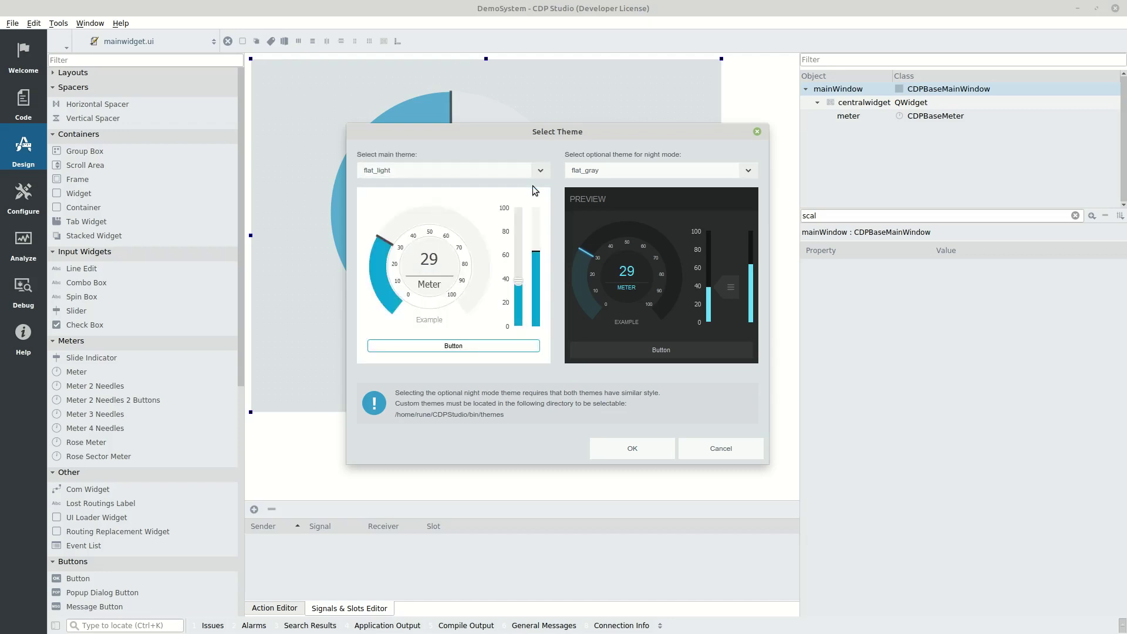
{"action": "scroll", "coordinate": [520, 171], "scroll_direction": "up", "scroll_amount": 1}
{"action": "scroll", "coordinate": [520, 172], "scroll_direction": "down", "scroll_amount": 1}
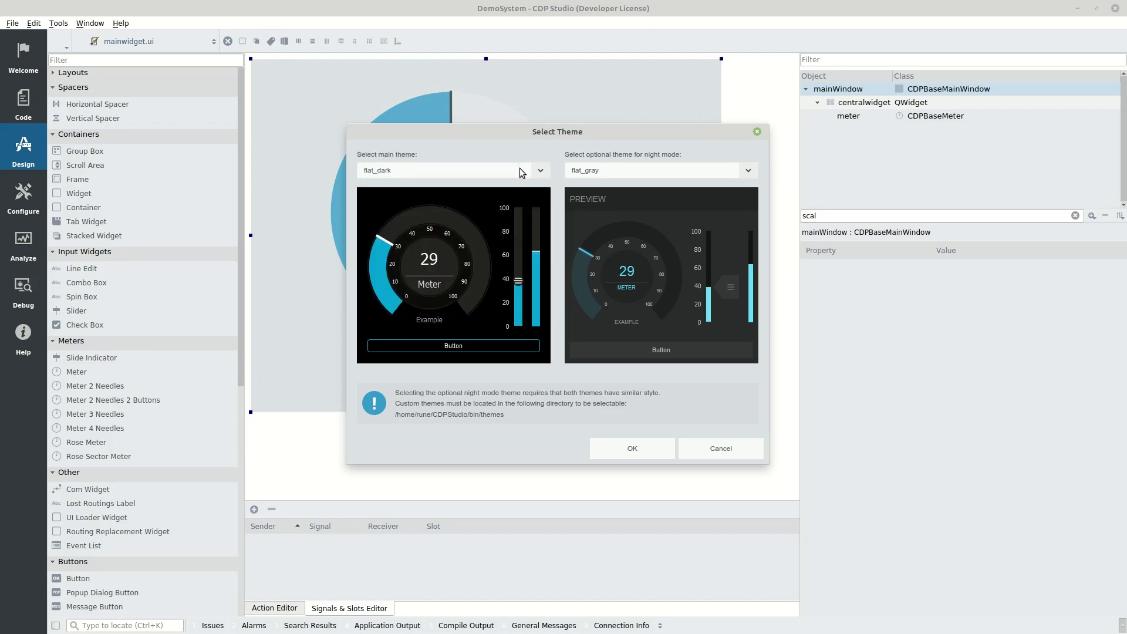
{"action": "scroll", "coordinate": [520, 172], "scroll_direction": "up", "scroll_amount": 2}
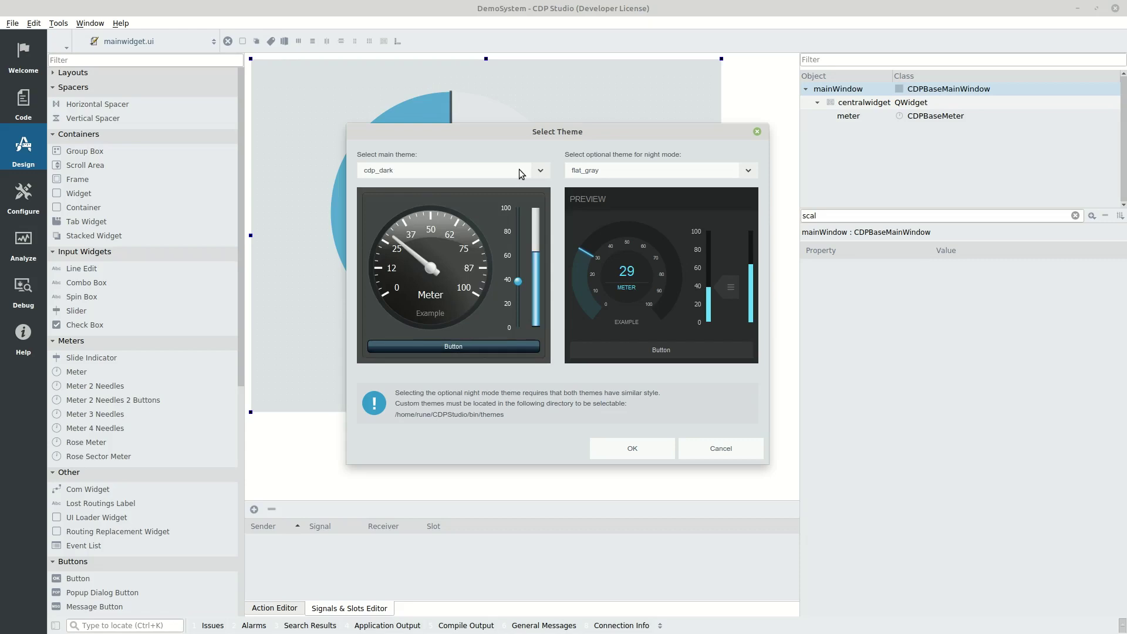
{"action": "scroll", "coordinate": [516, 171], "scroll_direction": "down", "scroll_amount": 3}
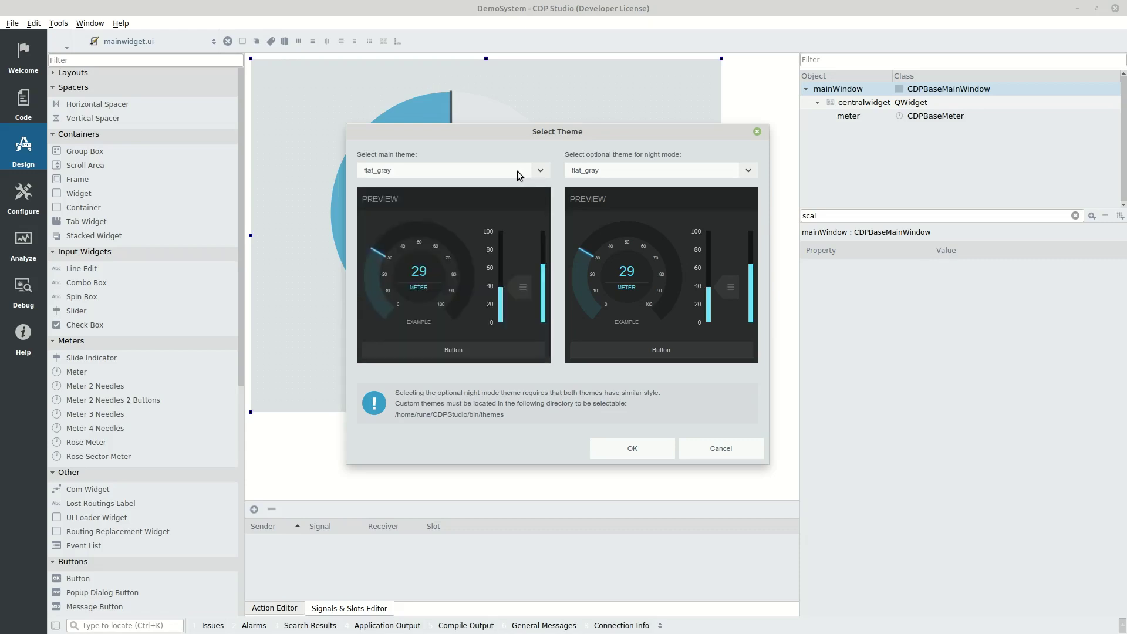
{"action": "scroll", "coordinate": [517, 170], "scroll_direction": "up", "scroll_amount": 1}
{"action": "scroll", "coordinate": [516, 171], "scroll_direction": "up", "scroll_amount": 1}
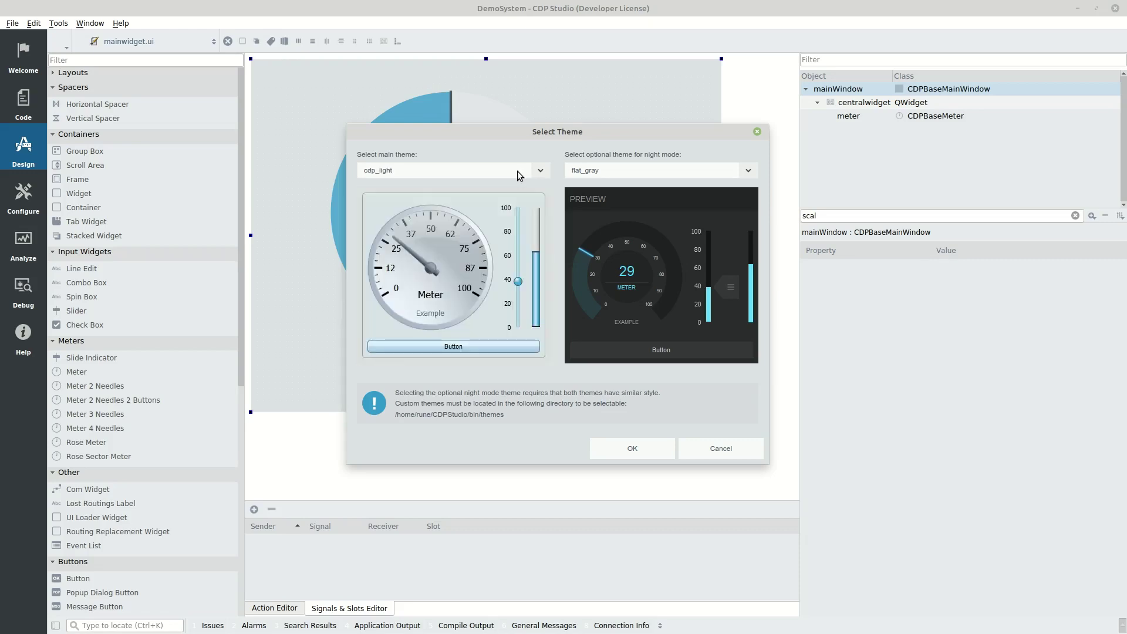
{"action": "scroll", "coordinate": [516, 171], "scroll_direction": "down", "scroll_amount": 3}
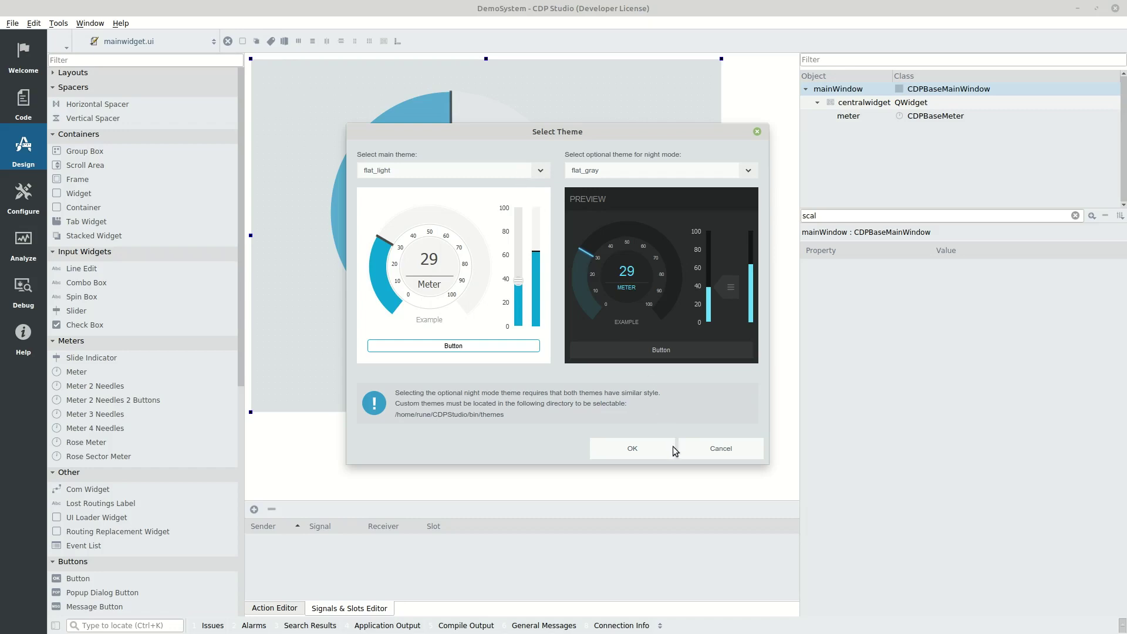
{"action": "left_click", "coordinate": [705, 454]}
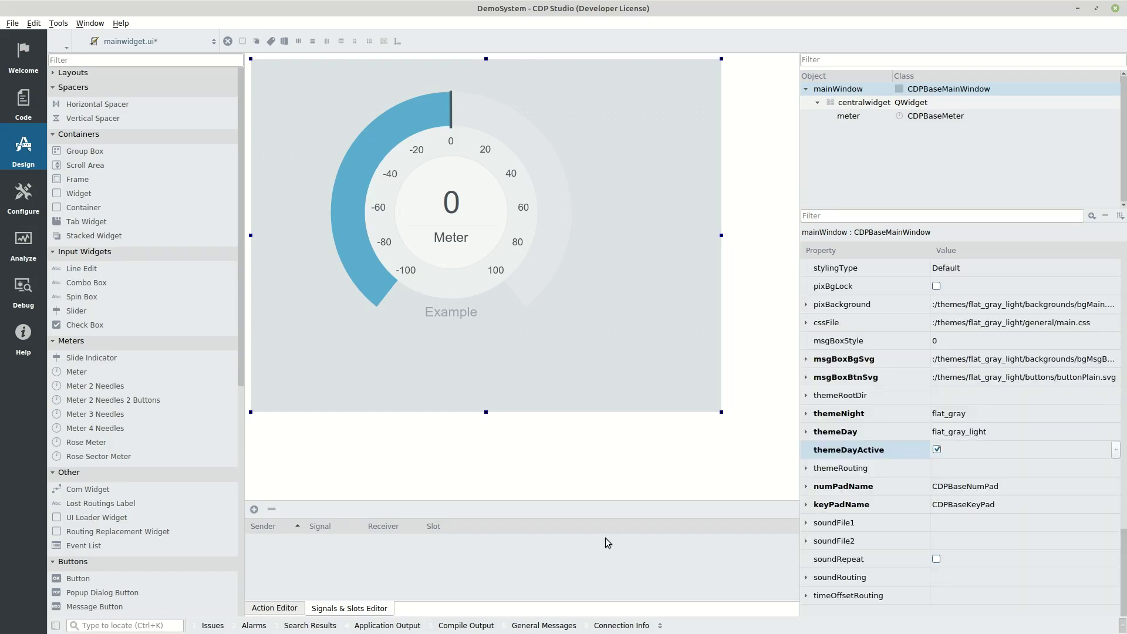
Browse the available display, dialog and graph widgets in Design mode, and read the description of QWebView.
{"action": "scroll", "coordinate": [182, 325], "scroll_direction": "down", "scroll_amount": 8}
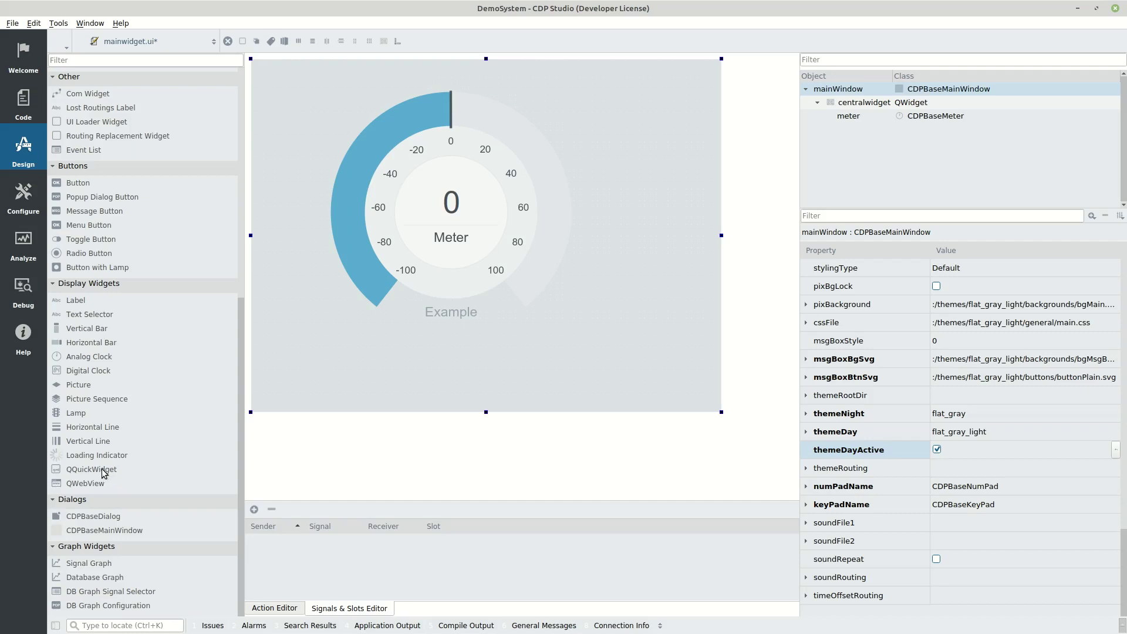
{"action": "left_click_drag", "start_coordinate": [97, 484], "coordinate": [96, 480]}
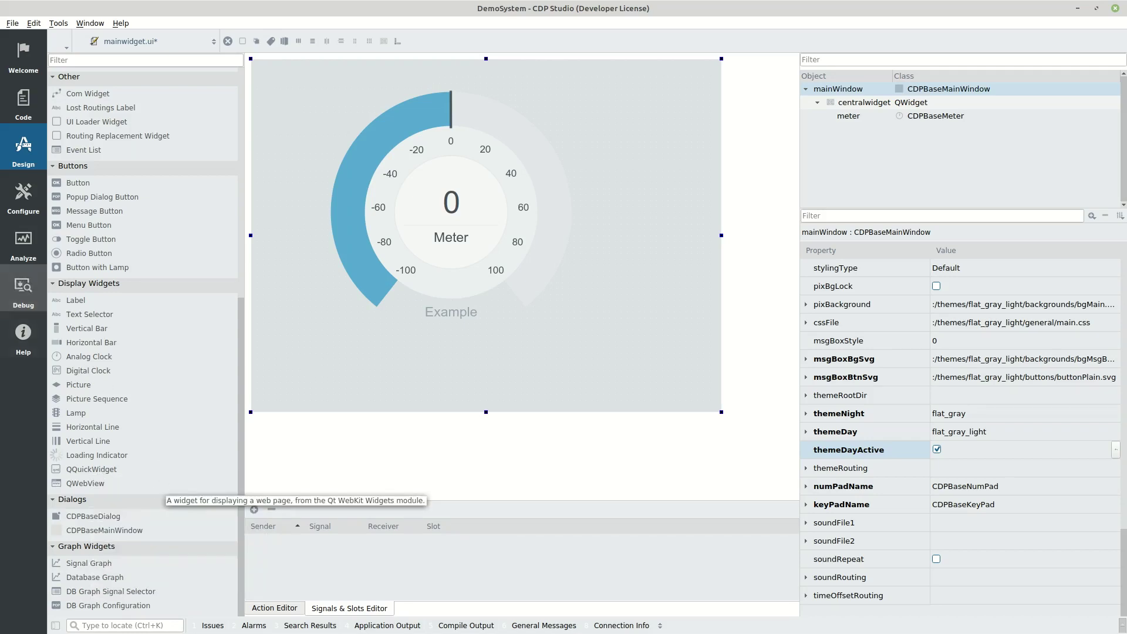
Show DemoSystemApp's resources in Configure mode and examine the components in CANOpenIO, ExternalControlIO, ForceFeedbackJoystick, GPIOPinIO and I2CIO.
{"action": "left_click", "coordinate": [26, 199]}
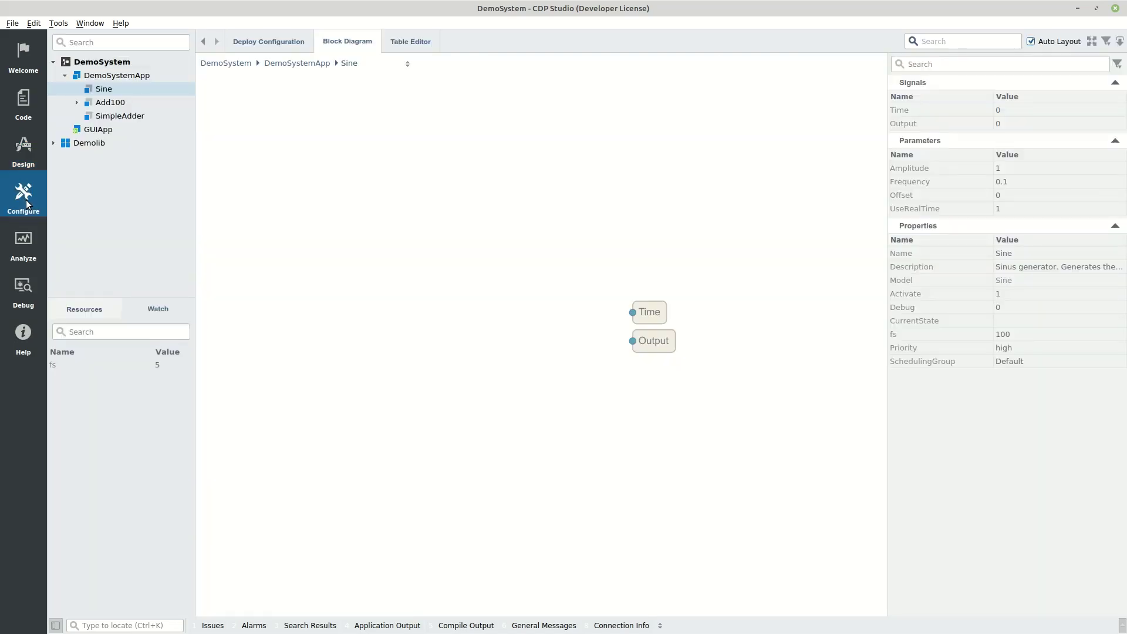
{"action": "left_click", "coordinate": [114, 78]}
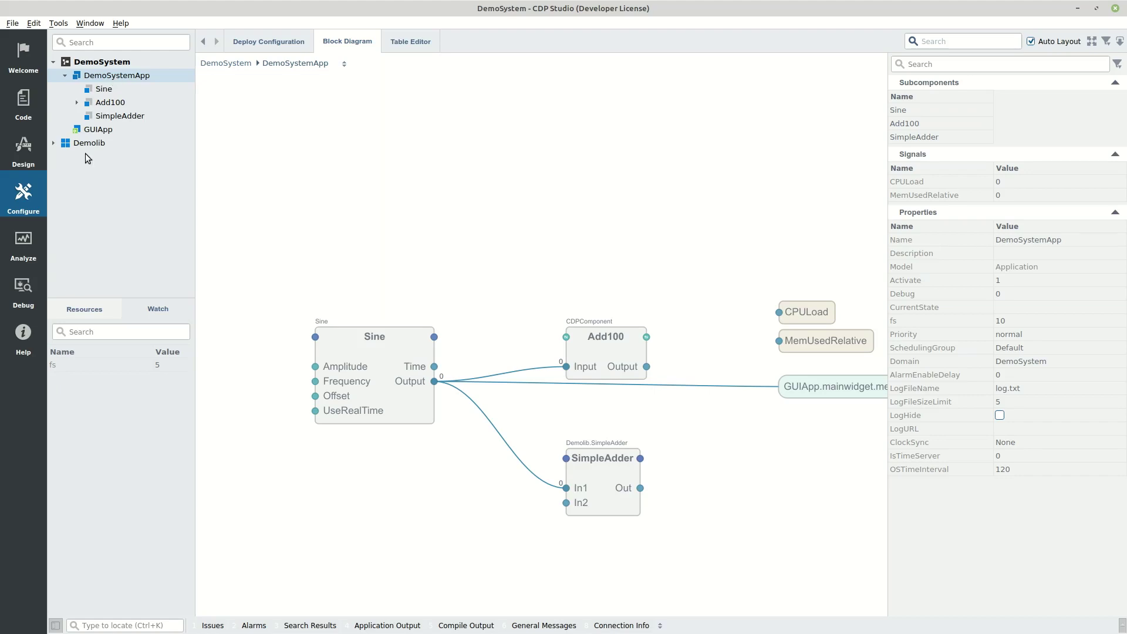
{"action": "left_click", "coordinate": [88, 315]}
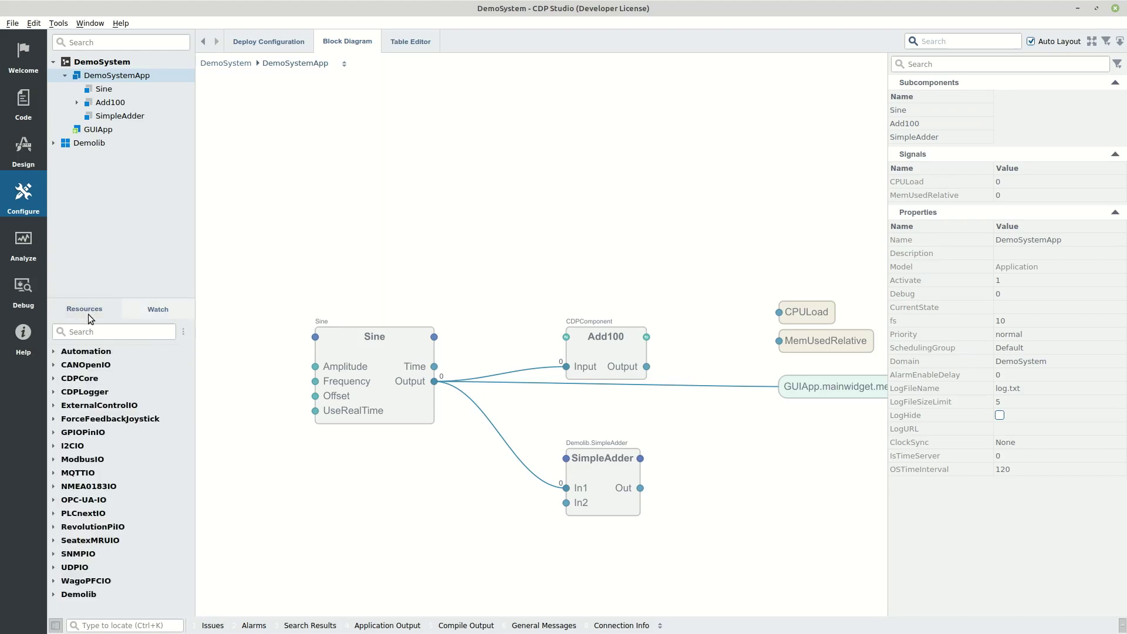
{"action": "left_click", "coordinate": [54, 365]}
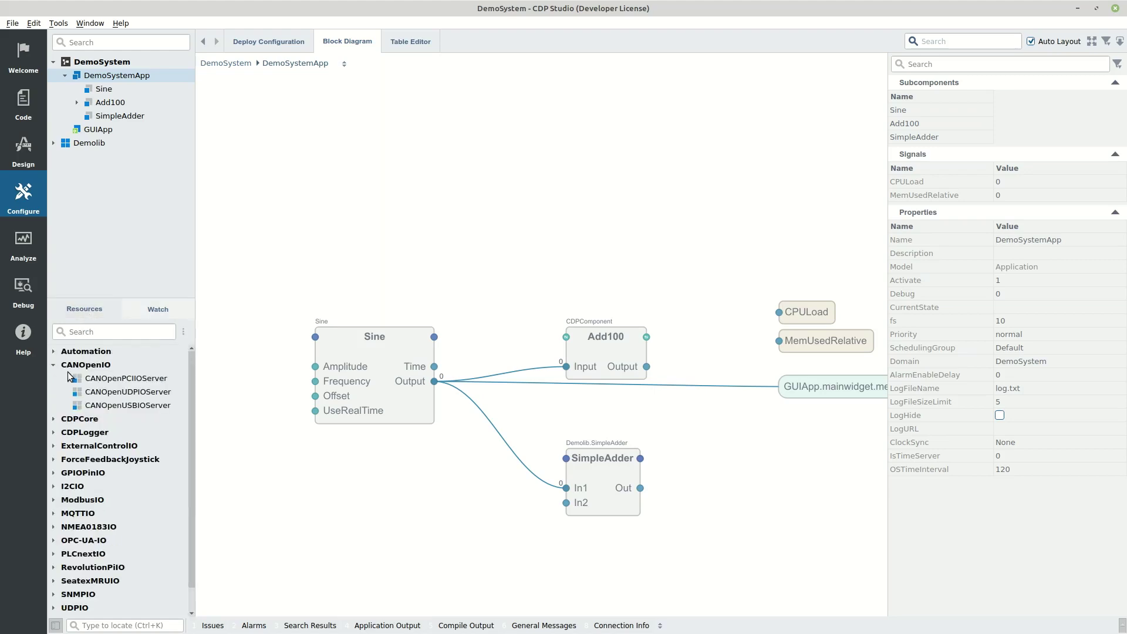
{"action": "left_click", "coordinate": [54, 446]}
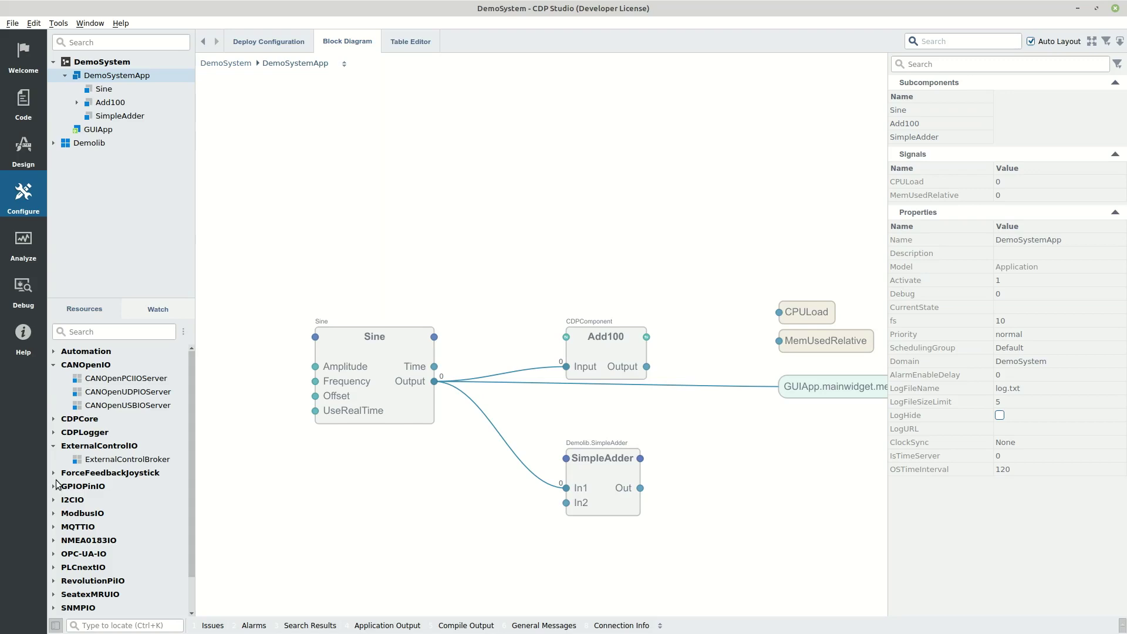
{"action": "left_click", "coordinate": [54, 474]}
{"action": "left_click", "coordinate": [57, 500]}
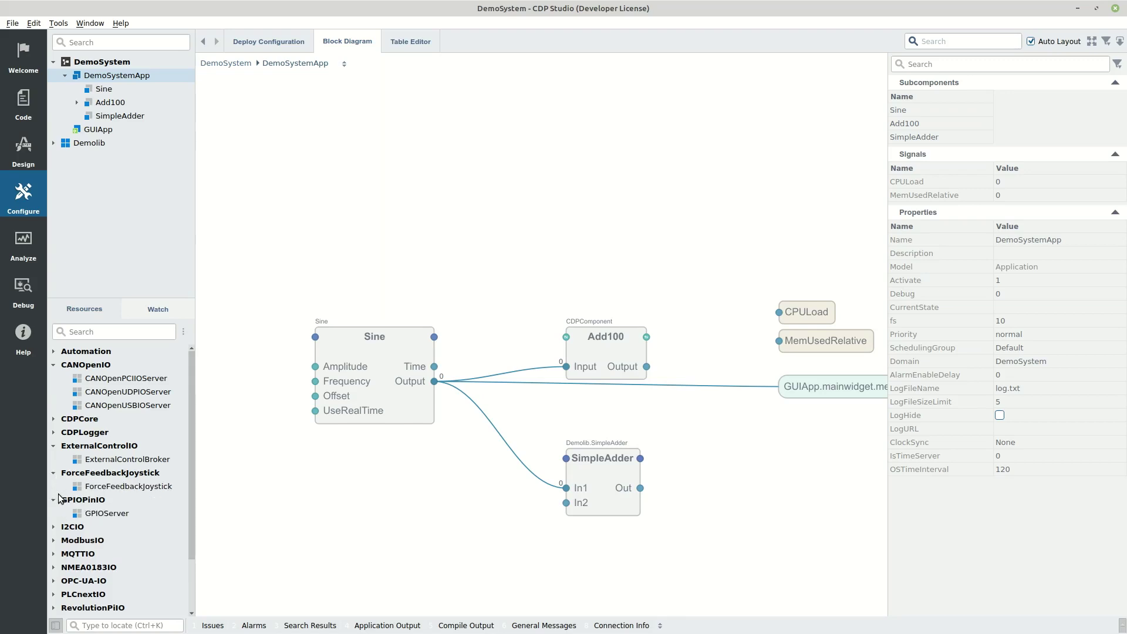
{"action": "left_click", "coordinate": [62, 528]}
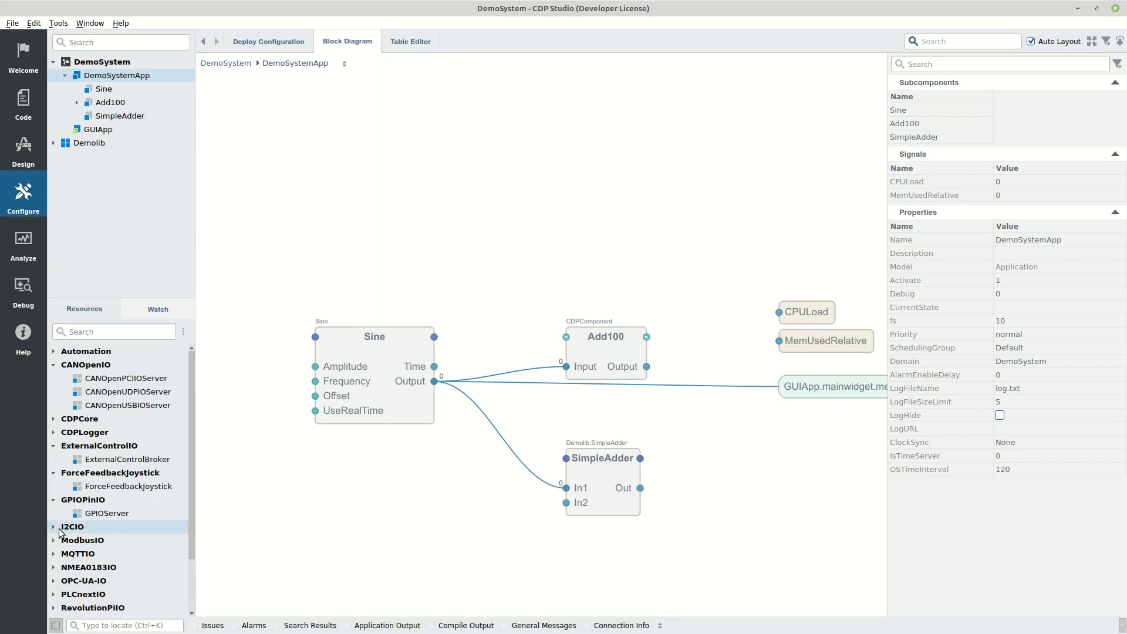
{"action": "left_click", "coordinate": [54, 527]}
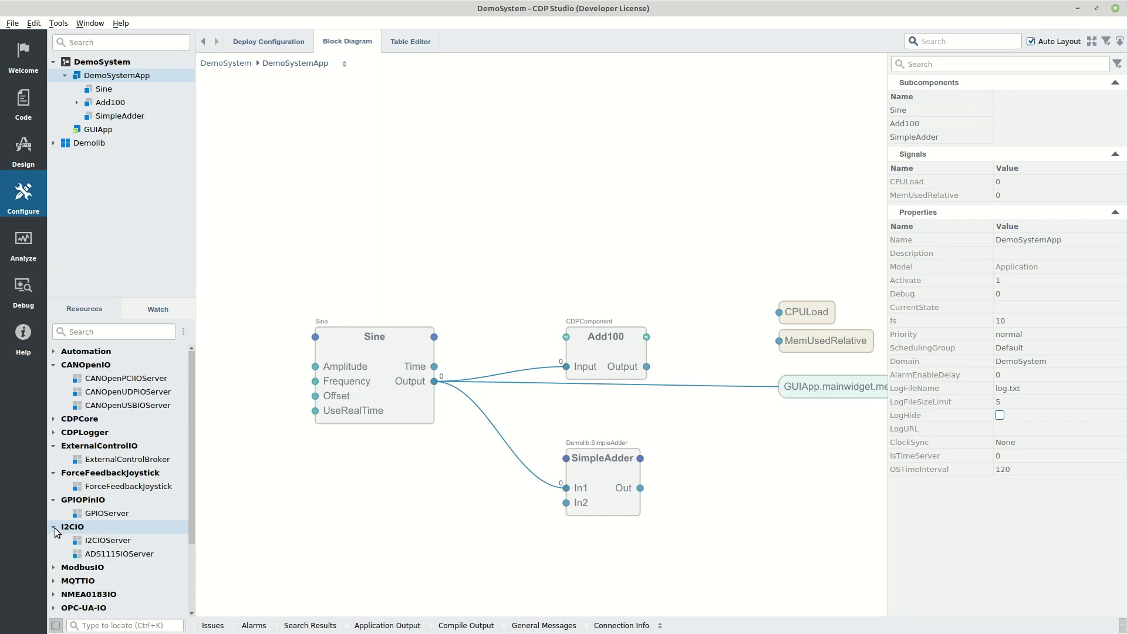
Examine the components offered by the ModbusIO, MQTTIO, NMEA0183IO and OPC-UA-IO resource libraries.
{"action": "scroll", "coordinate": [58, 535], "scroll_direction": "down", "scroll_amount": 1}
{"action": "scroll", "coordinate": [58, 535], "scroll_direction": "down", "scroll_amount": 2}
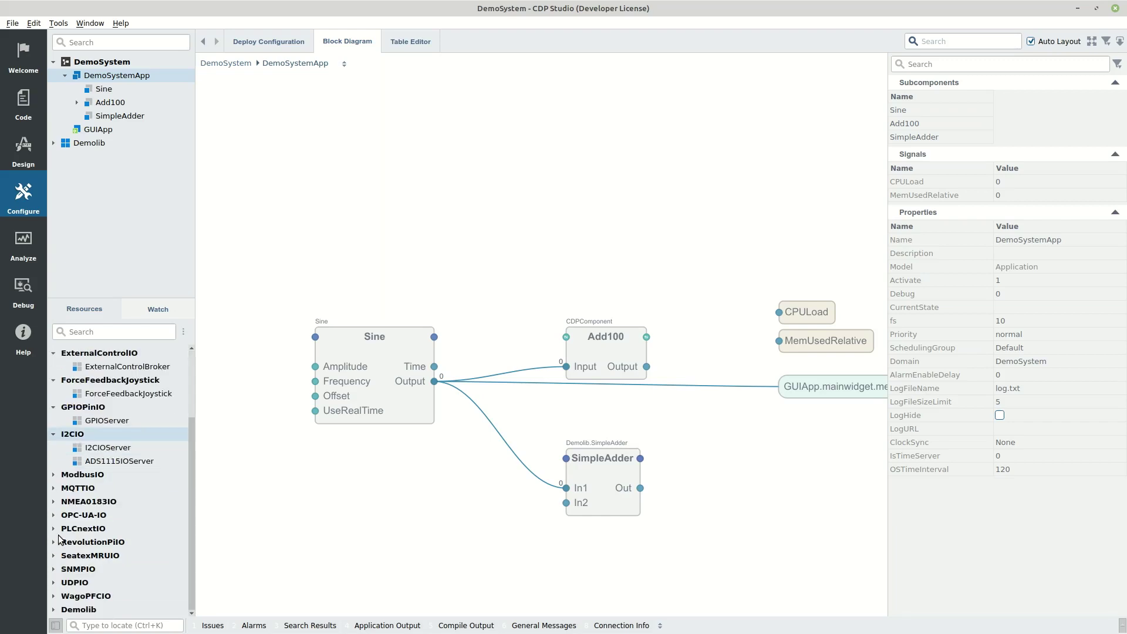
{"action": "left_click", "coordinate": [55, 476]}
{"action": "scroll", "coordinate": [57, 482], "scroll_direction": "down", "scroll_amount": 5}
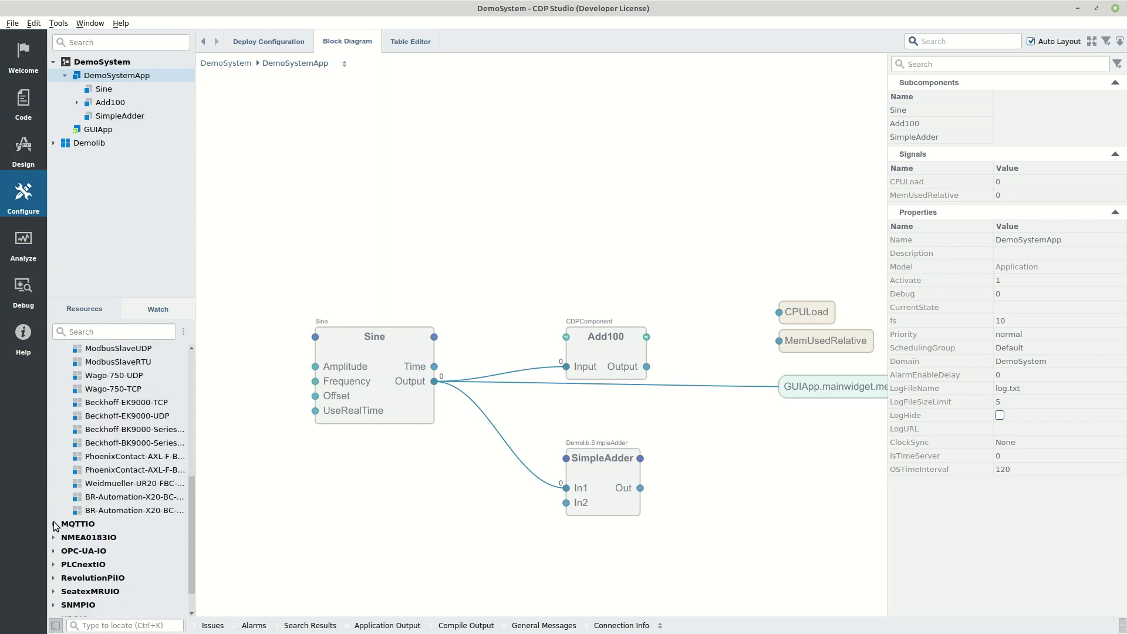
{"action": "left_click", "coordinate": [53, 524]}
{"action": "scroll", "coordinate": [57, 525], "scroll_direction": "down", "scroll_amount": 2}
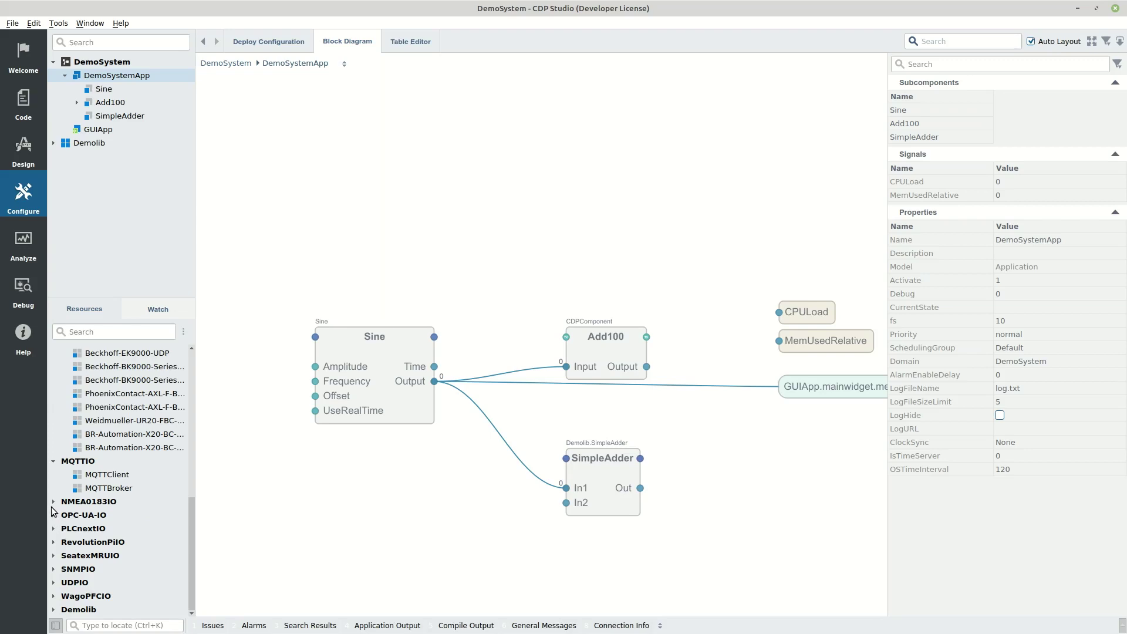
{"action": "left_click", "coordinate": [54, 501]}
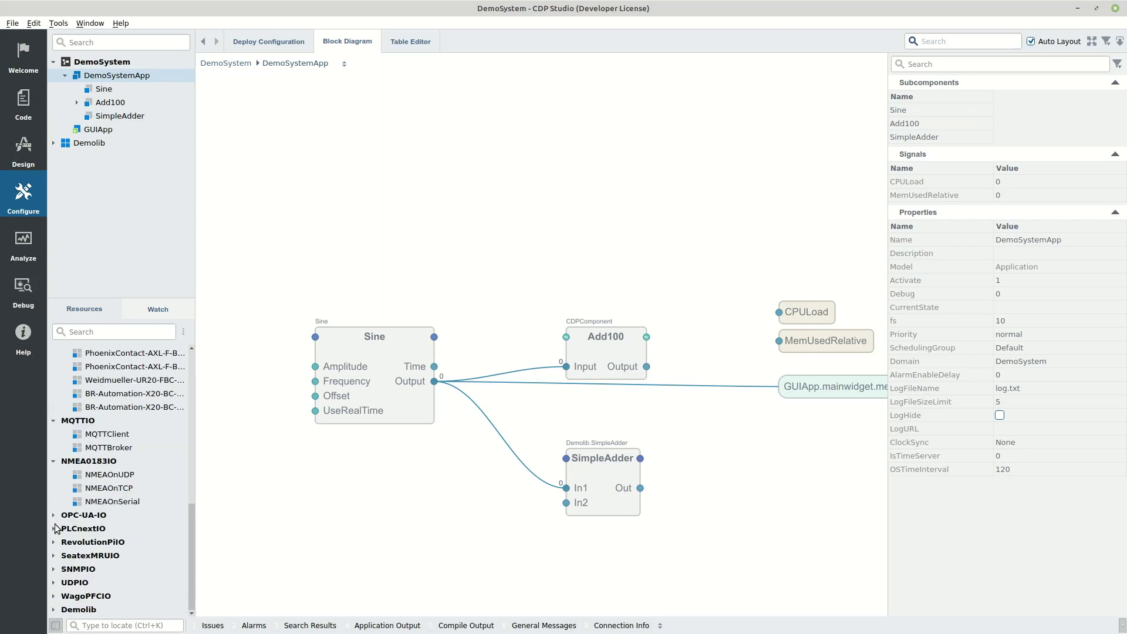
{"action": "left_click", "coordinate": [54, 515]}
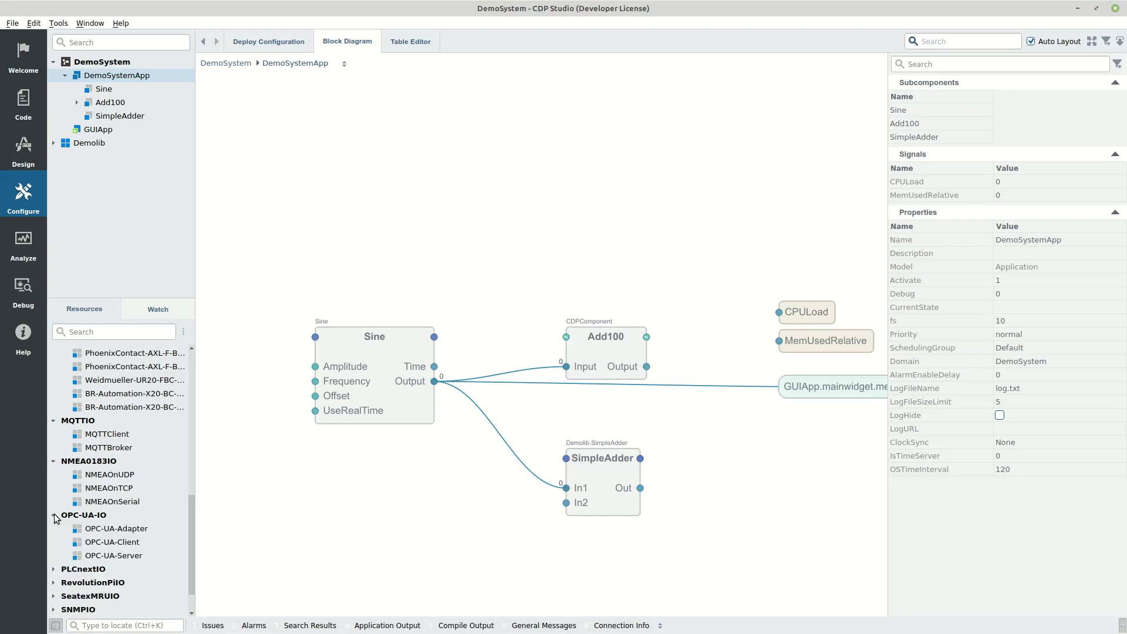
{"action": "scroll", "coordinate": [57, 520], "scroll_direction": "down", "scroll_amount": 1}
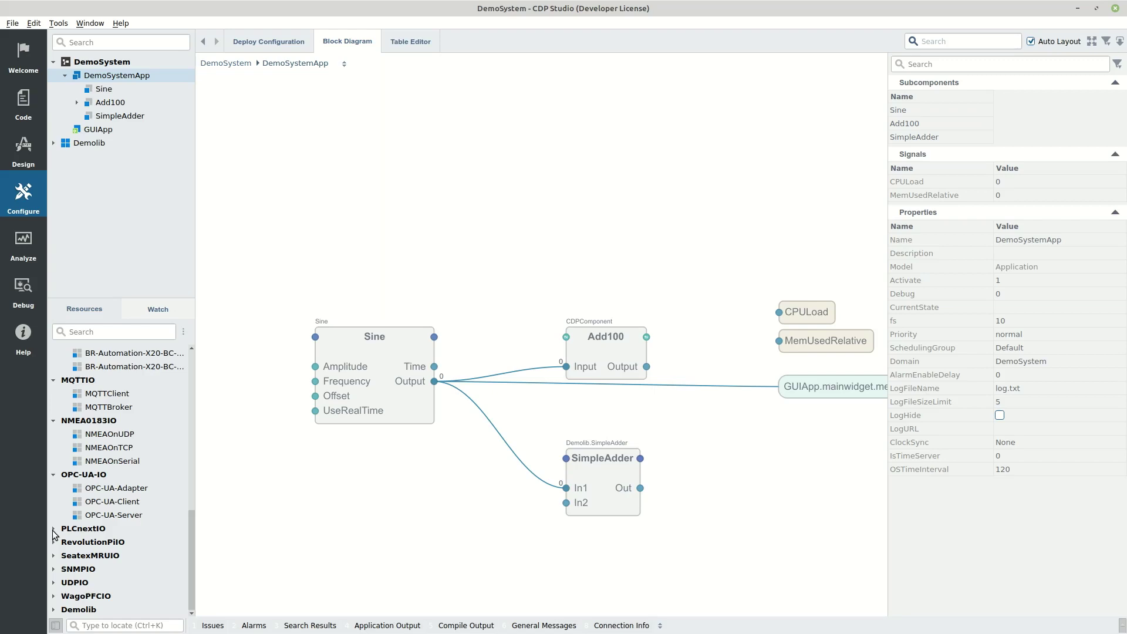
Browse the example projects and the tutorials offered in Welcome mode.
{"action": "left_click", "coordinate": [43, 52]}
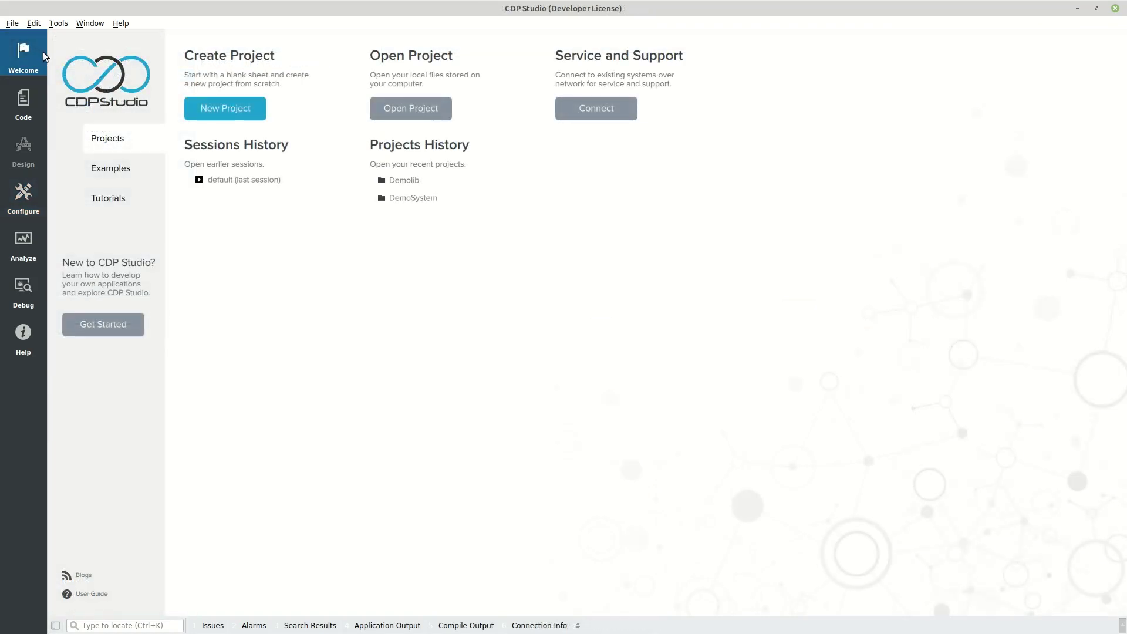
{"action": "left_click", "coordinate": [120, 167]}
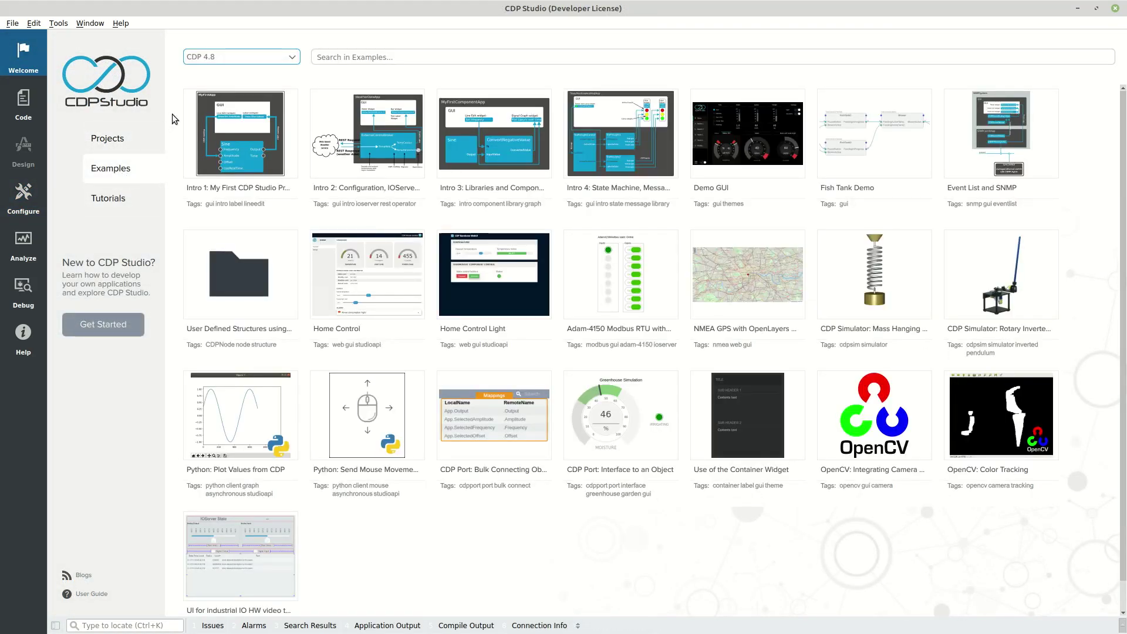
{"action": "left_click", "coordinate": [121, 198]}
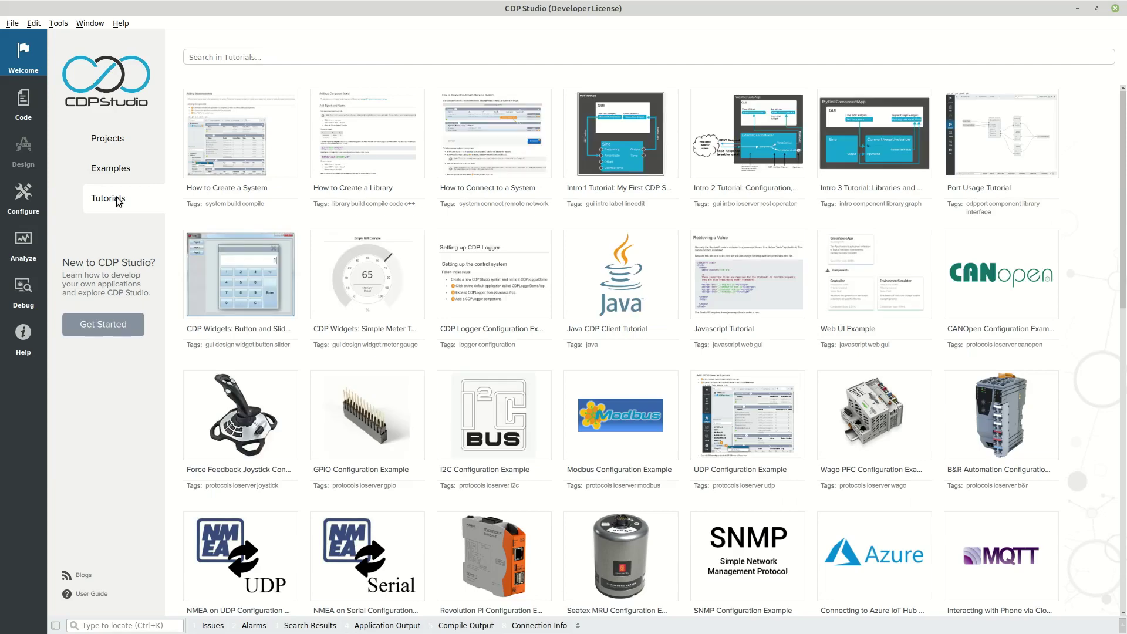
{"action": "scroll", "coordinate": [596, 182], "scroll_direction": "down", "scroll_amount": 3}
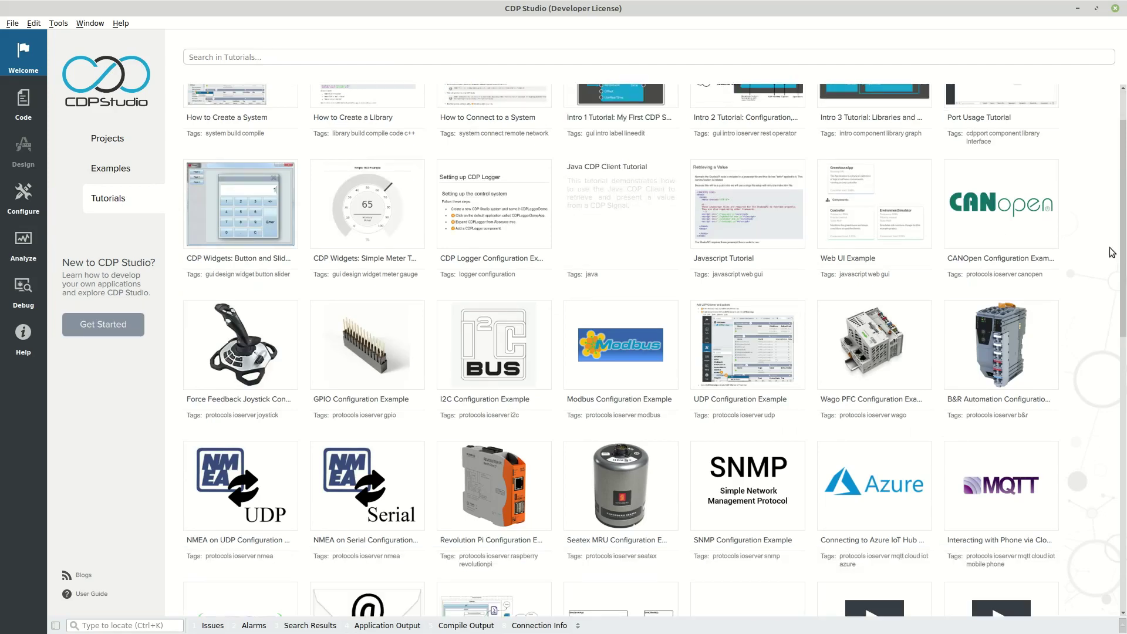
Add an NMEAOnSerial component to DemoSystemApp's block diagram and open its contents.
{"action": "scroll", "coordinate": [1101, 258], "scroll_direction": "up", "scroll_amount": 3}
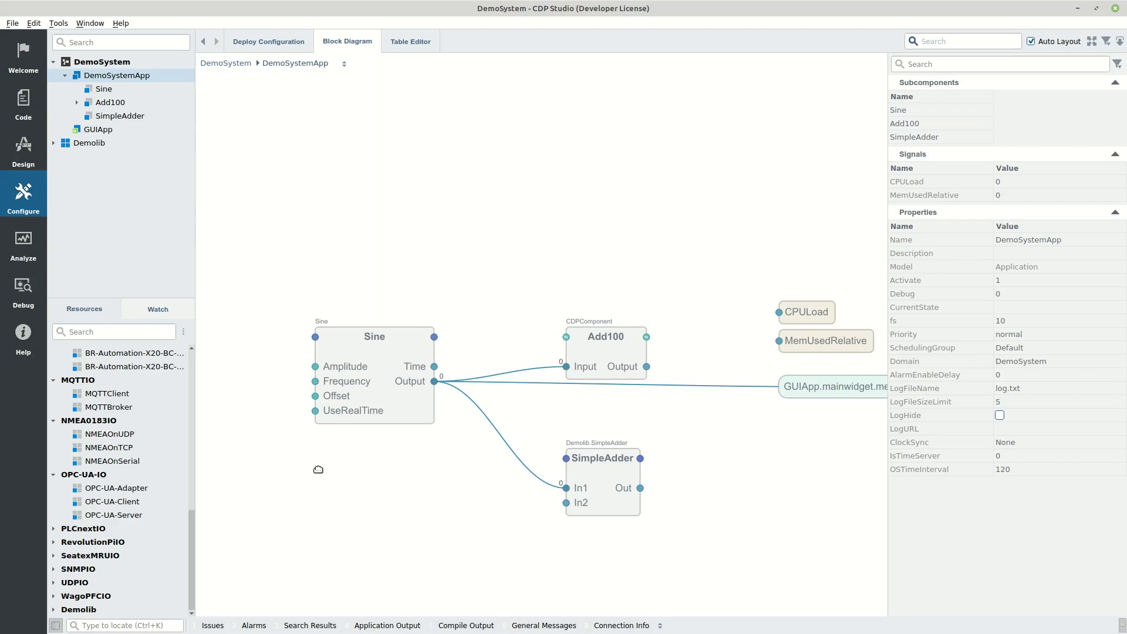
{"action": "left_click_drag", "start_coordinate": [130, 460], "coordinate": [411, 234]}
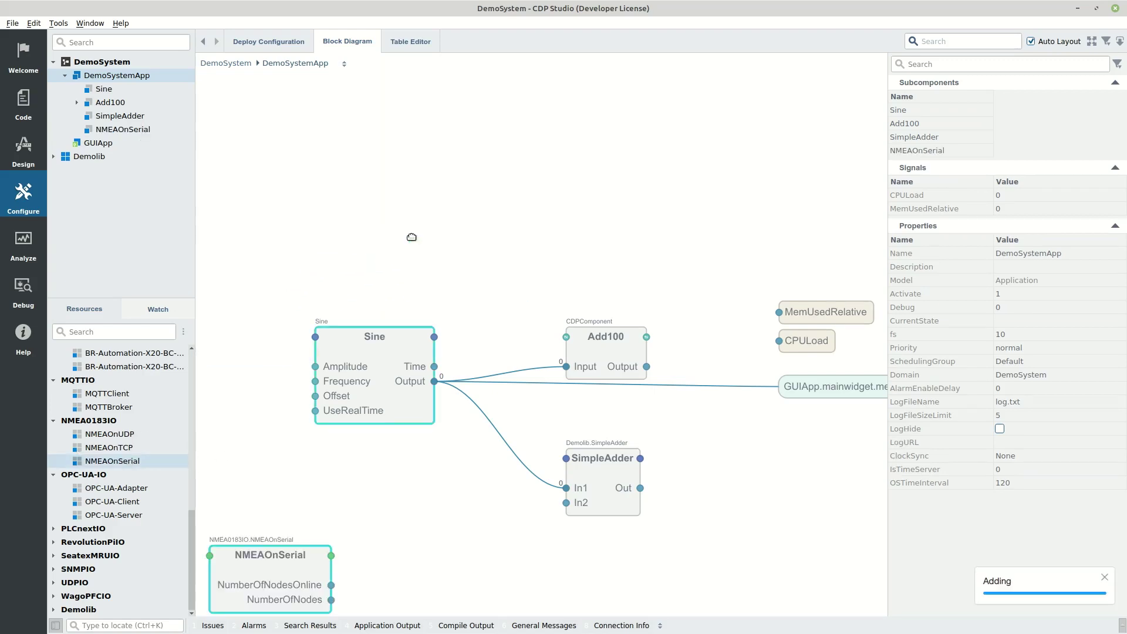
{"action": "double_click", "coordinate": [295, 572]}
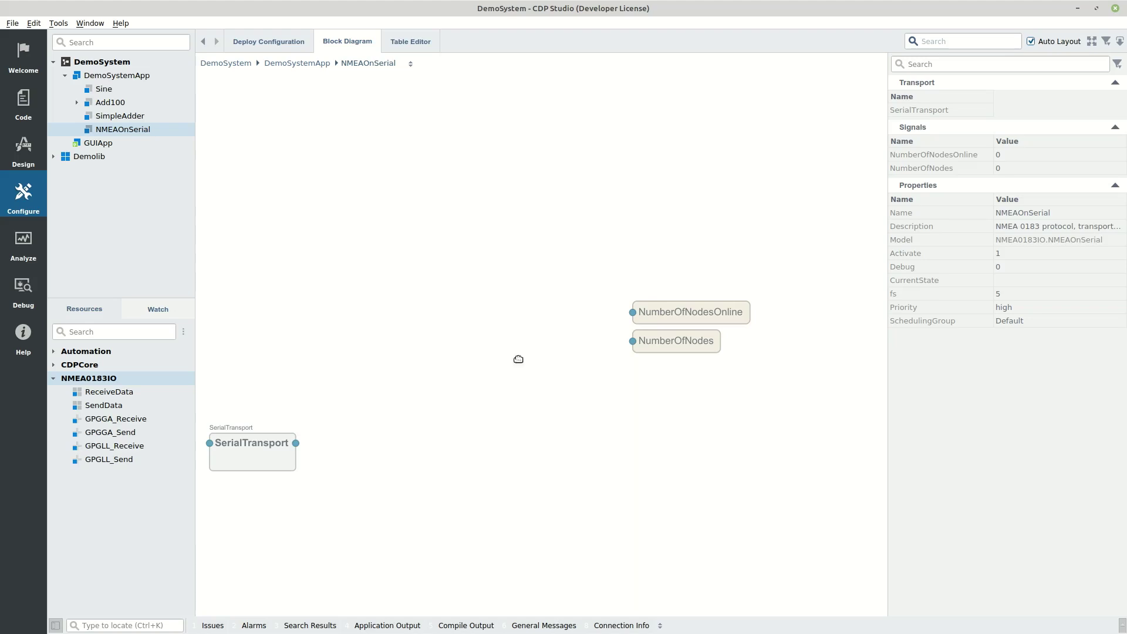
Enter \\.\COM1 as the SerialTransport's ComPort, replace it with /dev/ttyS0, and return to the NMEAOnSerial diagram.
{"action": "left_click", "coordinate": [938, 111]}
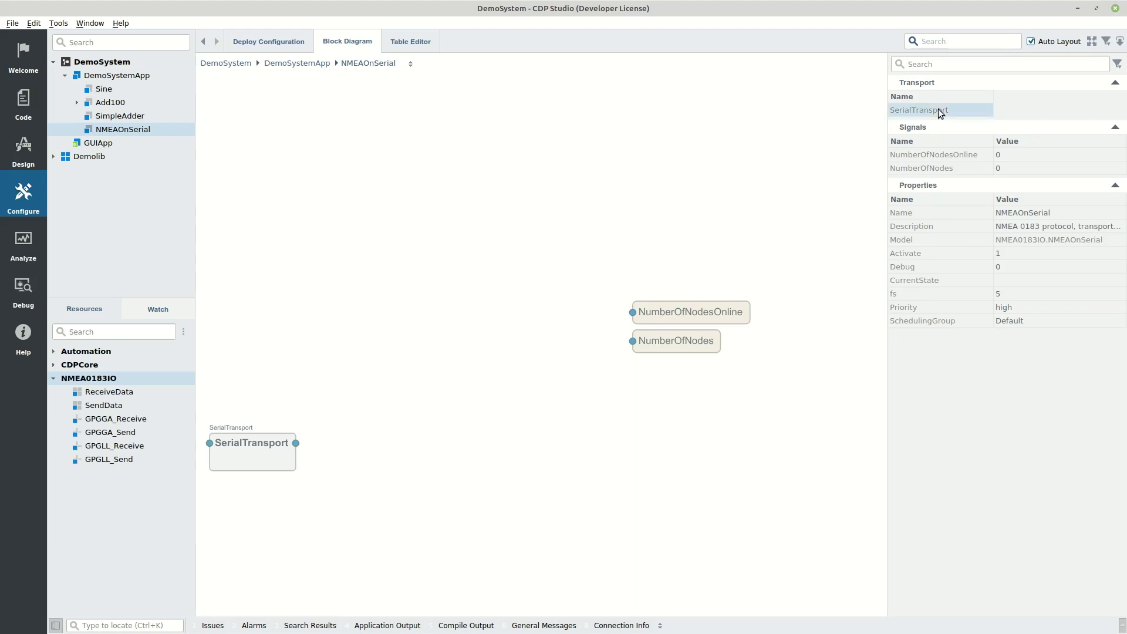
{"action": "double_click", "coordinate": [938, 110]}
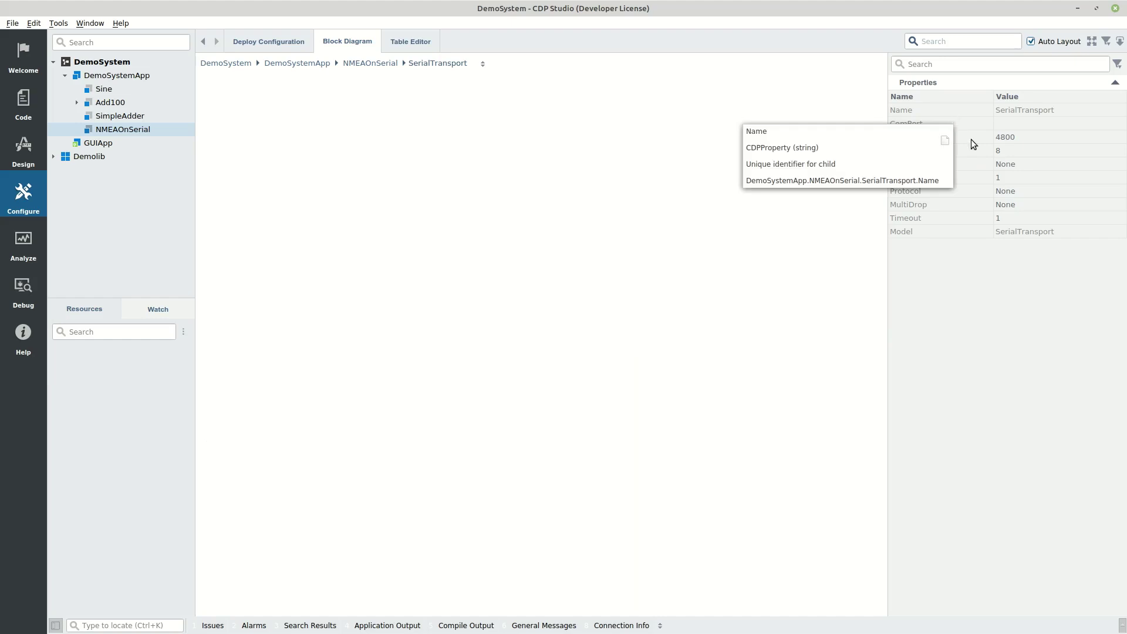
{"action": "left_click", "coordinate": [1020, 122]}
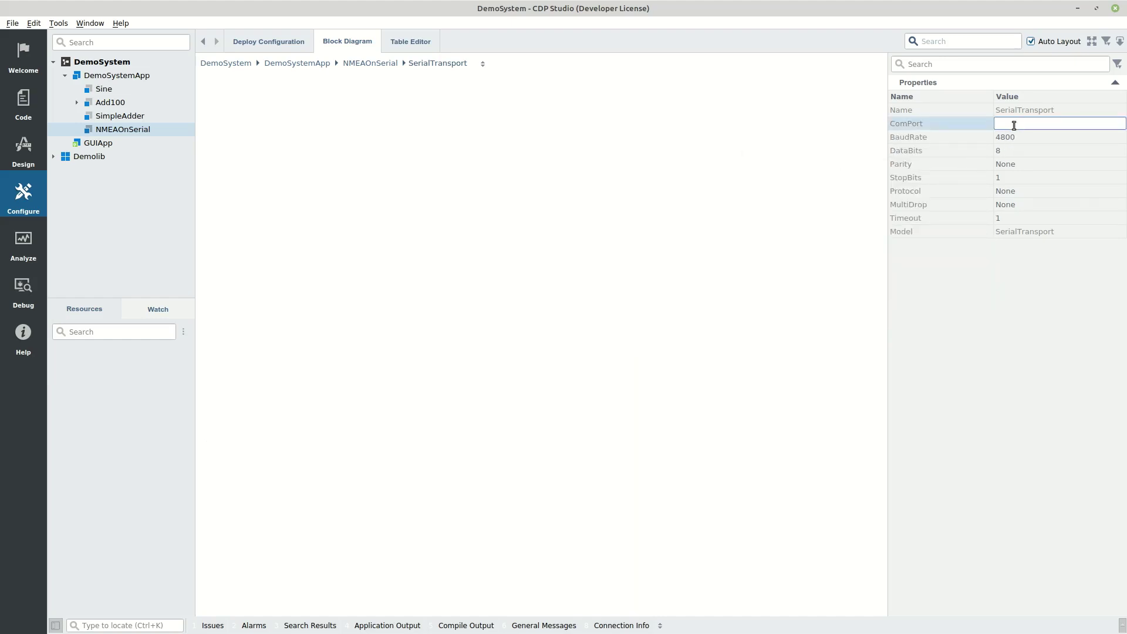
{"action": "type", "text": "\\.\\COM1"}
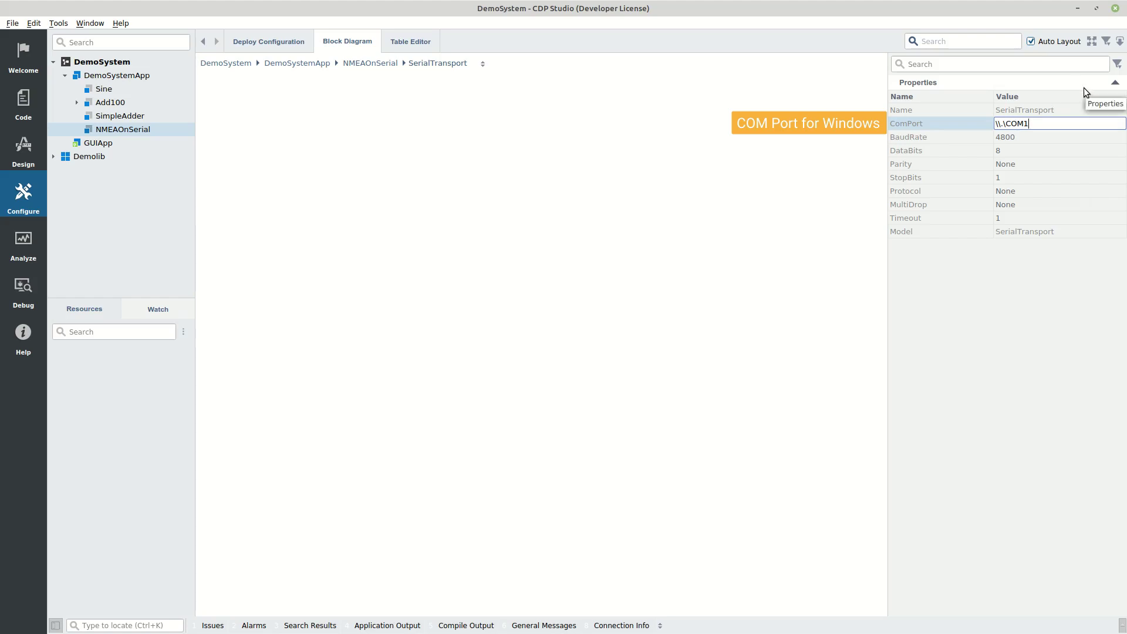
{"action": "key", "text": "ctrl+a"}
{"action": "type", "text": "/dev/tty"}
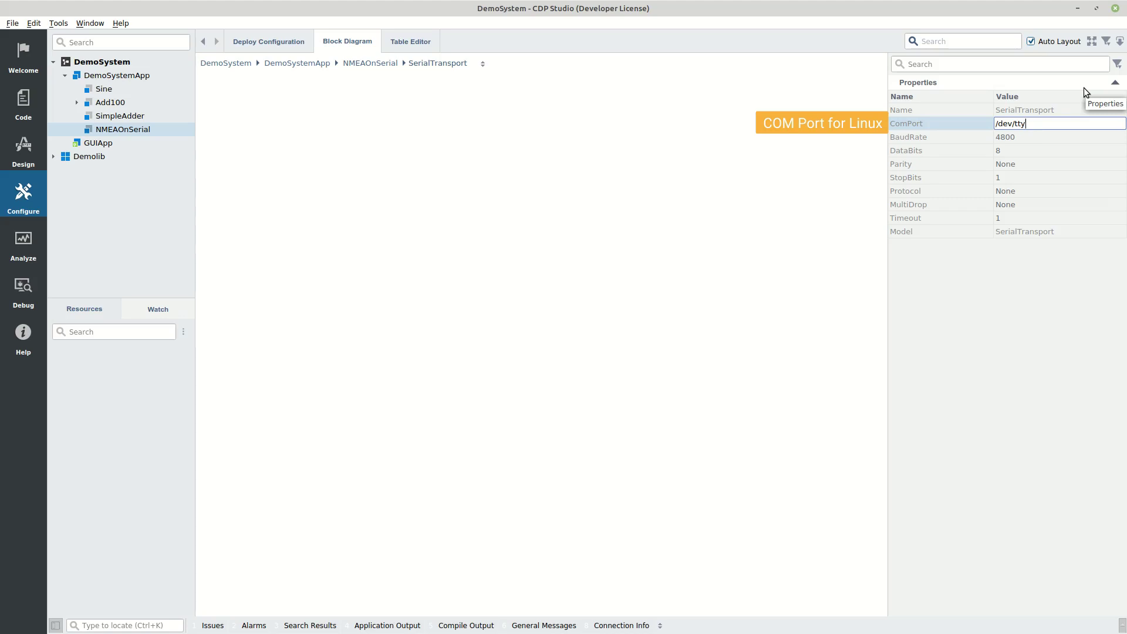
{"action": "type", "text": "S0"}
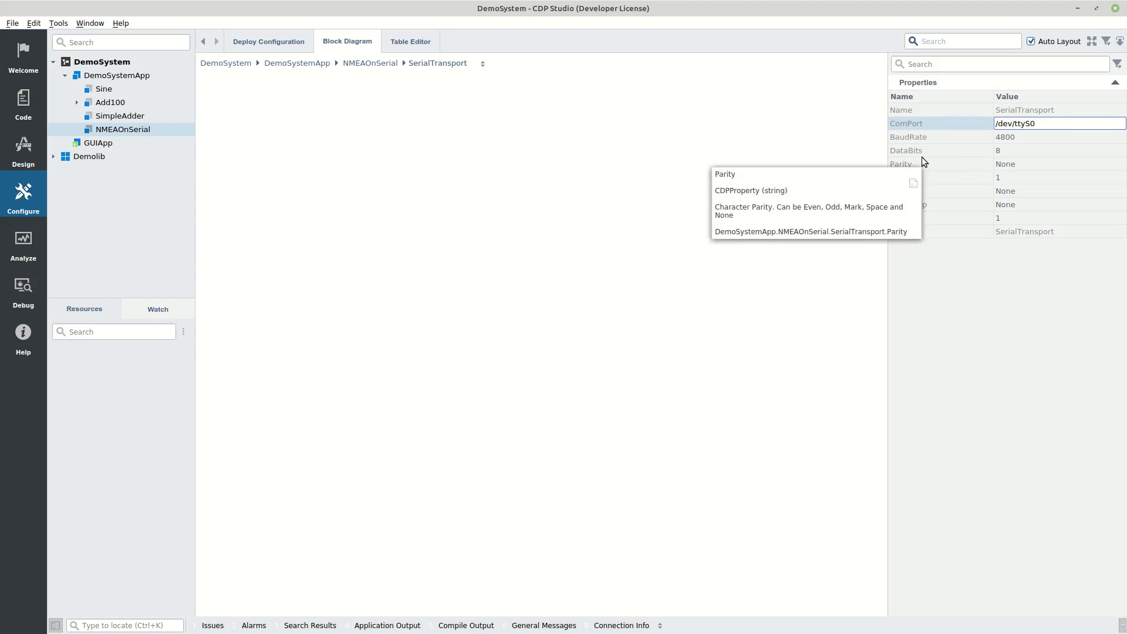
{"action": "double_click", "coordinate": [370, 95]}
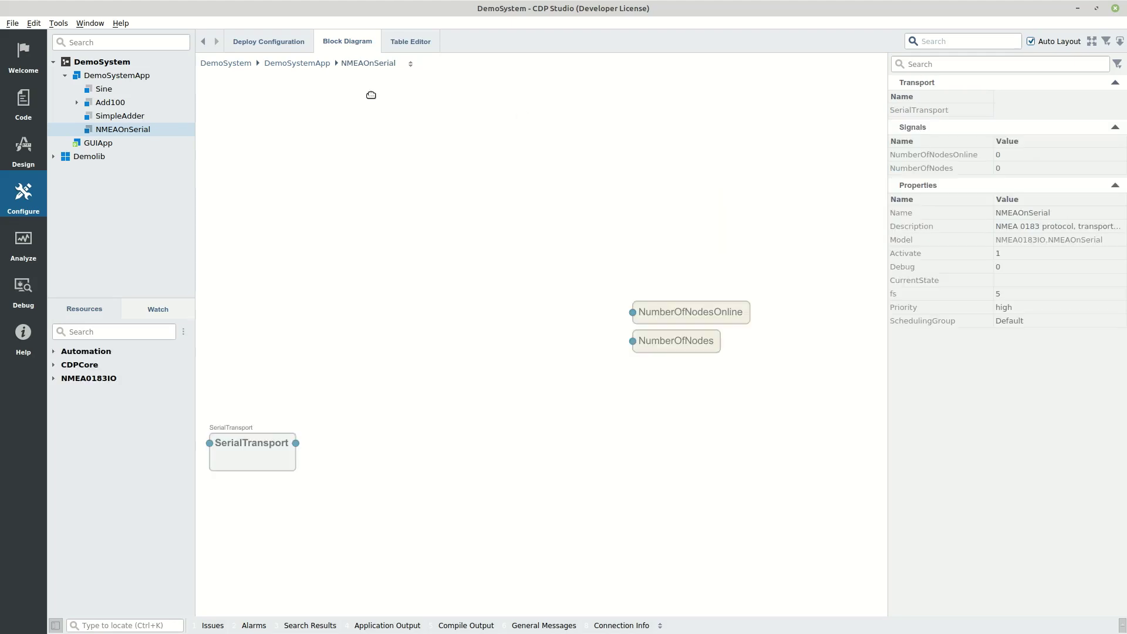
Add a GPGGA_Receive telegram to NMEAOnSerial, fit the diagram to view, and inspect the properties of its Longitude signal.
{"action": "left_click", "coordinate": [53, 378]}
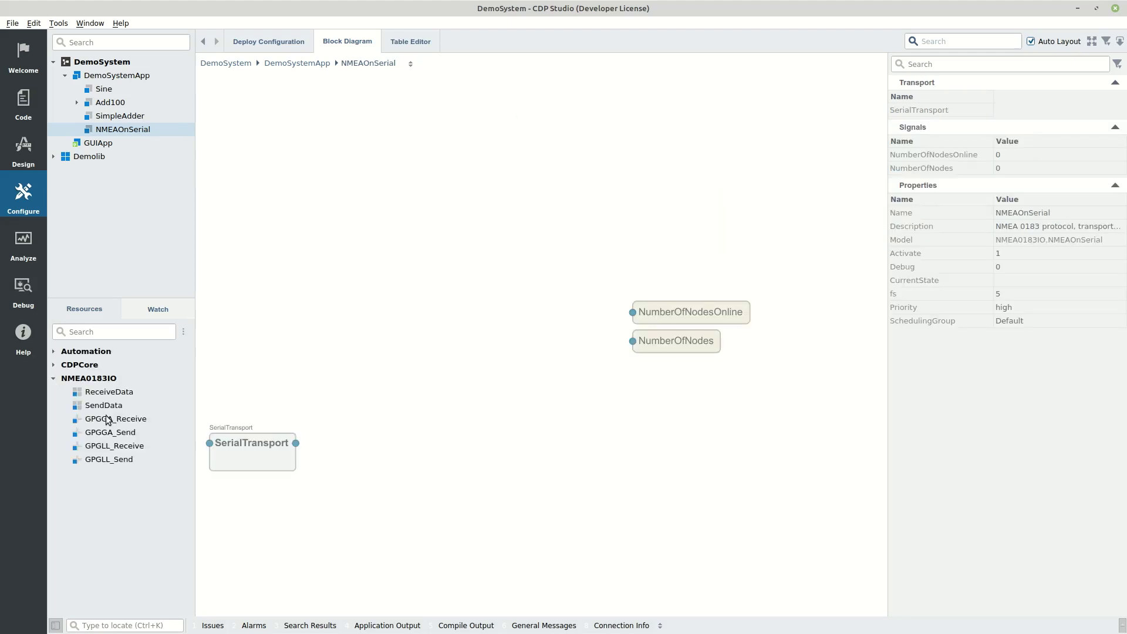
{"action": "left_click_drag", "start_coordinate": [104, 422], "coordinate": [440, 259]}
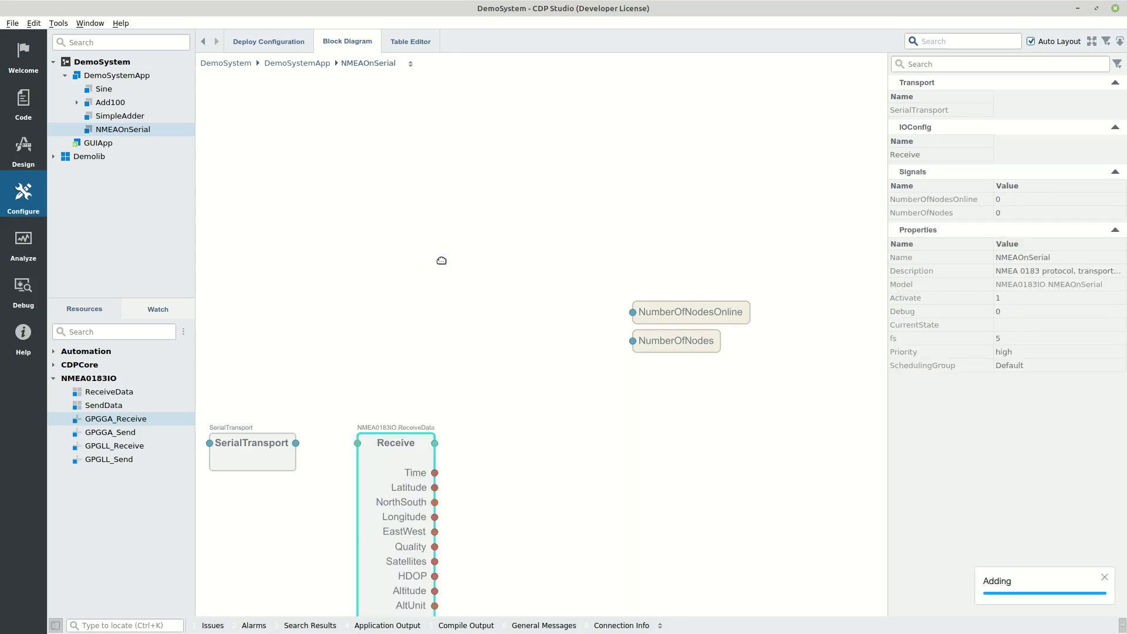
{"action": "left_click", "coordinate": [1091, 42]}
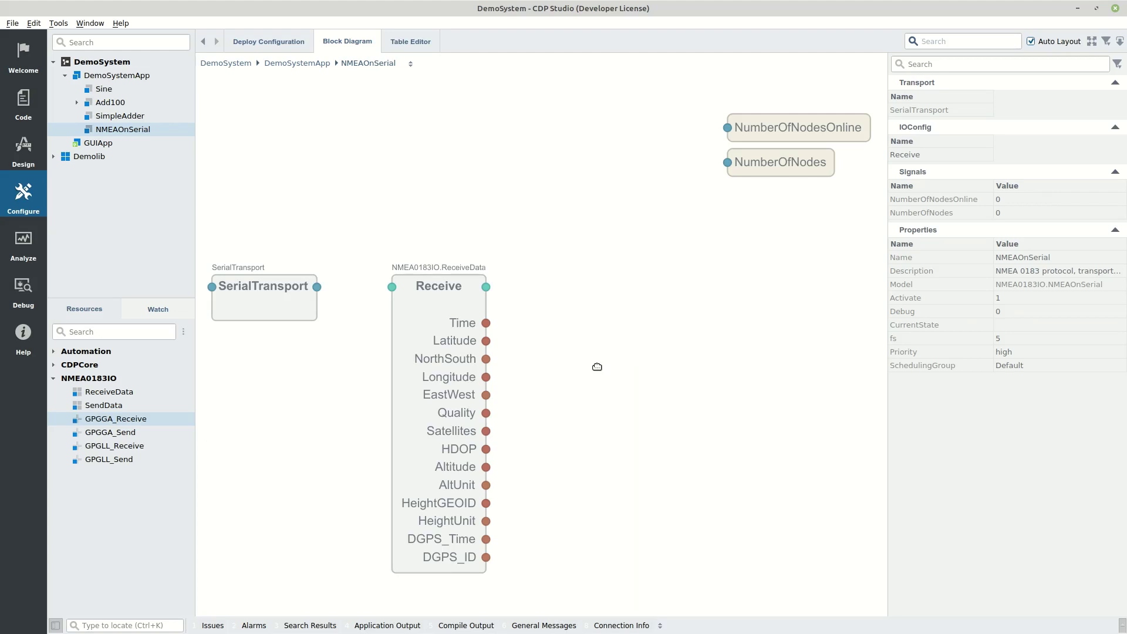
{"action": "left_click_drag", "start_coordinate": [596, 367], "coordinate": [713, 393]}
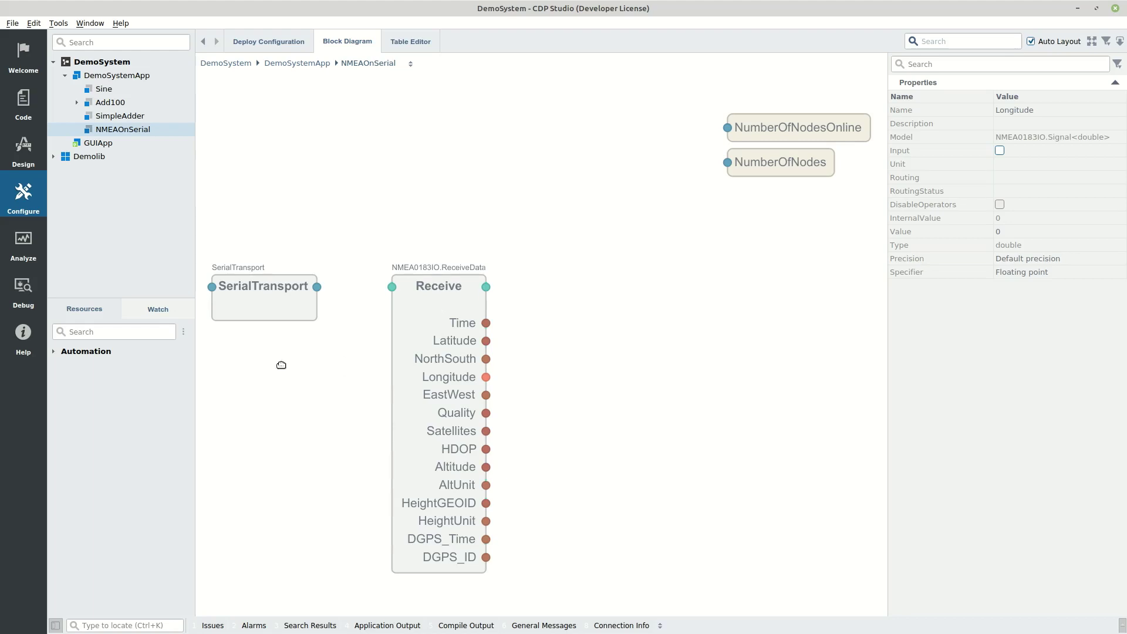
{"action": "left_click", "coordinate": [421, 179]}
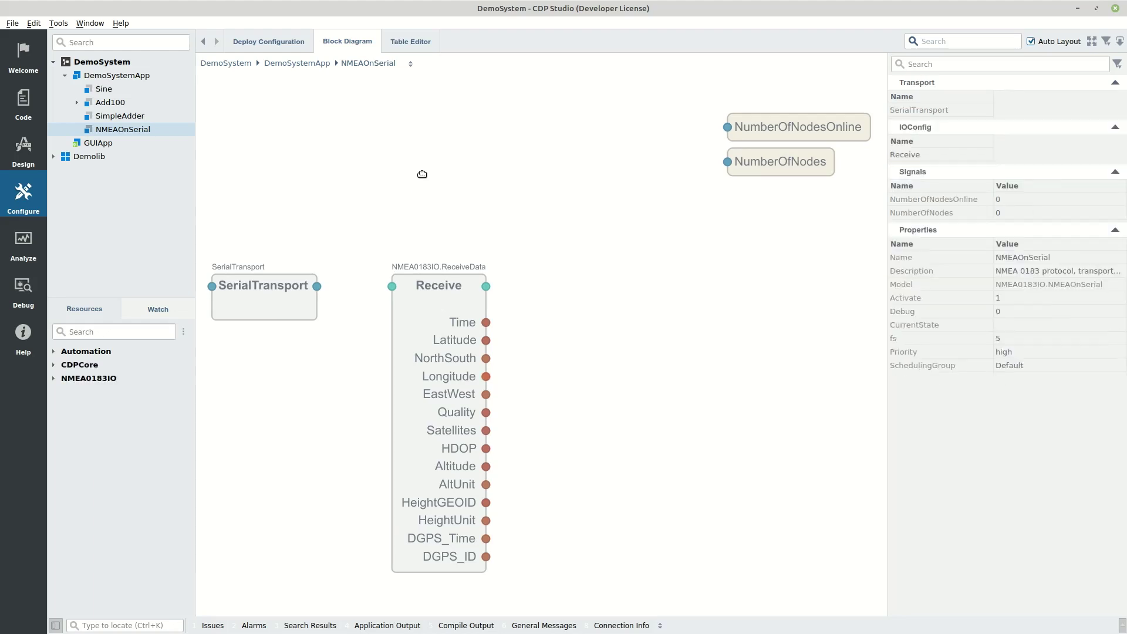
Add an empty ReceiveData block to NMEAOnSerial and set its Header to $MyHeader.
{"action": "left_click", "coordinate": [55, 378]}
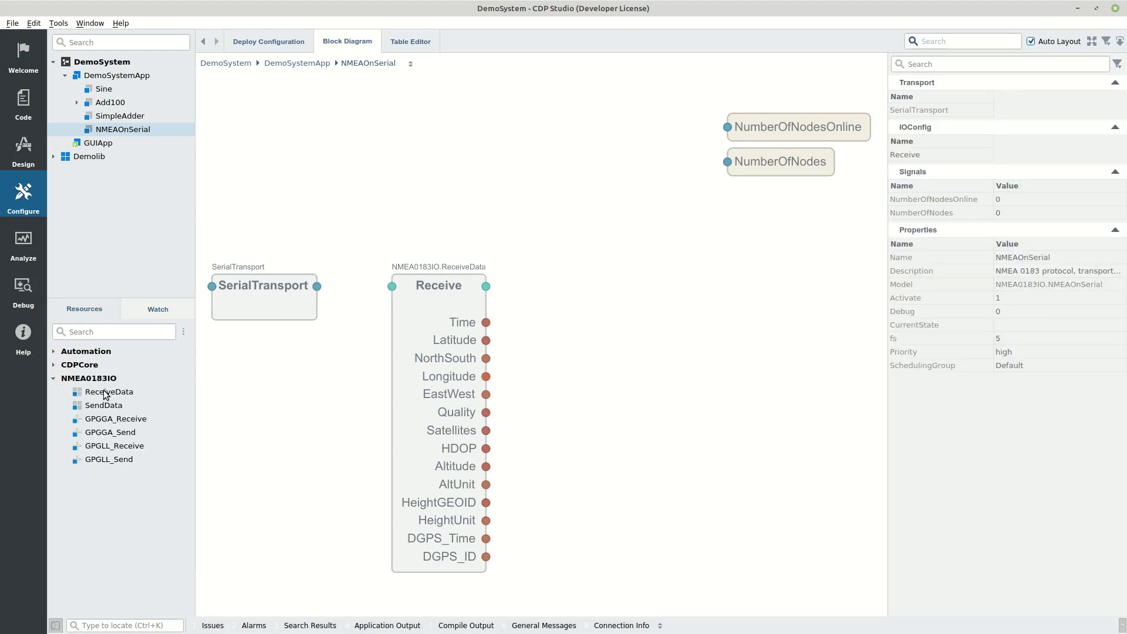
{"action": "left_click_drag", "start_coordinate": [108, 391], "coordinate": [601, 268]}
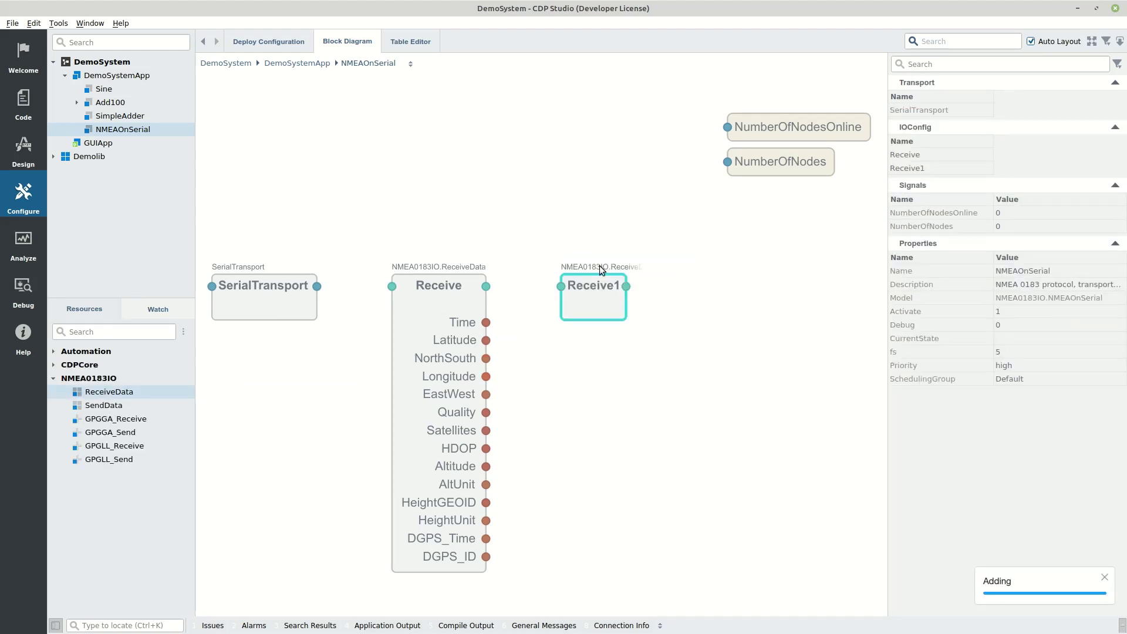
{"action": "left_click", "coordinate": [598, 295]}
{"action": "left_click", "coordinate": [1016, 122]}
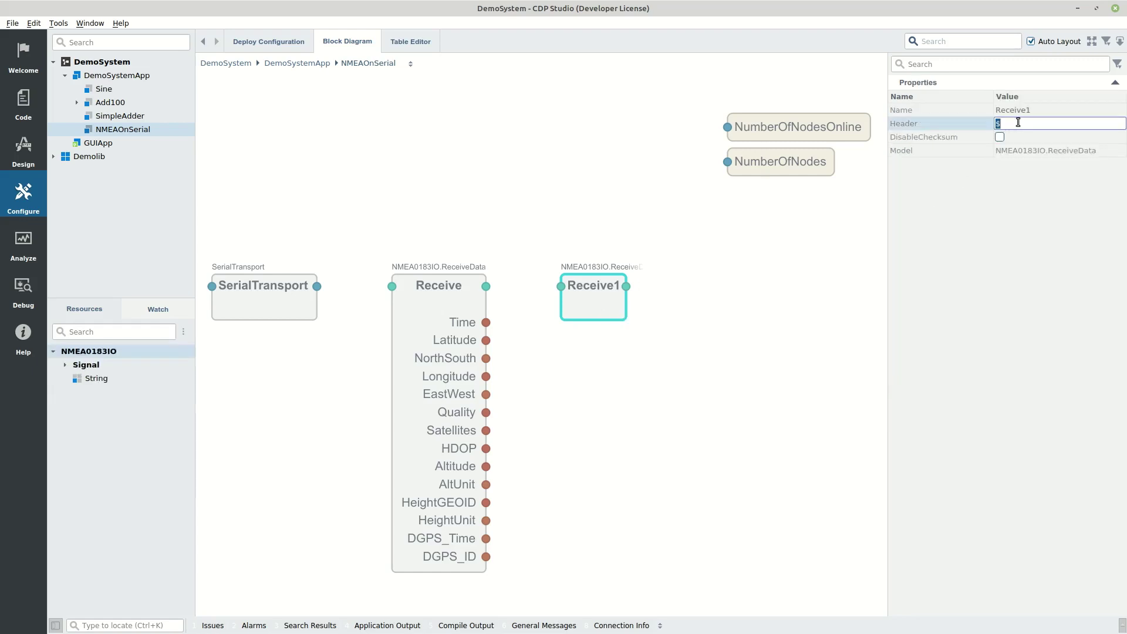
{"action": "left_click", "coordinate": [1015, 124]}
{"action": "type", "text": "MyHeader"}
{"action": "key", "text": "Return"}
Add one Signal<unsigned char> and two Signal<double> channels to the $MyHeader receive block.
{"action": "left_click", "coordinate": [64, 364]}
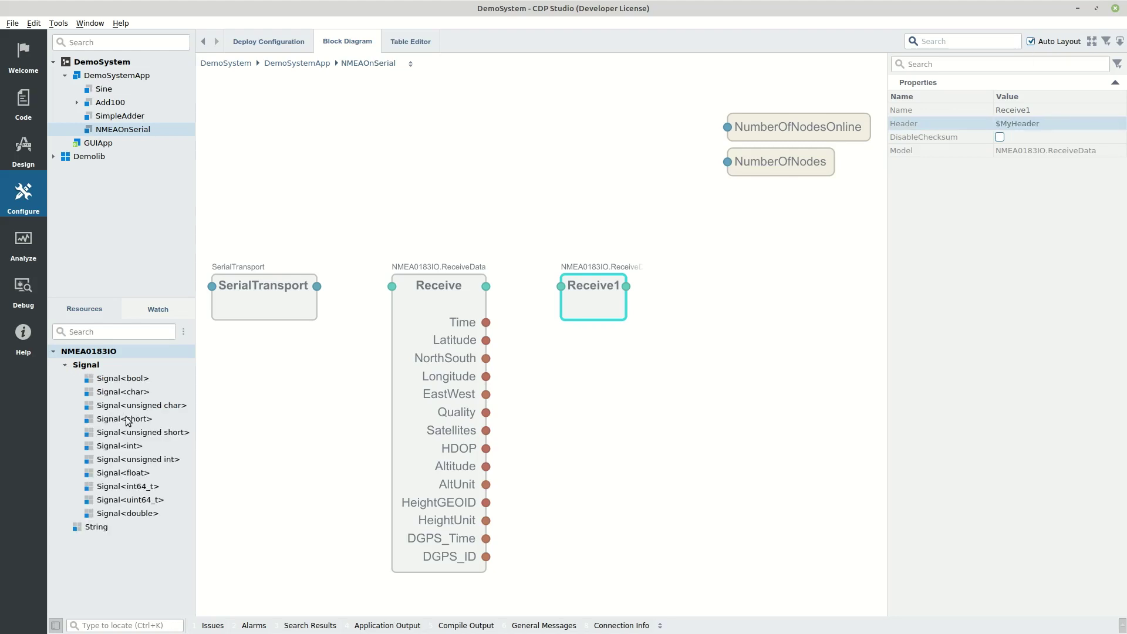
{"action": "double_click", "coordinate": [119, 409]}
{"action": "double_click", "coordinate": [138, 513]}
{"action": "double_click", "coordinate": [138, 513]}
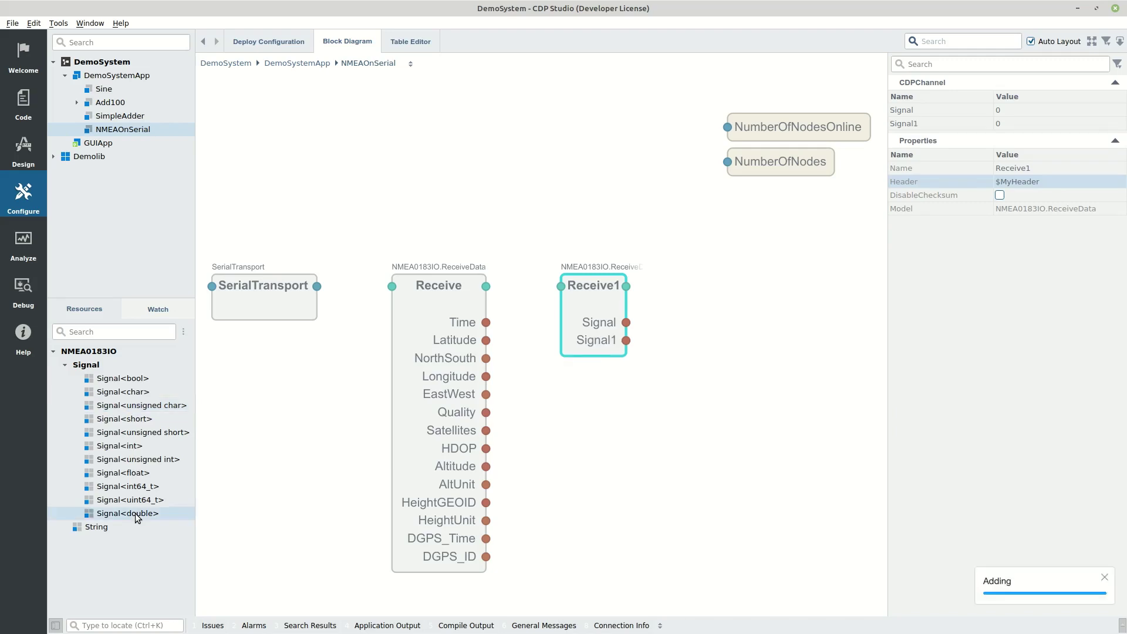
Rename the receive block's three signals, in order, as Direction, Speed and Position.
{"action": "left_click", "coordinate": [922, 111]}
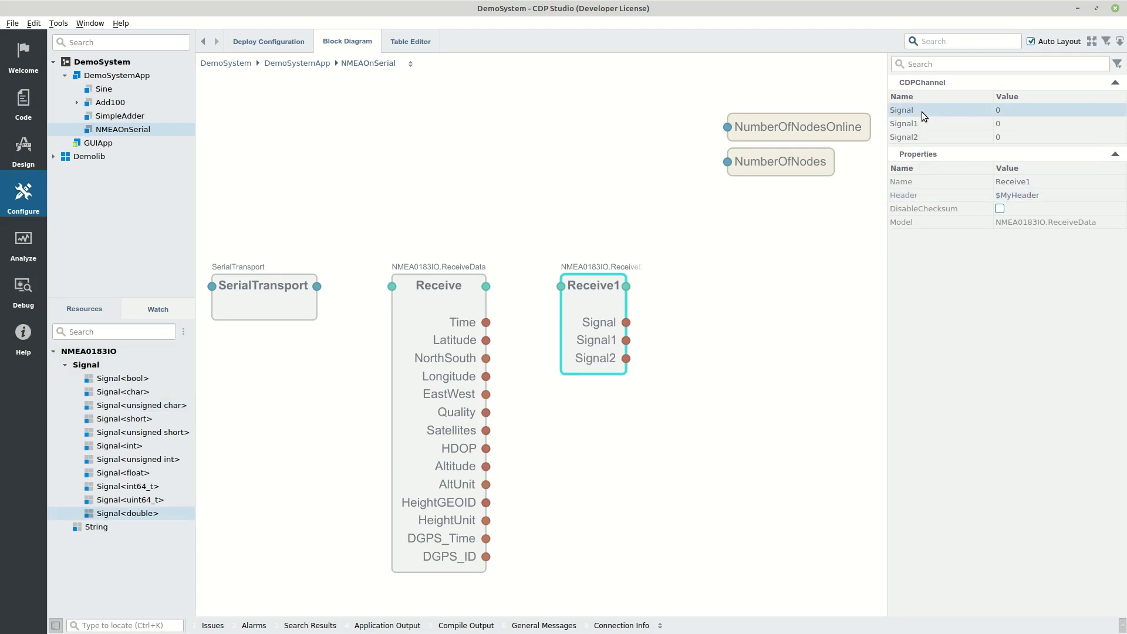
{"action": "left_click", "coordinate": [921, 112]}
{"action": "type", "text": "Direction"}
{"action": "left_click", "coordinate": [914, 123]}
{"action": "left_click", "coordinate": [915, 123]}
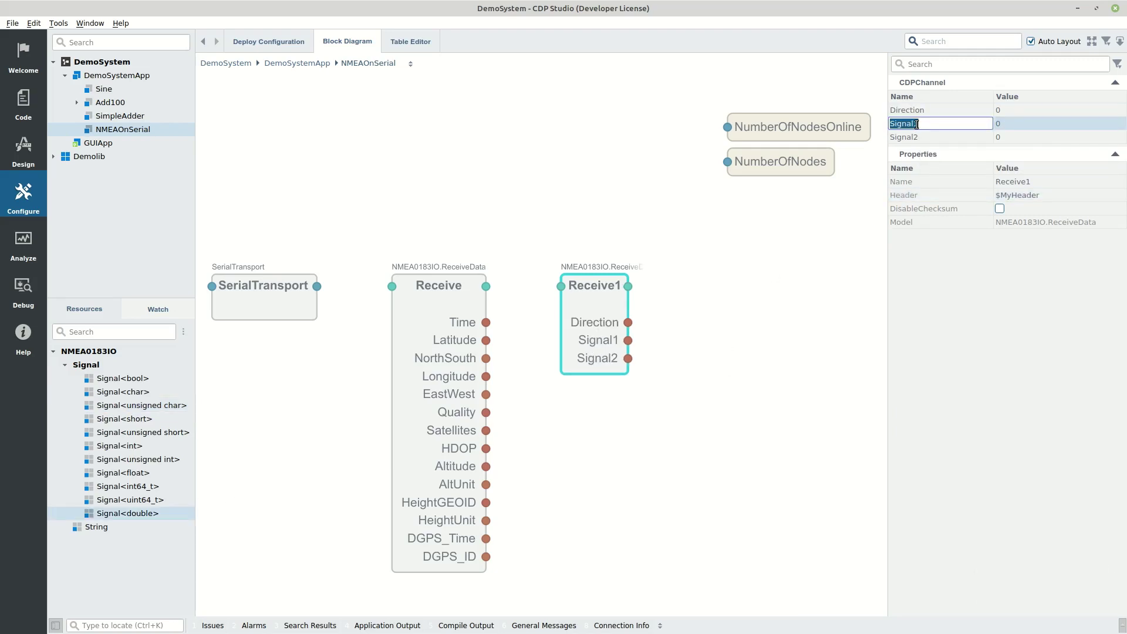
{"action": "type", "text": "Speed"}
{"action": "left_click", "coordinate": [941, 137]}
{"action": "left_click", "coordinate": [942, 137]}
{"action": "type", "text": "Position"}
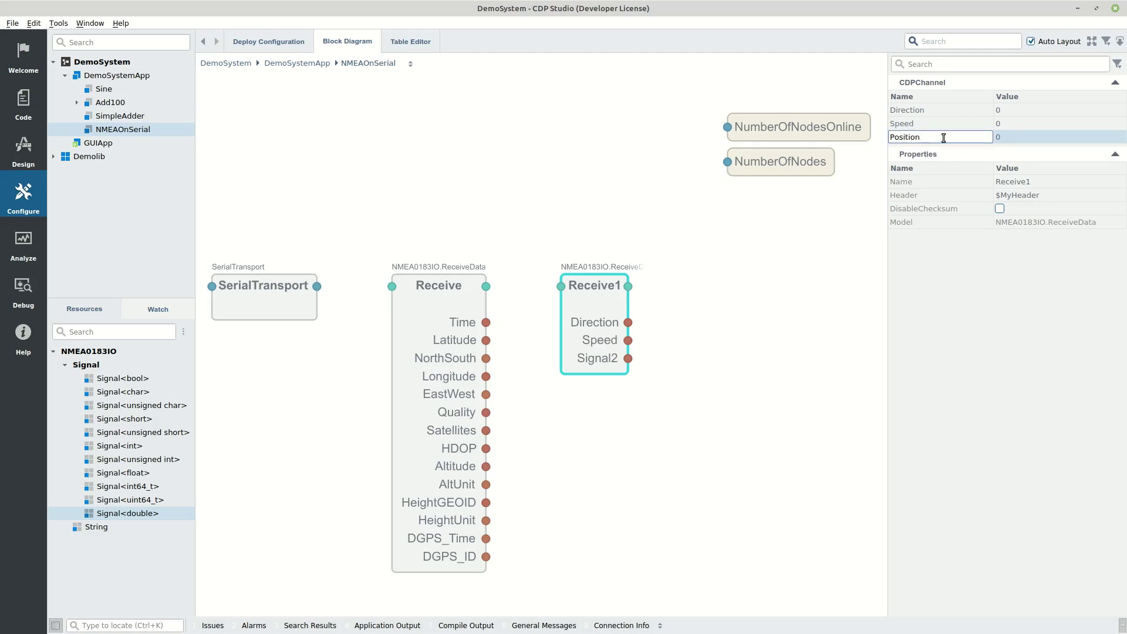
{"action": "key", "text": "Return"}
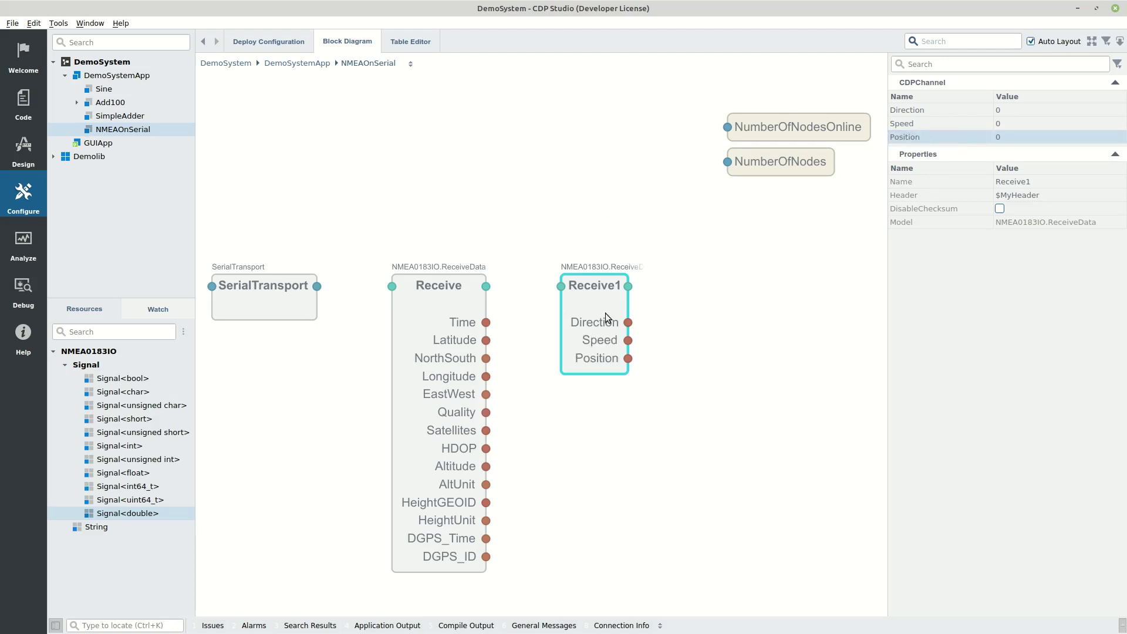
Rename the $MyHeader receive block as MyTelegram.
{"action": "double_click", "coordinate": [1047, 183]}
{"action": "type", "text": "MyTelegram"}
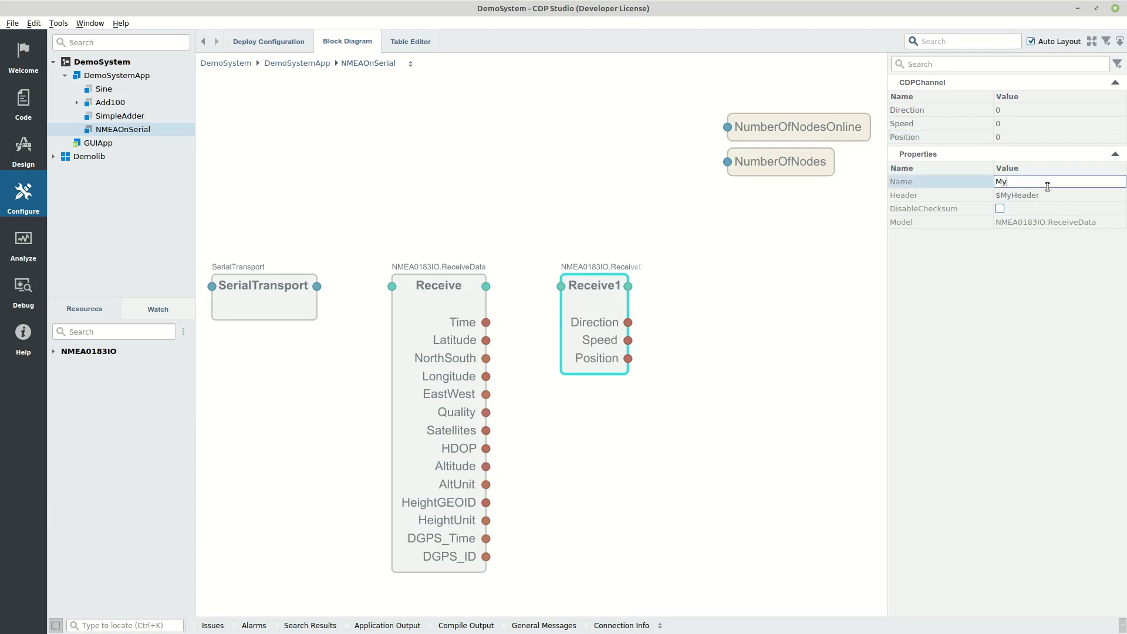
{"action": "key", "text": "Return"}
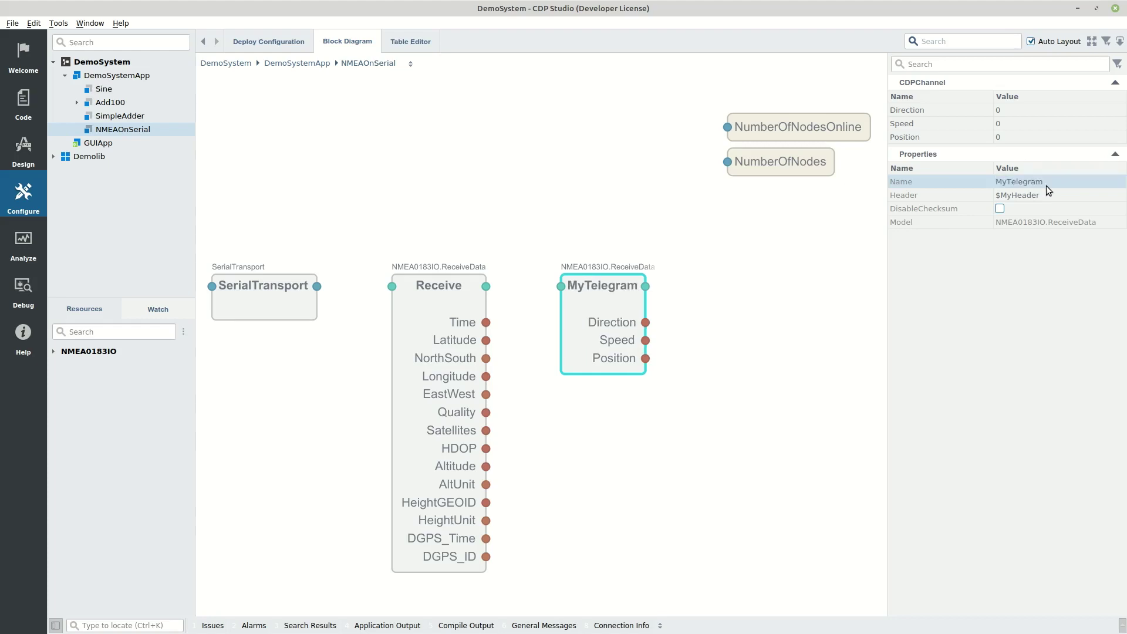
Copy the MyTelegram block into the Demolib library as a reusable model.
{"action": "right_click", "coordinate": [615, 284]}
{"action": "left_click", "coordinate": [620, 322]}
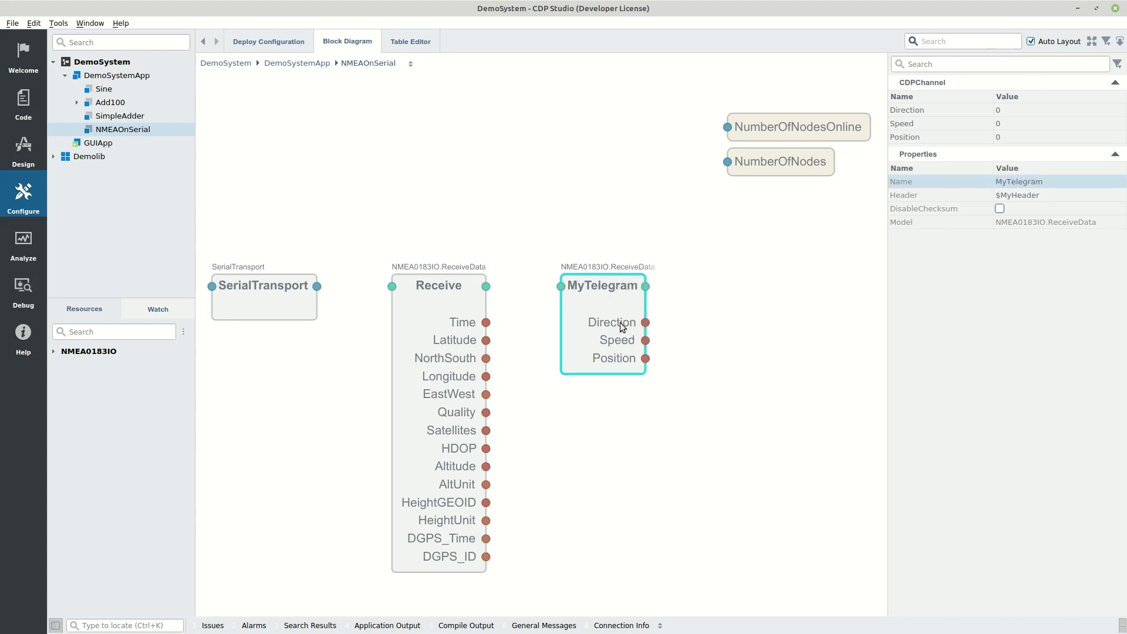
{"action": "right_click", "coordinate": [89, 155]}
{"action": "left_click", "coordinate": [125, 215]}
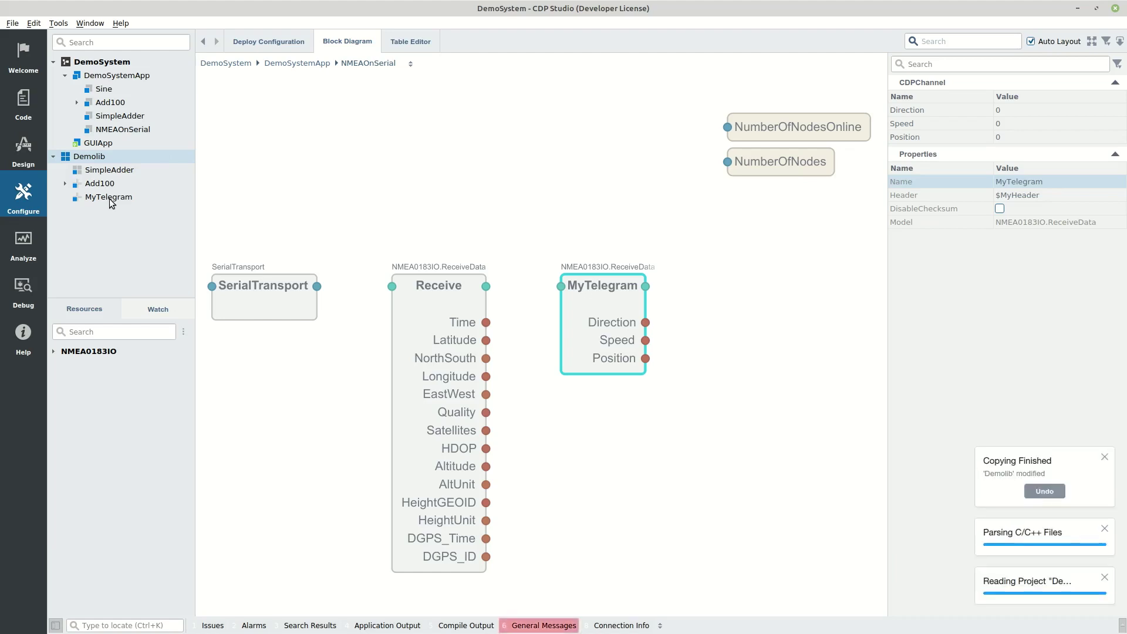
Add an instance of Demolib's MyTelegram to NMEAOnSerial.
{"action": "left_click", "coordinate": [134, 129]}
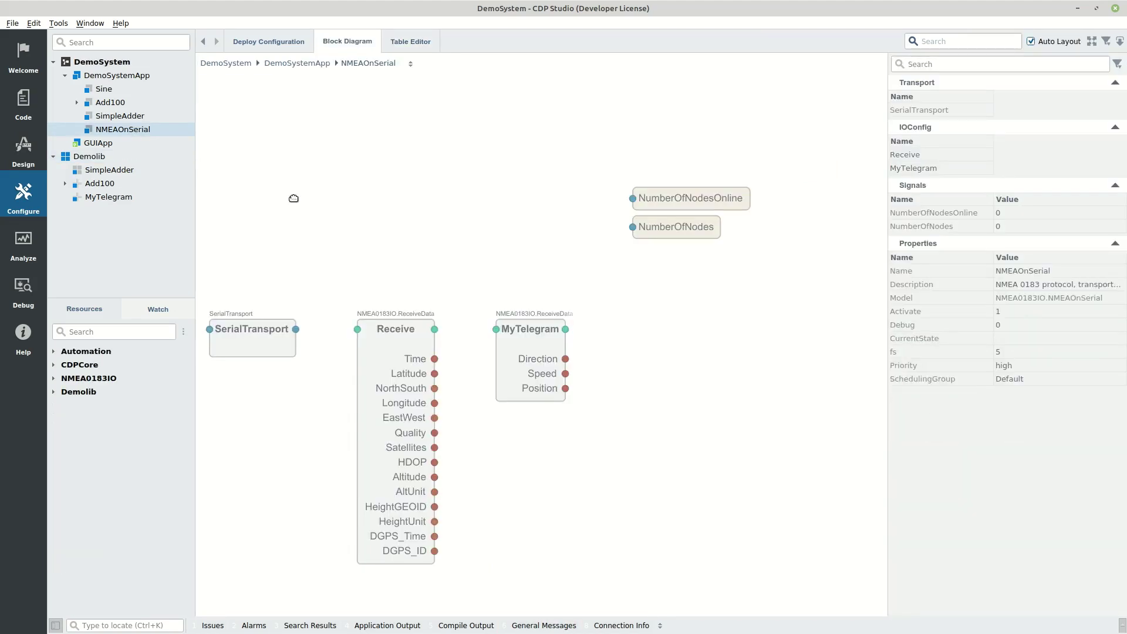
{"action": "left_click", "coordinate": [53, 391]}
{"action": "double_click", "coordinate": [114, 406]}
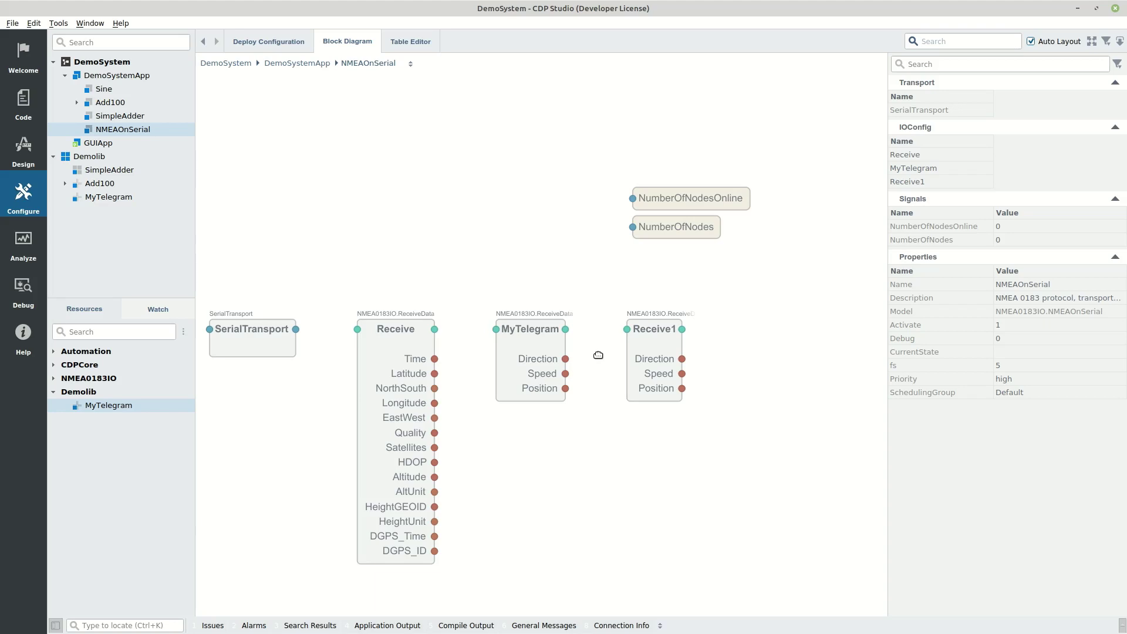
Copy the MyTelegram block, paste it into cell A1 of a blank LibreOffice Calc sheet, and fit the column widths.
{"action": "right_click", "coordinate": [536, 343]}
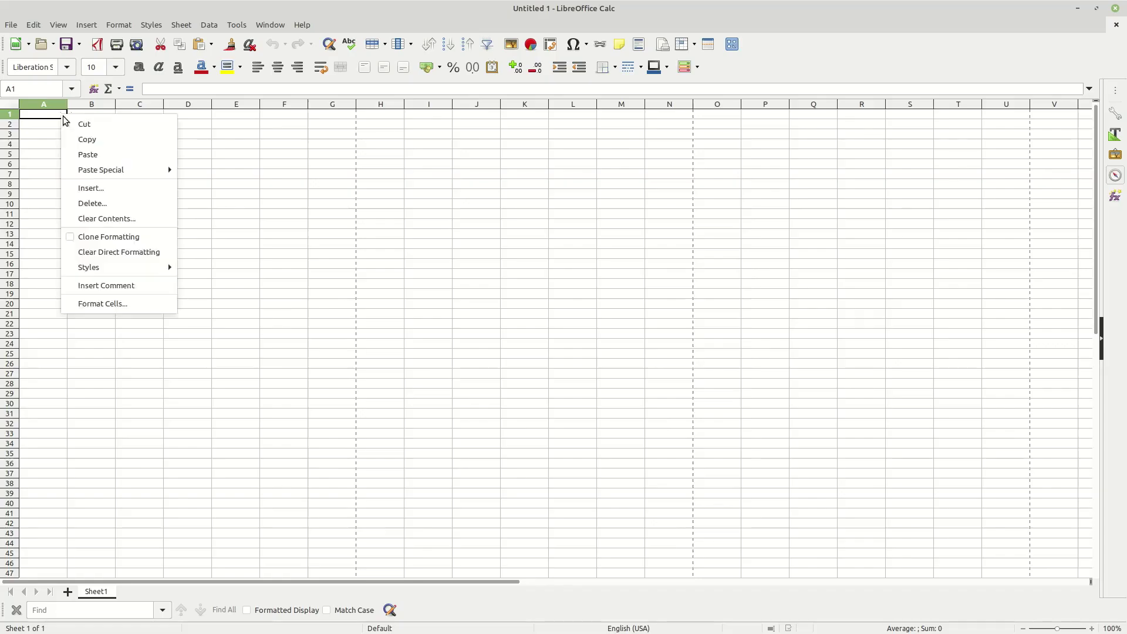
{"action": "left_click", "coordinate": [88, 154]}
{"action": "left_click", "coordinate": [139, 104]}
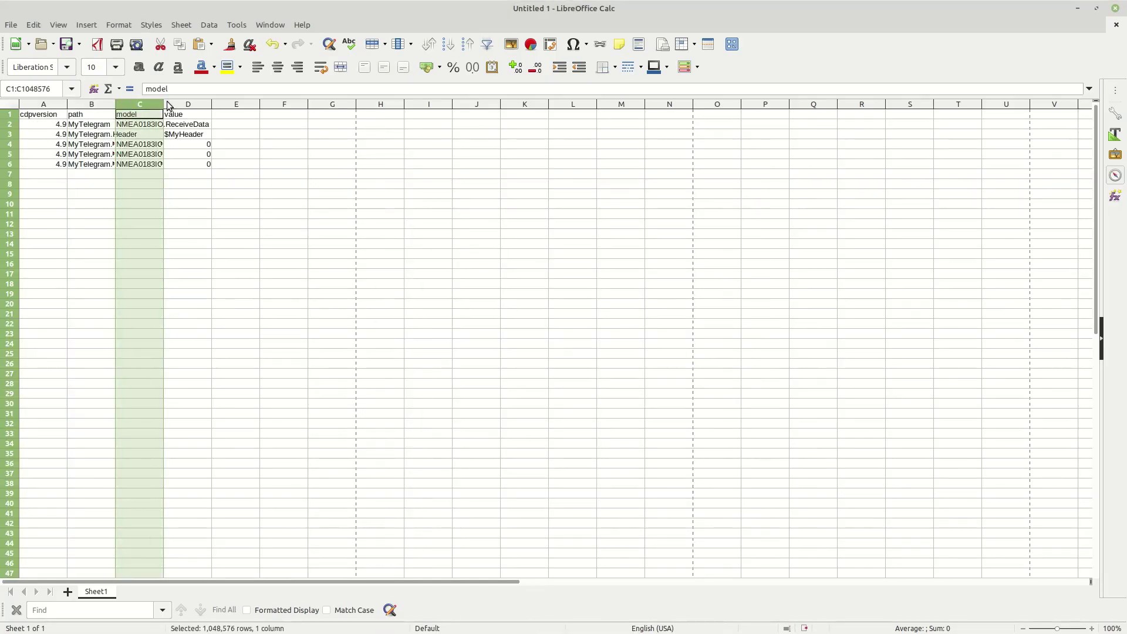
Replace every occurrence of MyTelegram with MyNewTelegram in the pasted rows.
{"action": "left_click_drag", "start_coordinate": [111, 124], "coordinate": [110, 164]}
{"action": "key", "text": "ctrl+h"}
{"action": "type", "text": "MyTelegram"}
{"action": "key", "text": "Tab"}
{"action": "type", "text": "MyNewTelegram"}
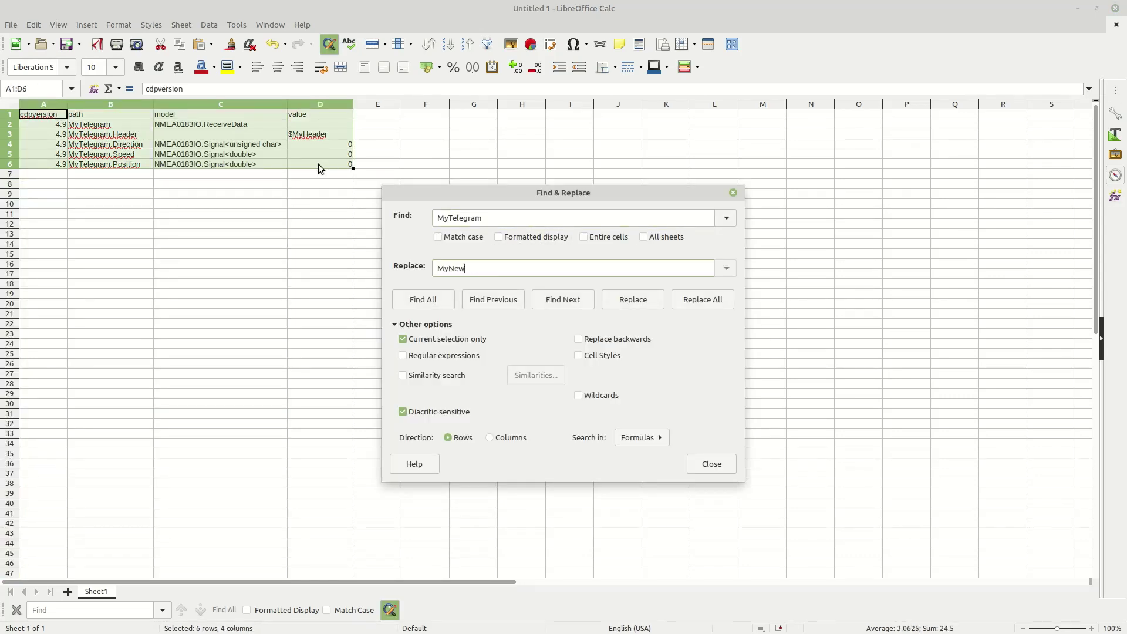
{"action": "left_click", "coordinate": [695, 297]}
{"action": "left_click", "coordinate": [636, 453]}
{"action": "left_click", "coordinate": [695, 464]}
Add a row 7 for MyNewTelegram.Distance with model NMEA0183IO.Signal<double> and value 5.
{"action": "key", "text": "ctrl+v"}
{"action": "left_click_drag", "start_coordinate": [153, 103], "coordinate": [177, 104]}
{"action": "double_click", "coordinate": [141, 174]}
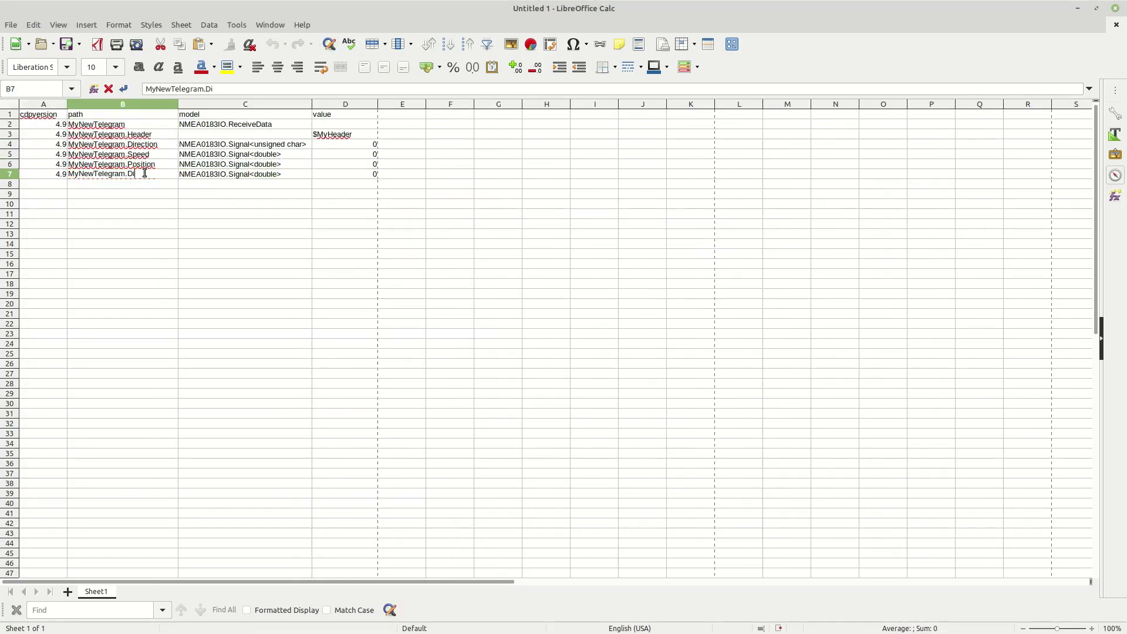
{"action": "type", "text": "Distance"}
{"action": "left_click", "coordinate": [370, 174]}
{"action": "type", "text": "5"}
{"action": "left_click", "coordinate": [264, 177]}
Copy the whole edited table, paste it into the NMEAOnSerial diagram in CDP Studio, and fit the diagram to view.
{"action": "left_click_drag", "start_coordinate": [352, 176], "coordinate": [68, 116]}
{"action": "right_click", "coordinate": [68, 117]}
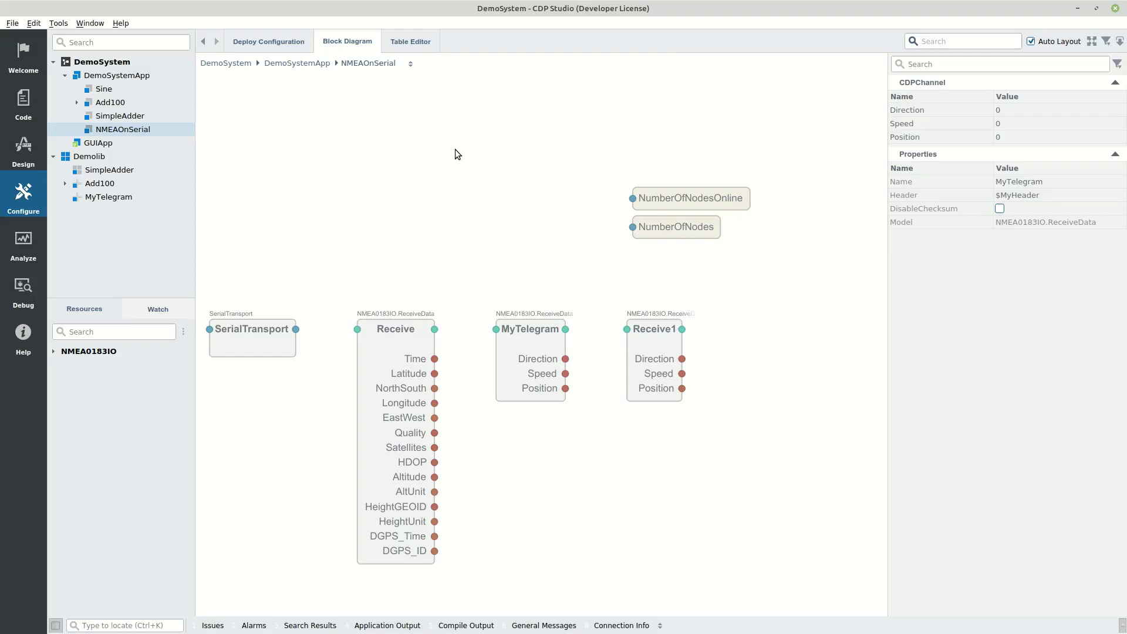
{"action": "right_click", "coordinate": [723, 322]}
{"action": "left_click", "coordinate": [738, 330]}
{"action": "left_click", "coordinate": [1091, 40]}
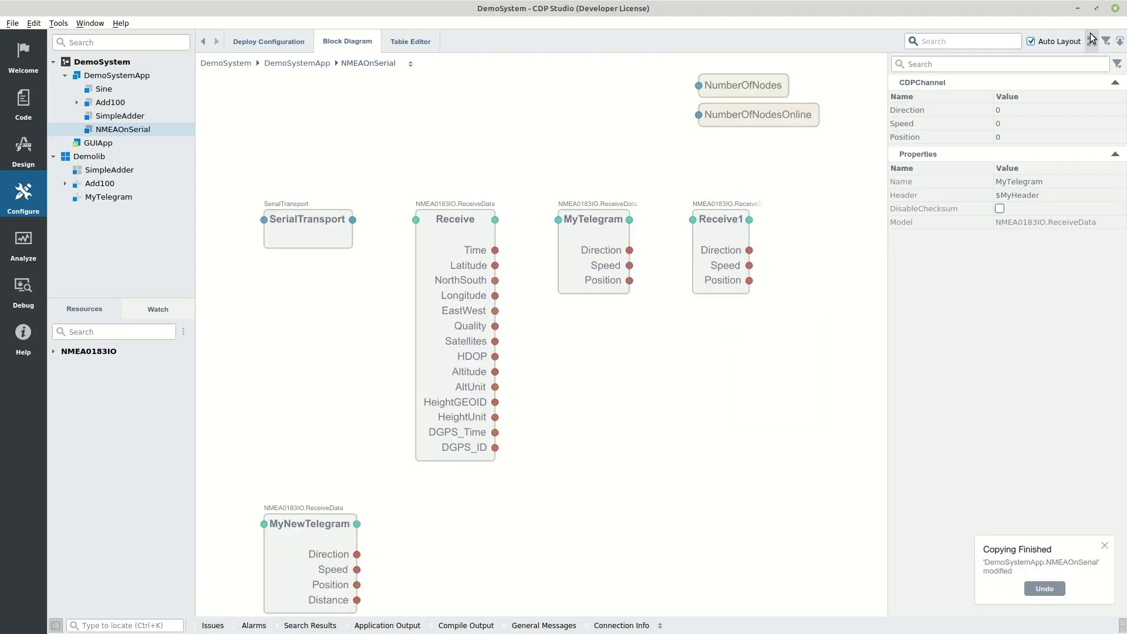
Inspect the channels and properties of MyNewTelegram, and return to Welcome mode.
{"action": "left_click", "coordinate": [281, 530]}
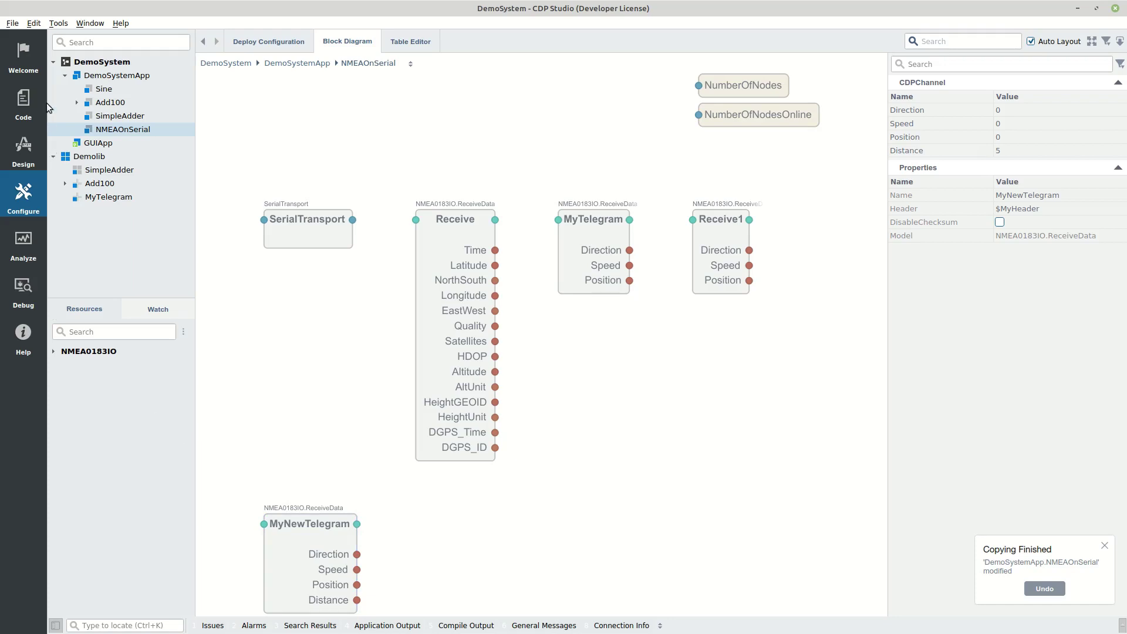
{"action": "left_click", "coordinate": [32, 56]}
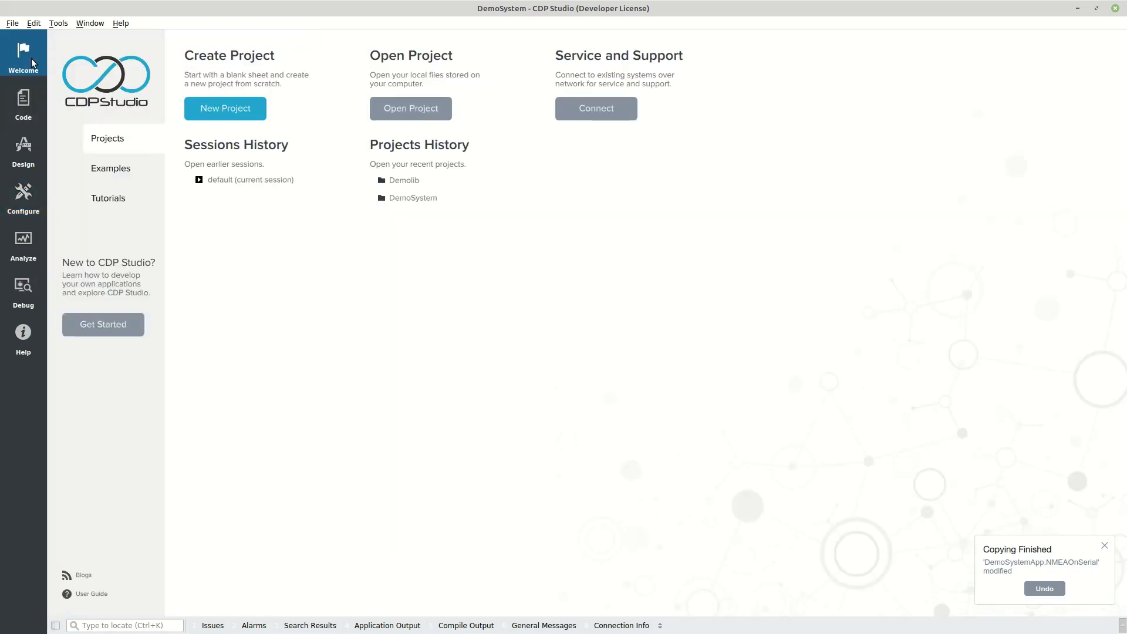